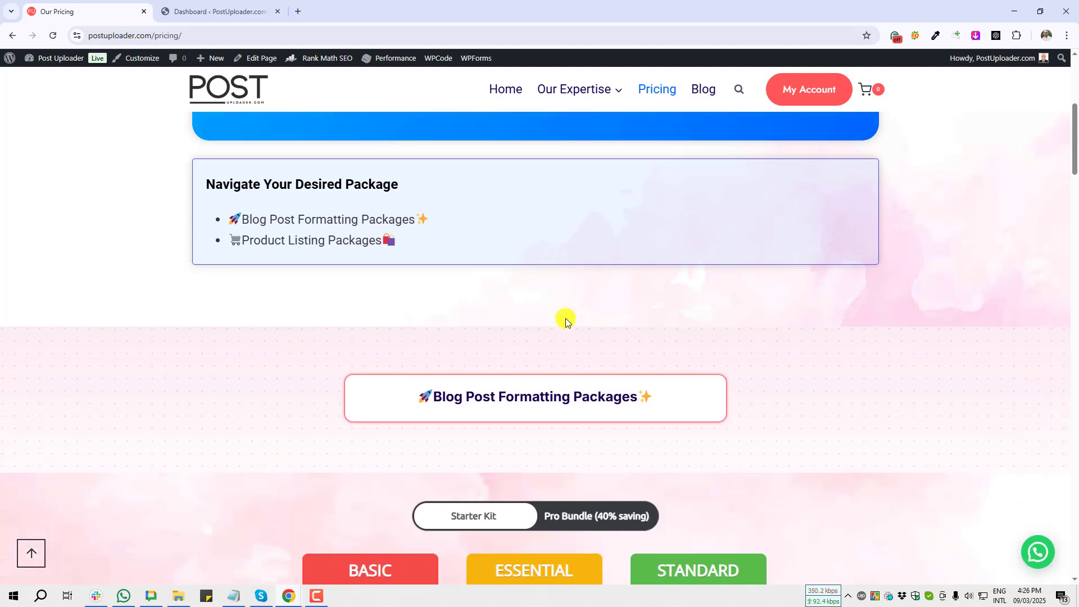
Review the blog post formatting packages on the pricing page, from the plan features to the meeting offer
scroll(566, 318, down, 7)
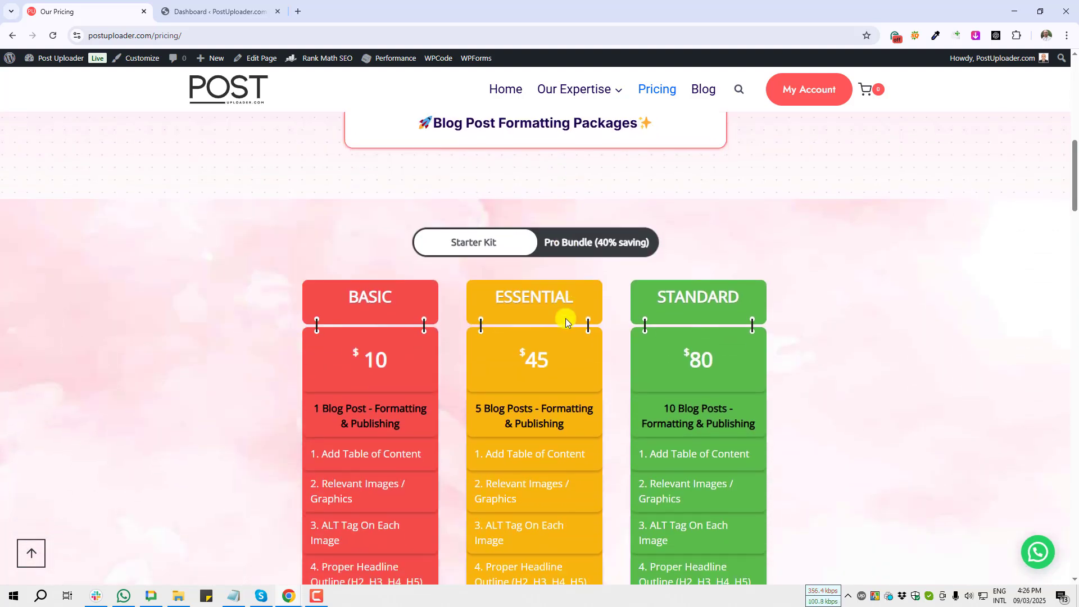
scroll(317, 416, down, 6)
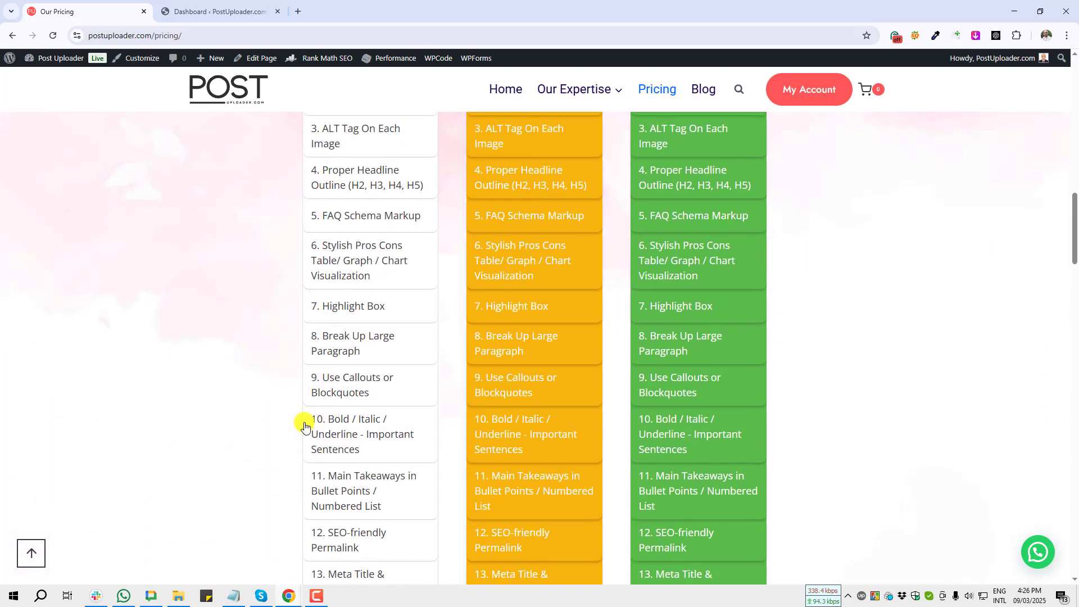
scroll(318, 419, down, 8)
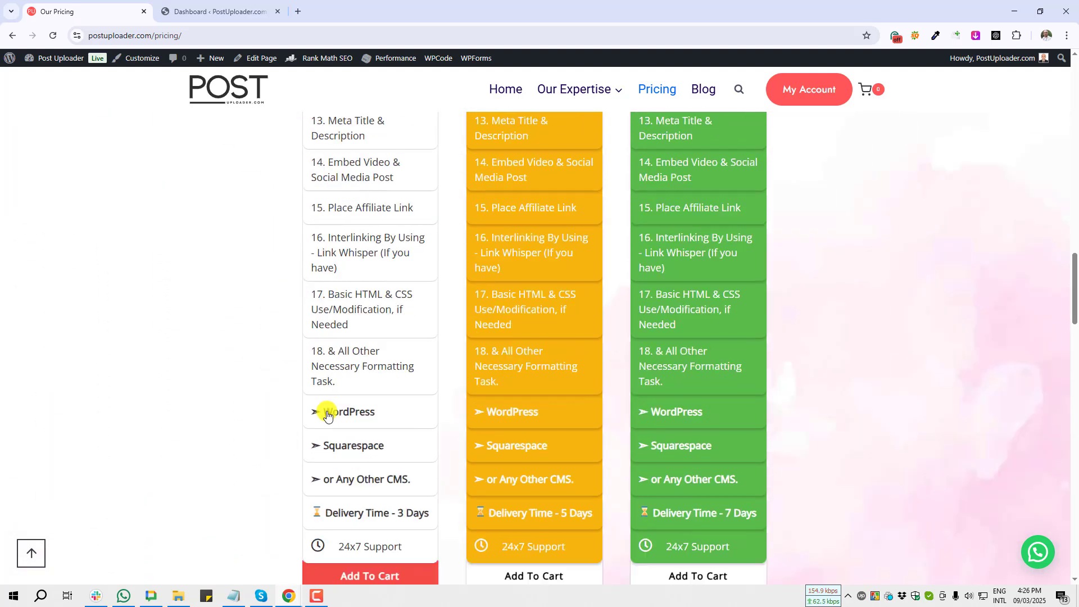
scroll(327, 414, down, 6)
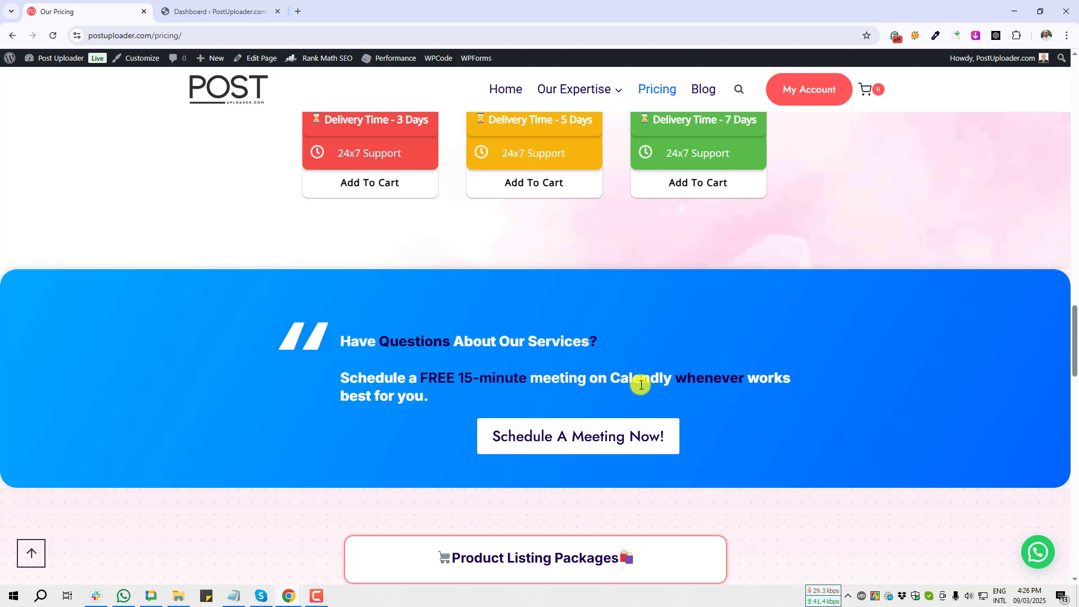
scroll(640, 385, down, 2)
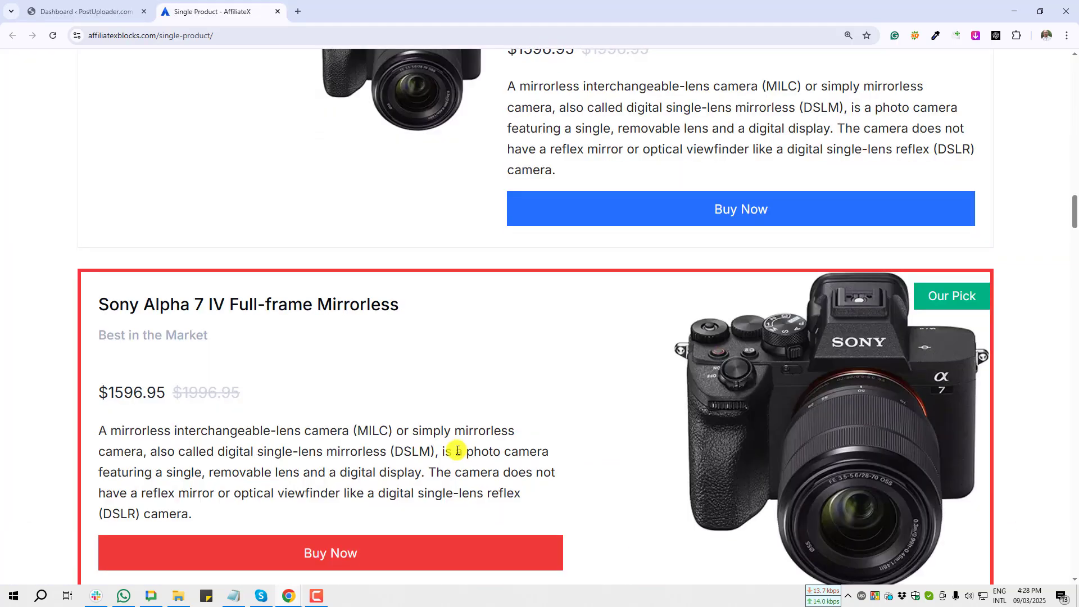
Examine the single product box designs on the AffiliateX demo page
scroll(457, 448, down, 1)
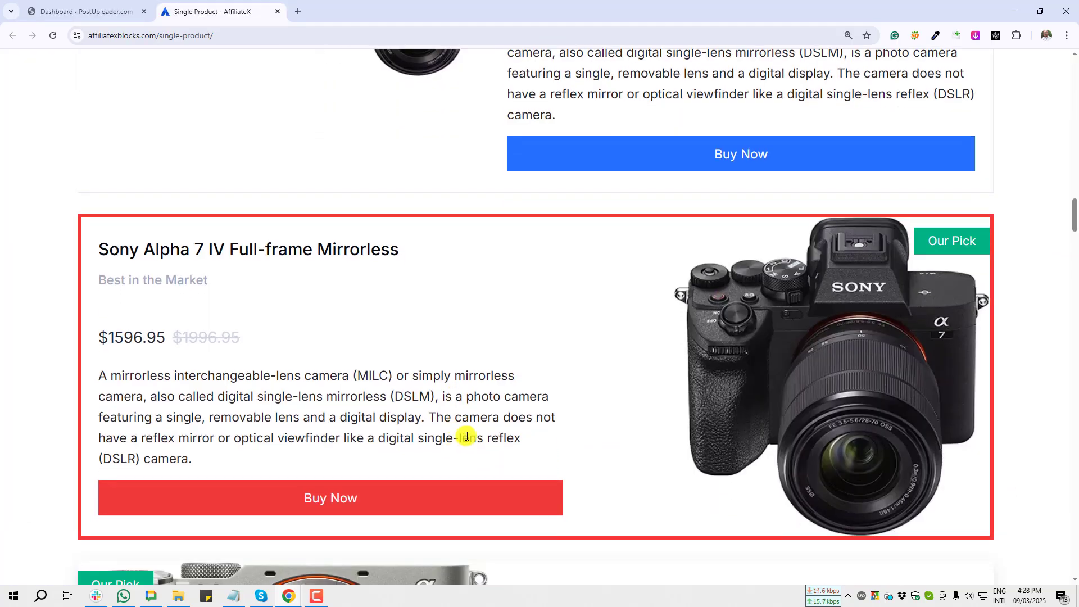
scroll(669, 457, down, 1)
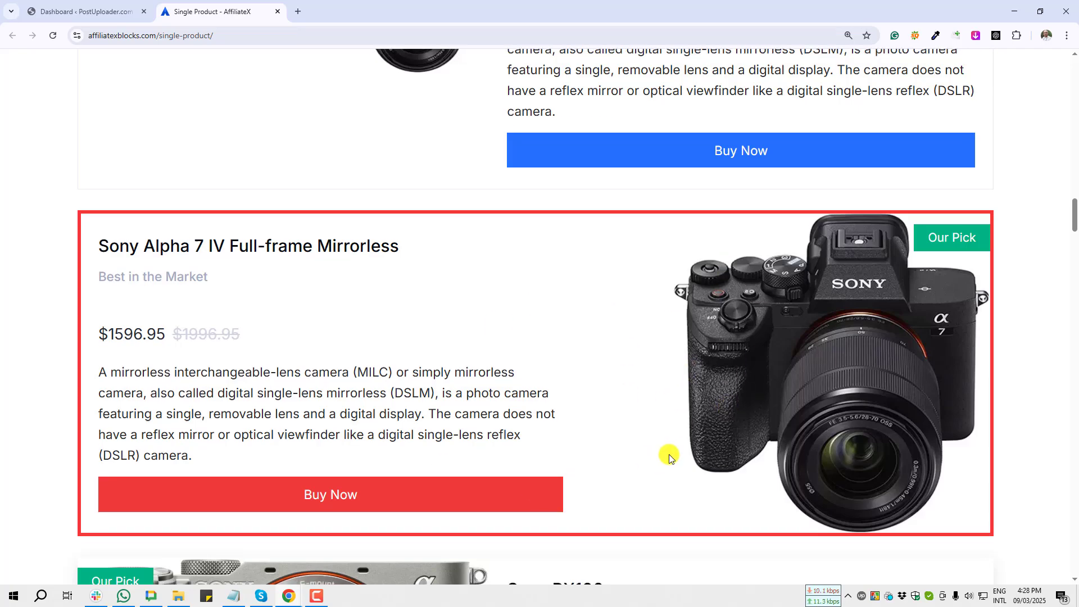
scroll(669, 456, down, 5)
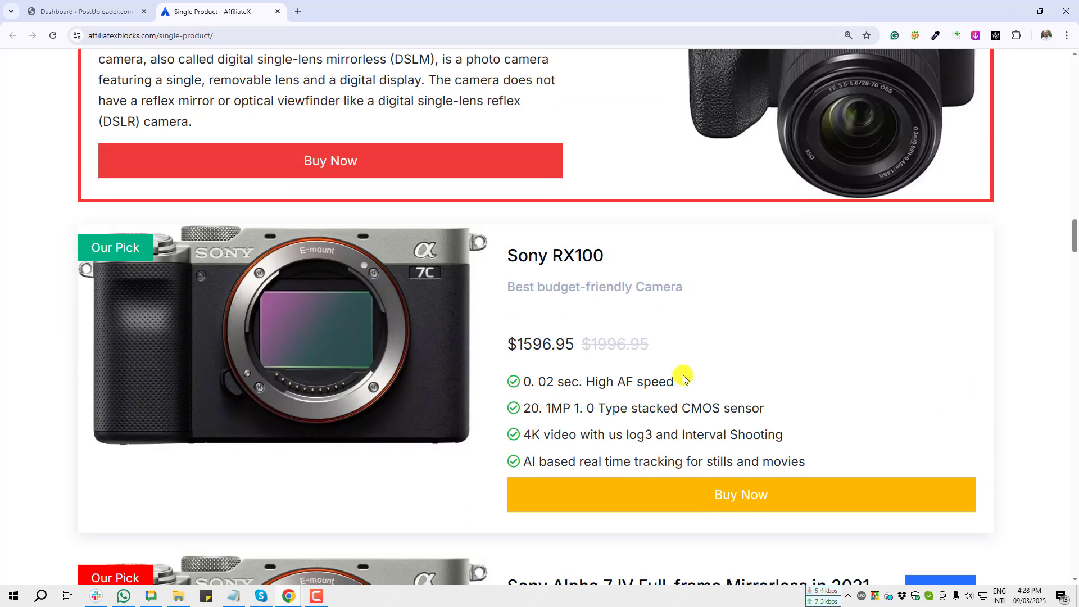
scroll(683, 372, down, 3)
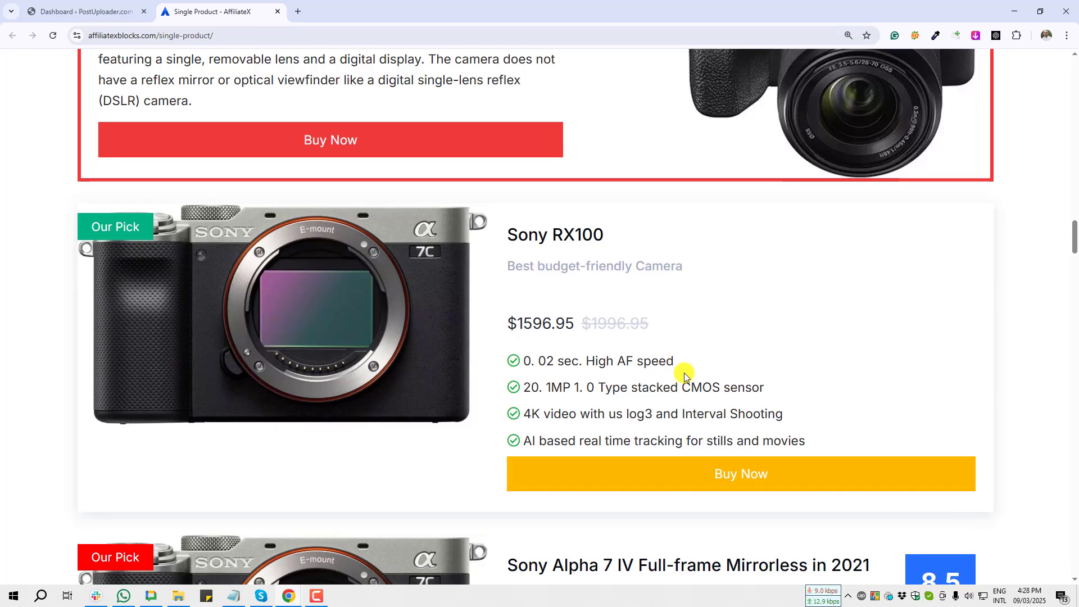
scroll(683, 373, down, 1)
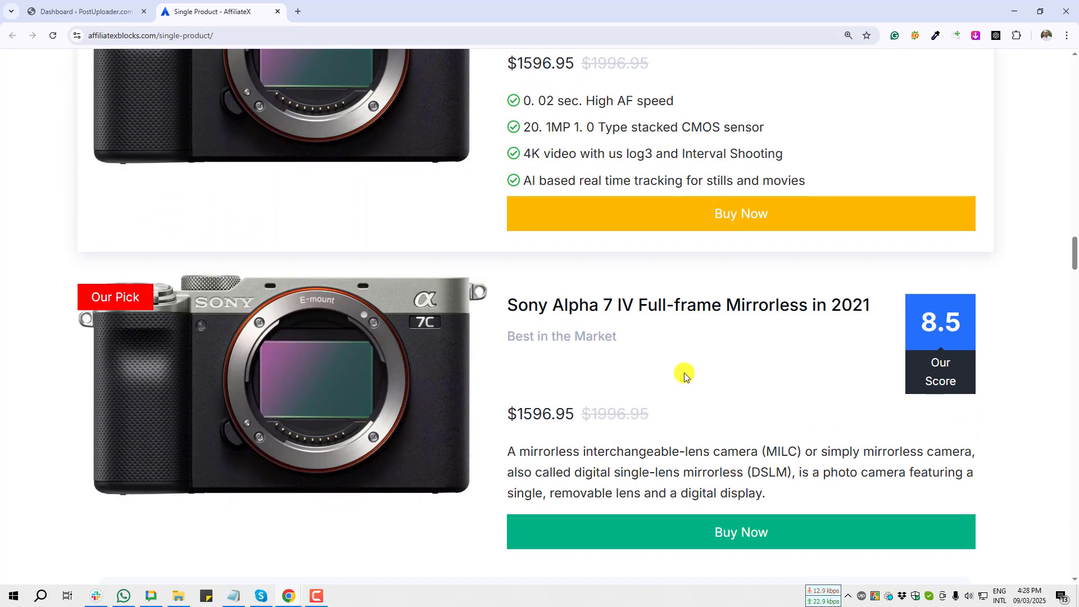
scroll(679, 370, down, 8)
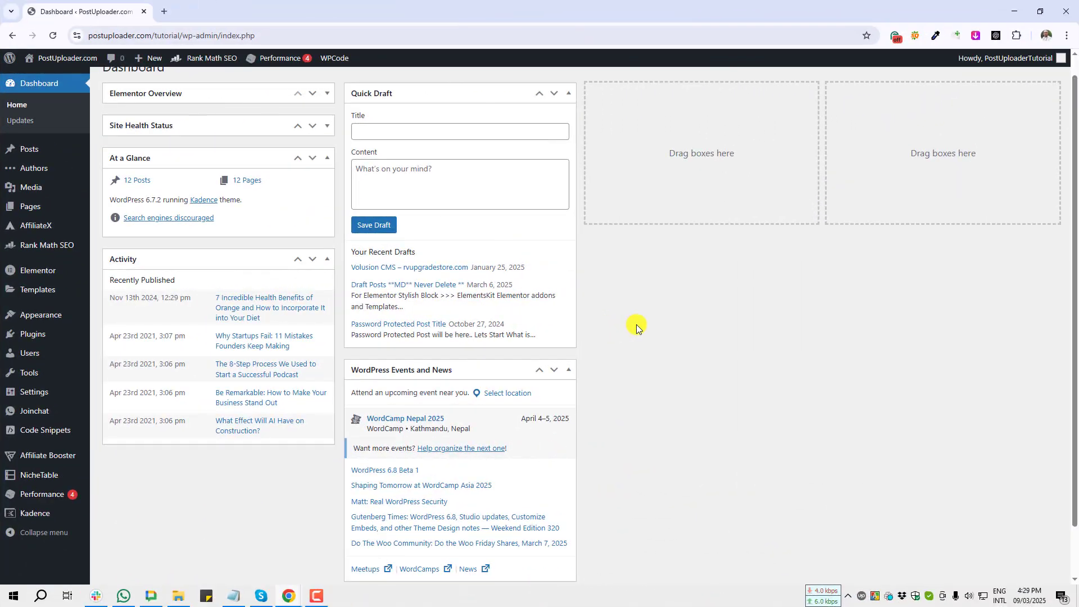
Go from the WordPress dashboard to the page for adding new plugins and search for AffiliateX
scroll(215, 460, down, 1)
scroll(218, 459, up, 2)
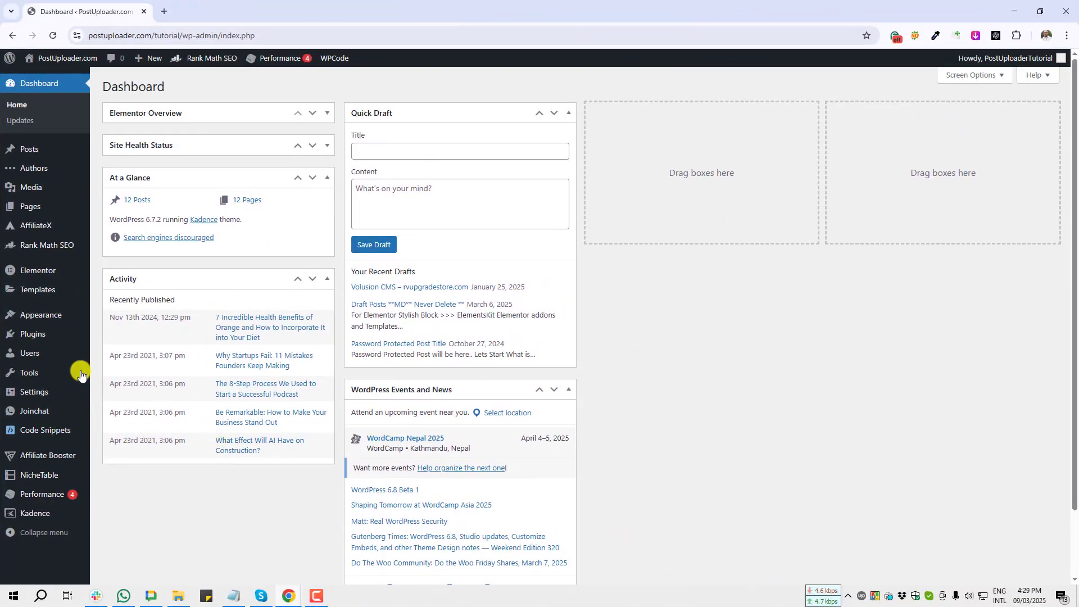
mouse_move(34, 336)
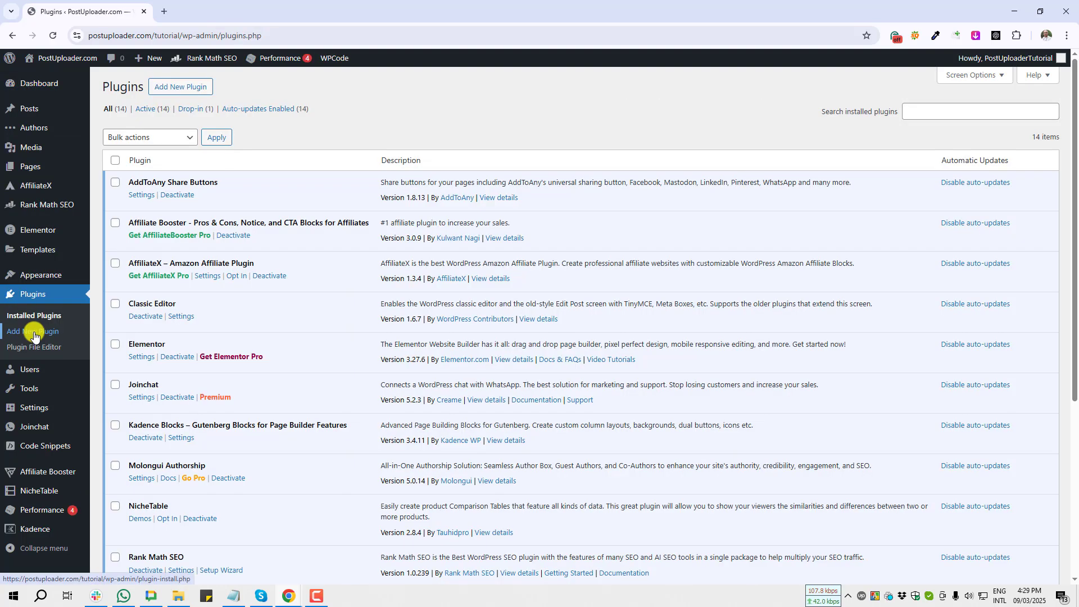
click(186, 90)
click(933, 120)
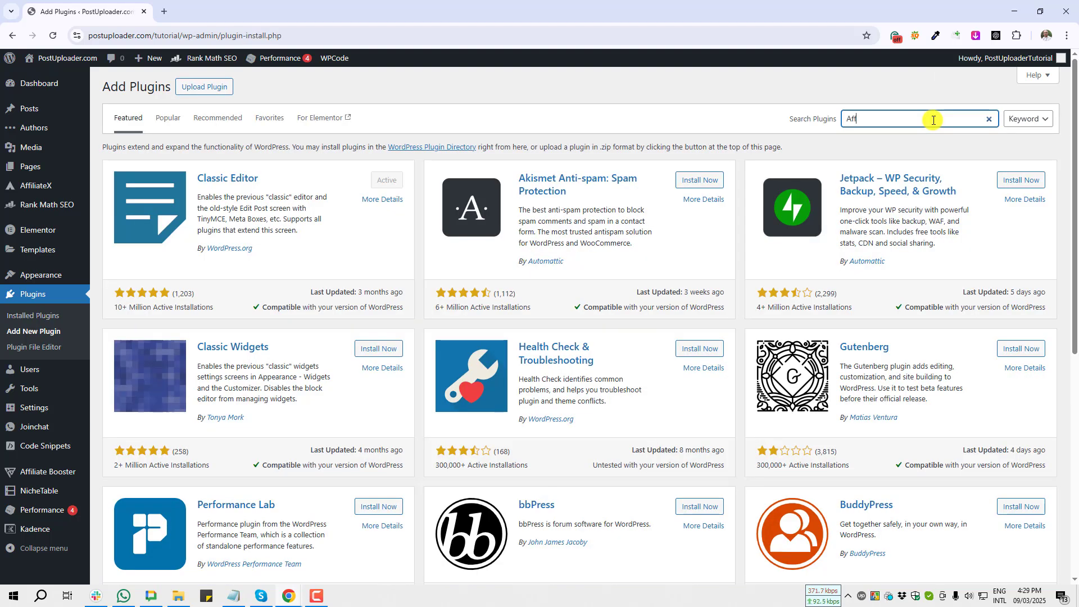
text(AffiliateX)
Capture the AffiliateX plugin card in a screenshot selection and mark its Active label with a red arrow
key(Print)
drag(117, 219, 473, 346)
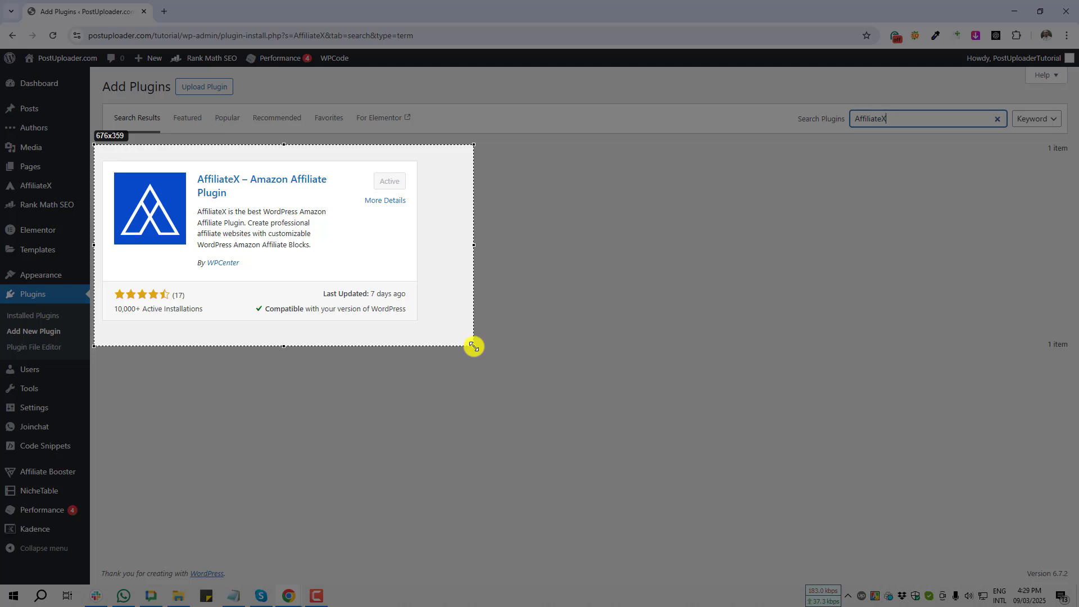
drag(473, 346, 473, 346)
click(484, 269)
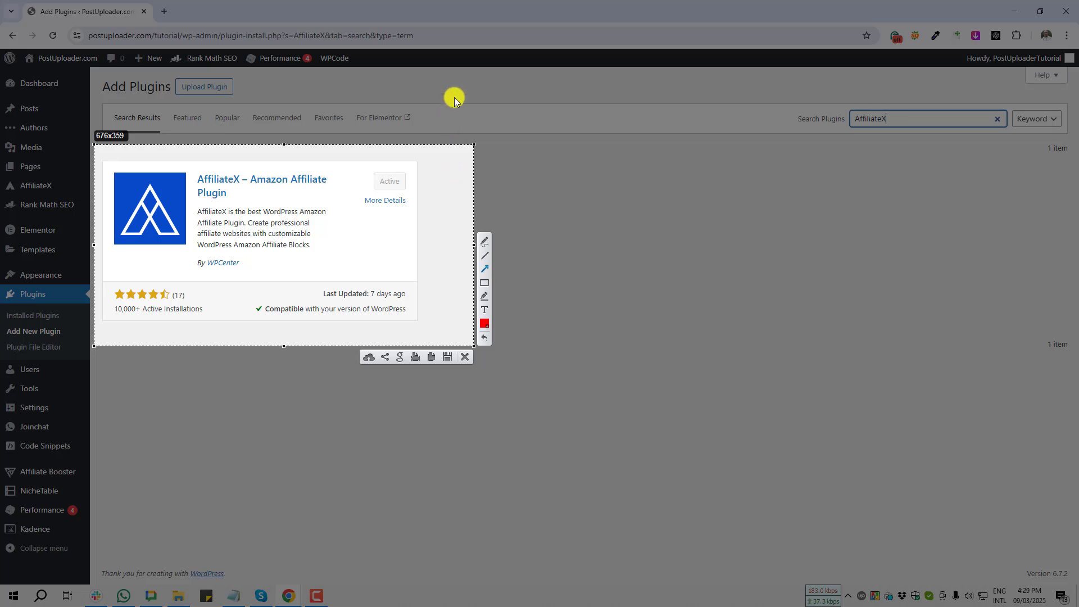
drag(455, 96, 395, 181)
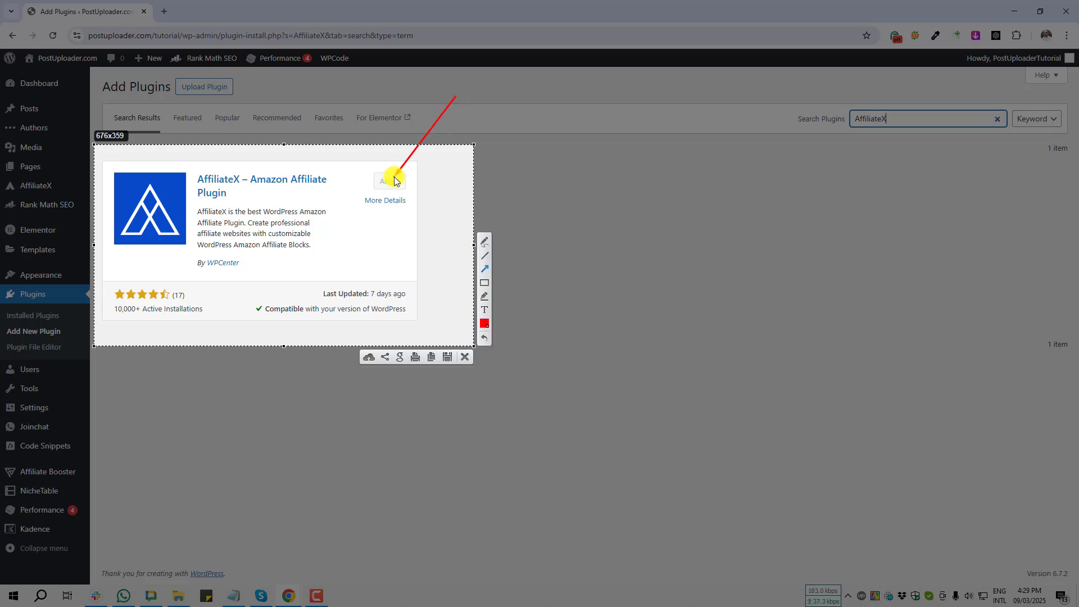
click(464, 348)
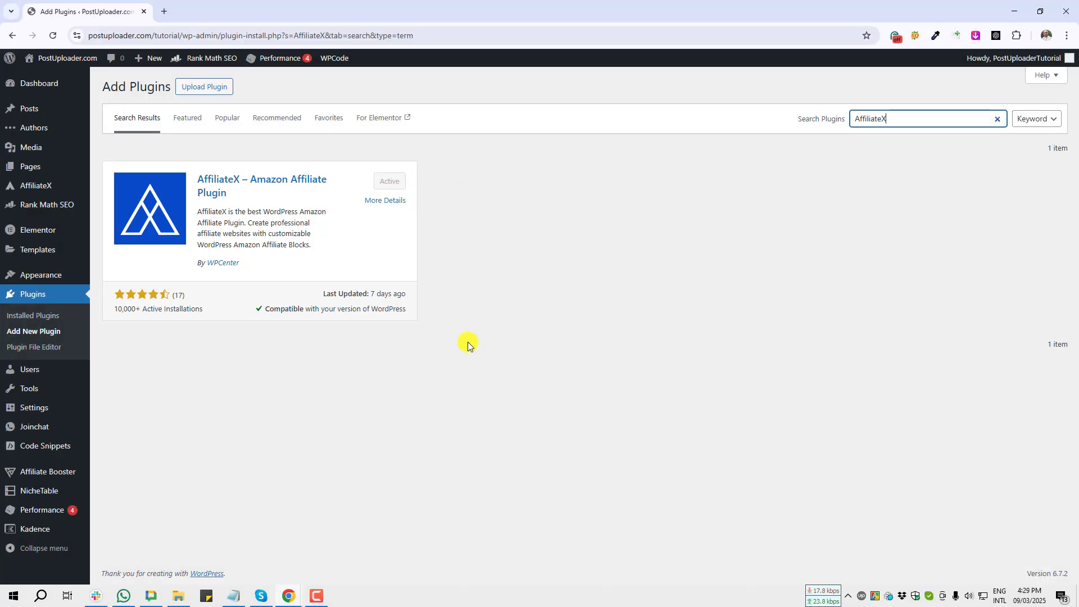
Open the post "7 Incredible Health Benefits of Orange and How to Incorporate It into Your Diet" in the block editor
click(28, 111)
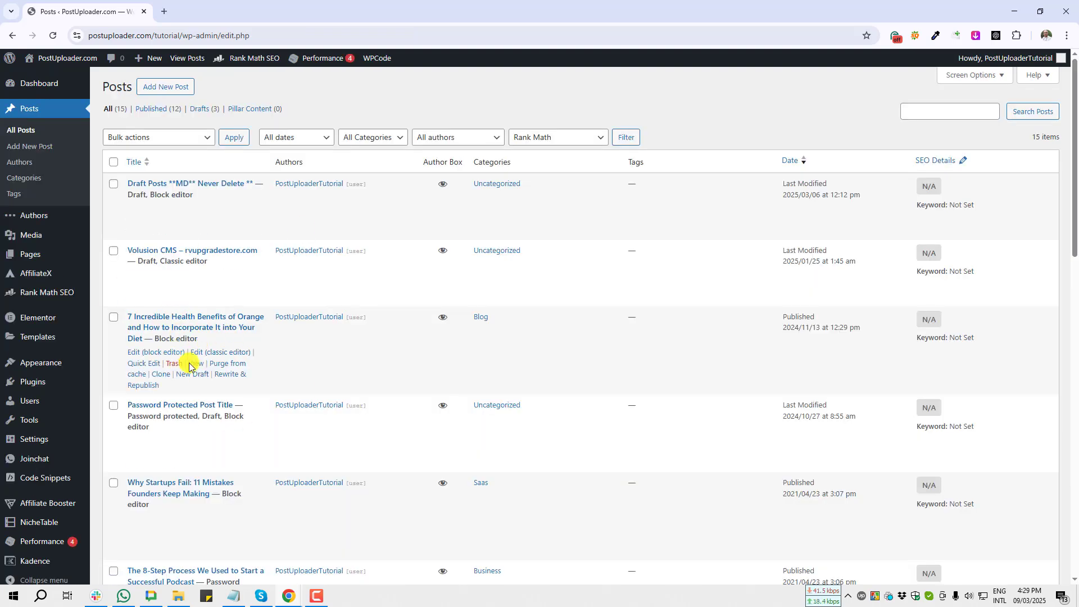
click(132, 353)
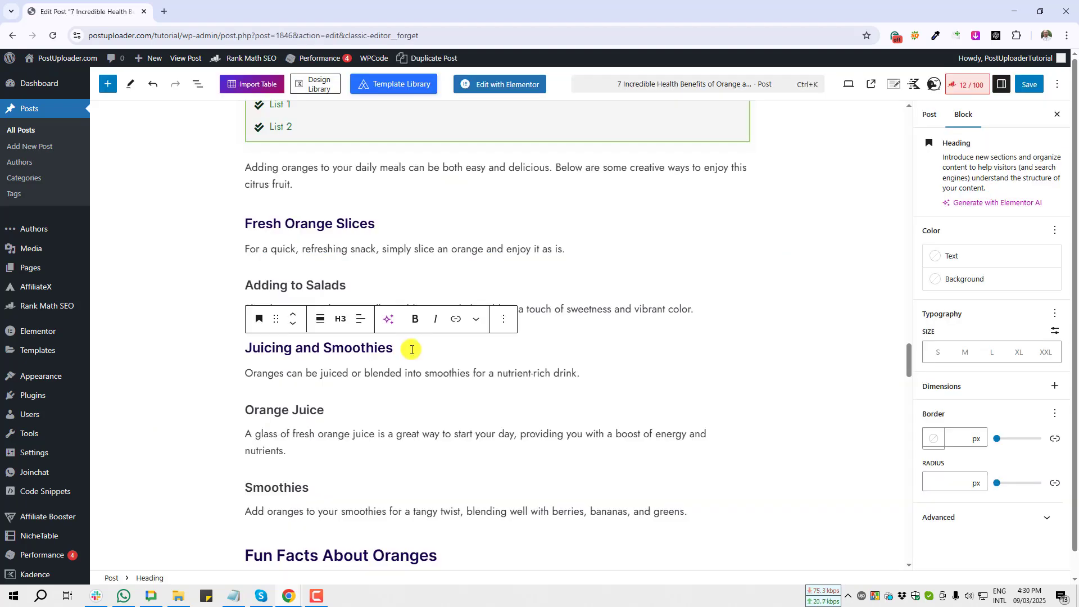
Insert an AffiliateX Single Product block directly below the "Juicing and Smoothies" heading
key(Return)
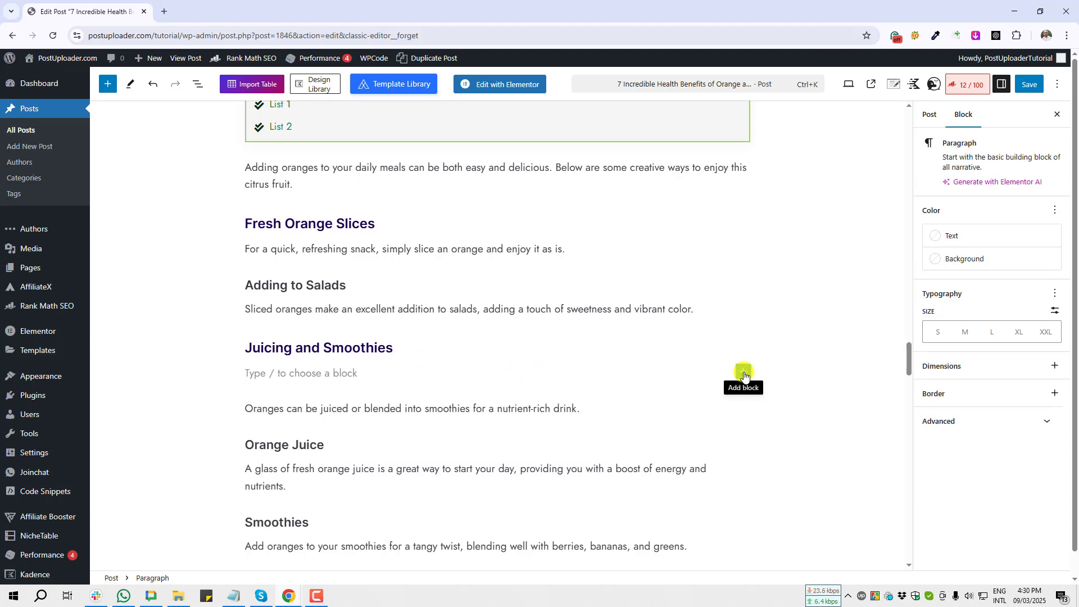
click(743, 373)
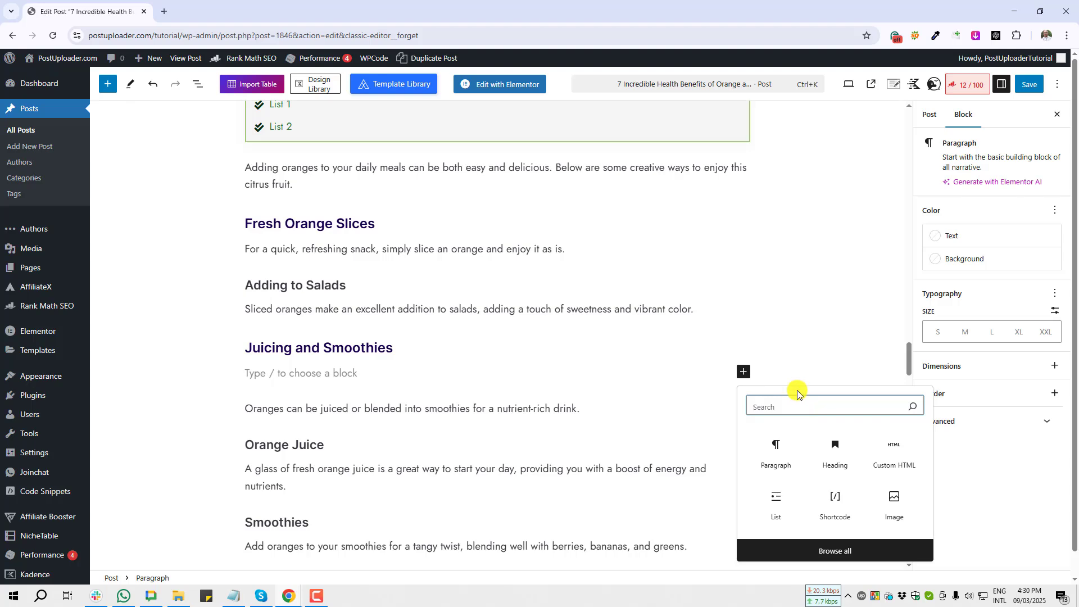
text(singl)
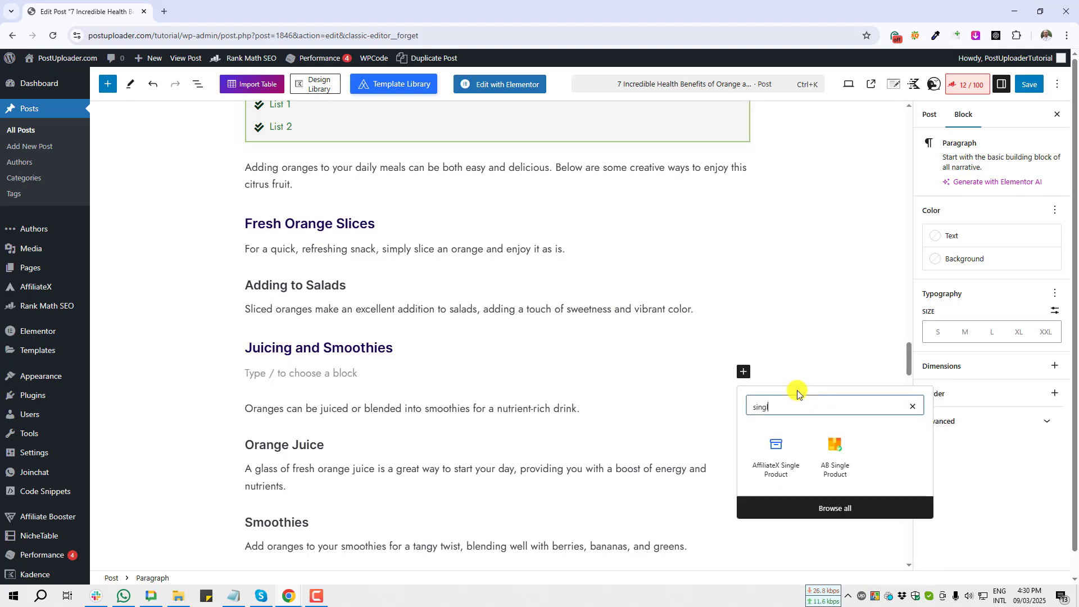
key(Print)
drag(748, 423, 811, 495)
key(ctrl+c)
click(776, 450)
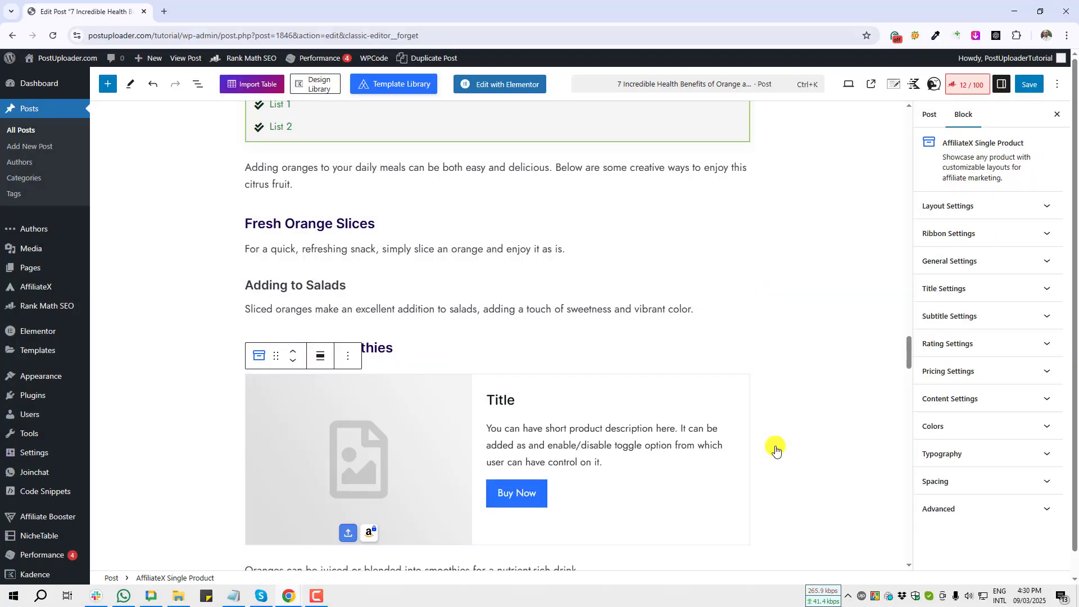
Capture the Single Product block's settings in a screenshot selection and mark the Block tab and Layout Settings
scroll(294, 445, down, 2)
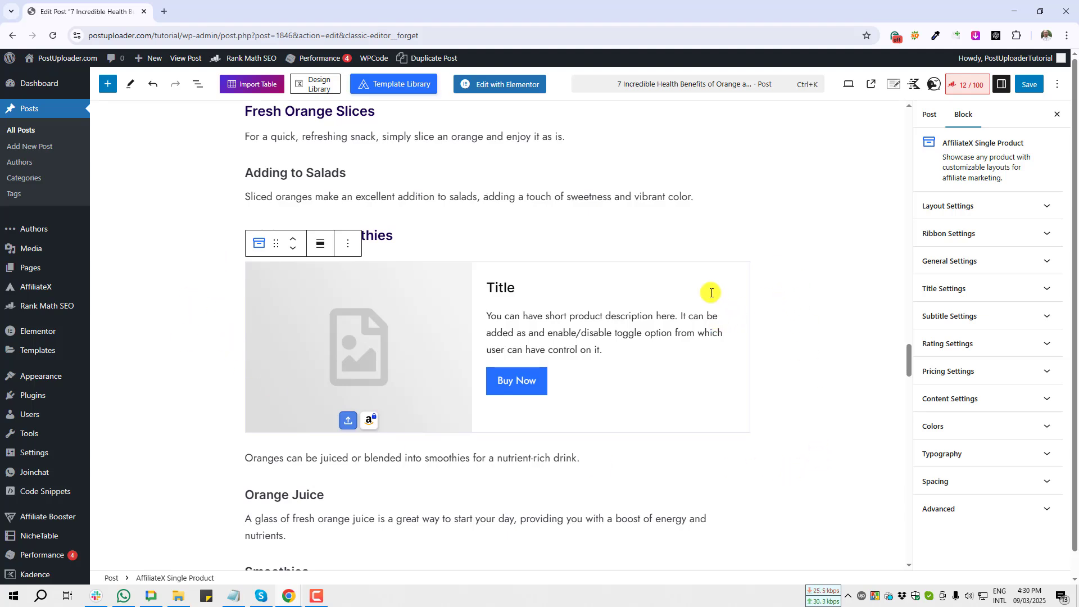
key(Print)
drag(944, 95, 996, 147)
drag(906, 189, 1040, 217)
click(1062, 227)
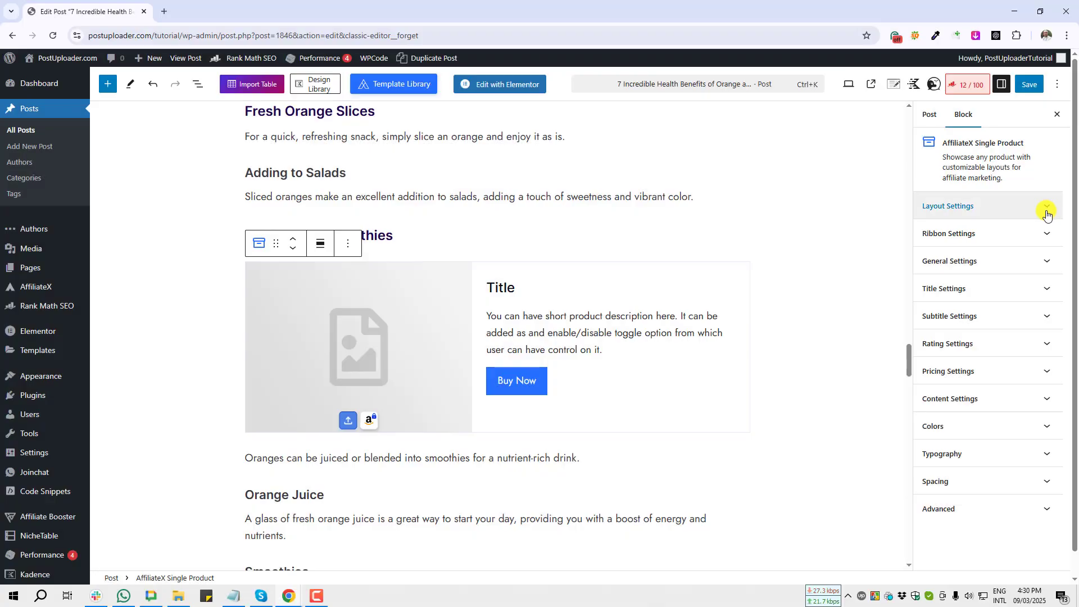
Preview Layout Two and Layout Three on the Single Product block, capturing the third layout in a screenshot selection
click(1048, 209)
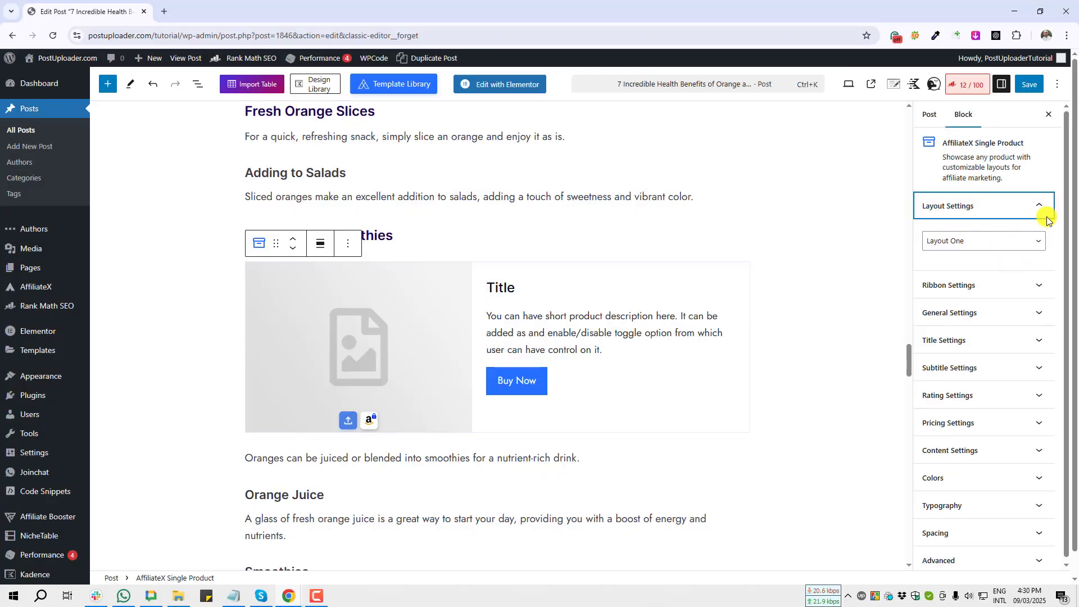
click(1039, 245)
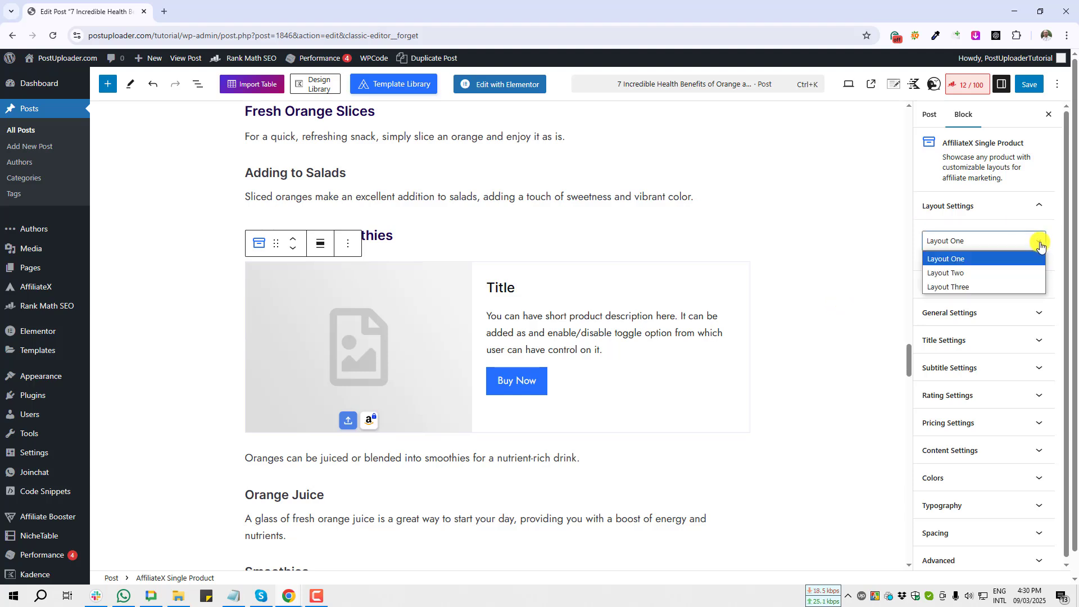
click(952, 274)
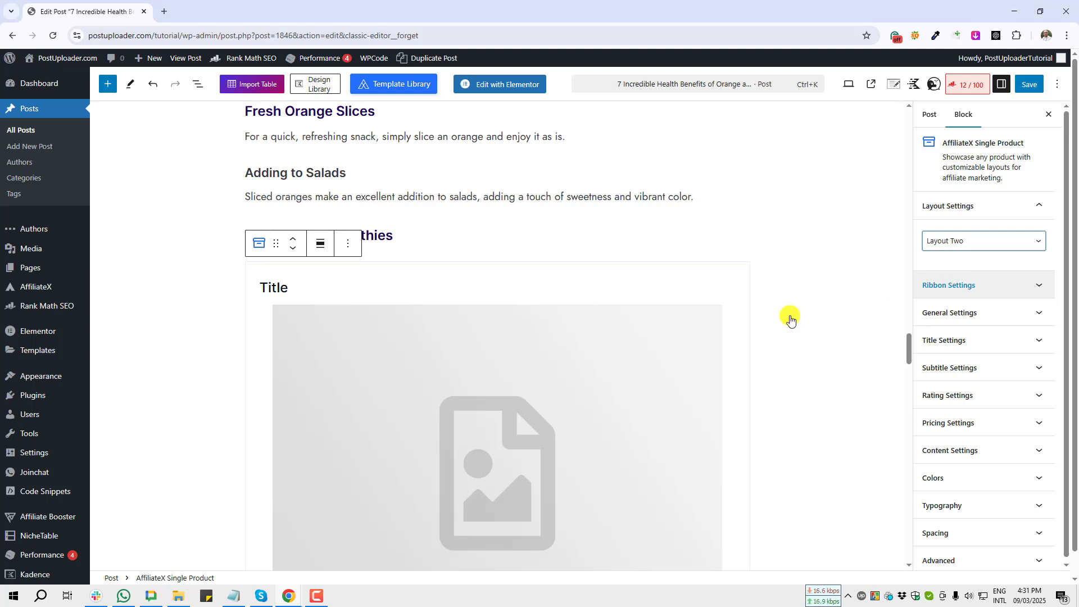
scroll(441, 400, down, 5)
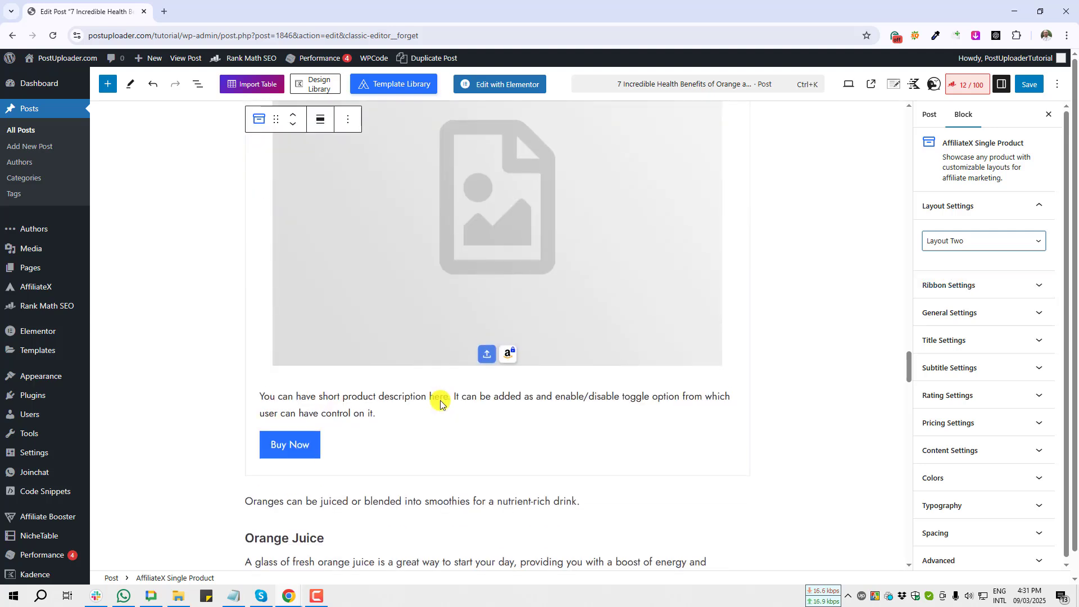
click(1001, 241)
click(970, 286)
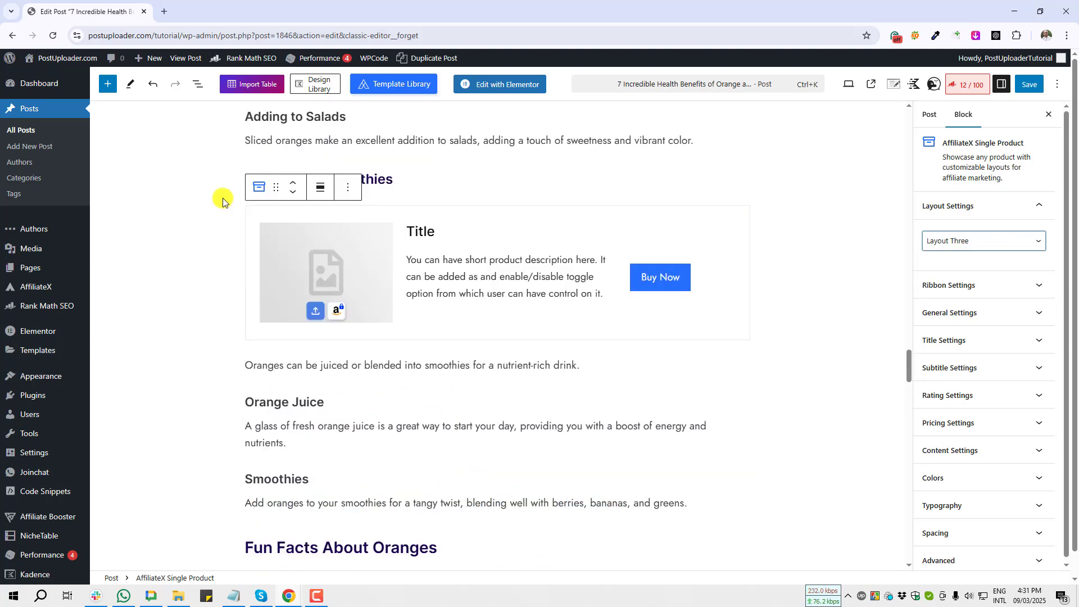
key(Print)
drag(221, 193, 783, 346)
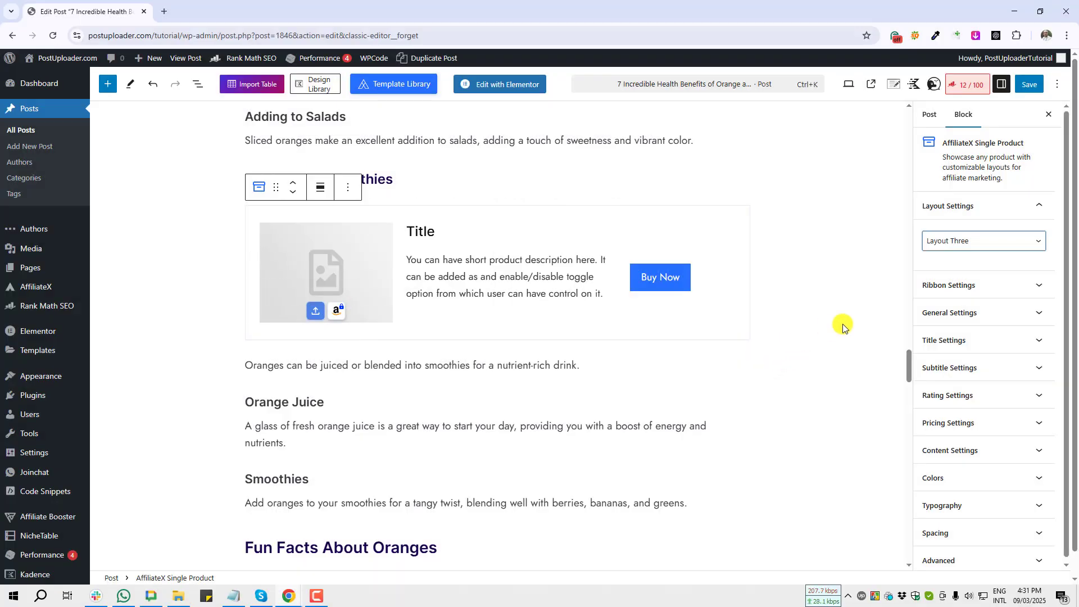
Set the Single Product block's layout to Layout One and select its image placeholder
click(983, 241)
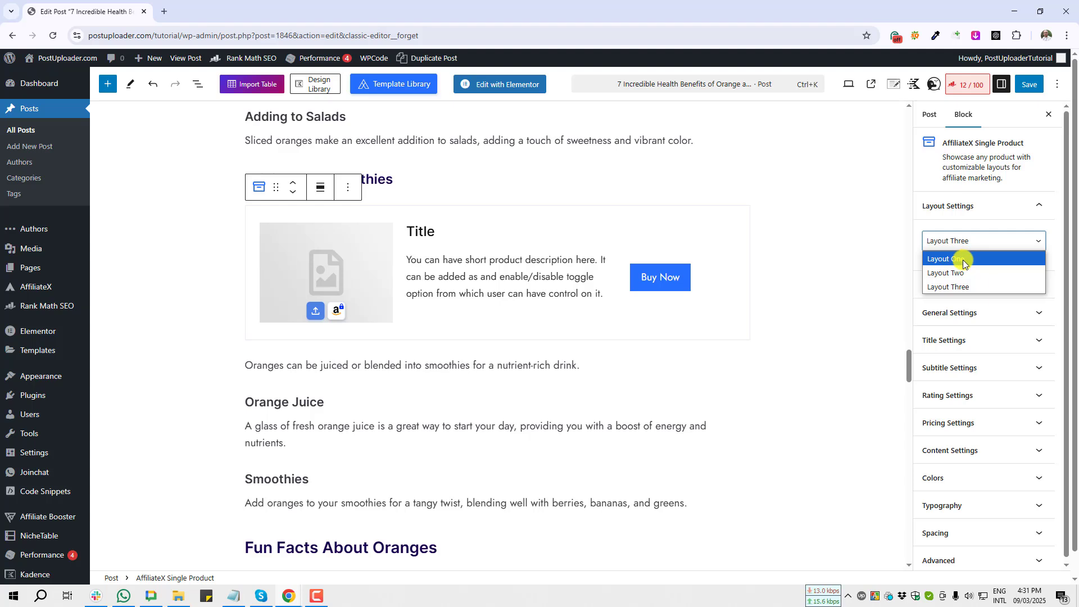
click(965, 260)
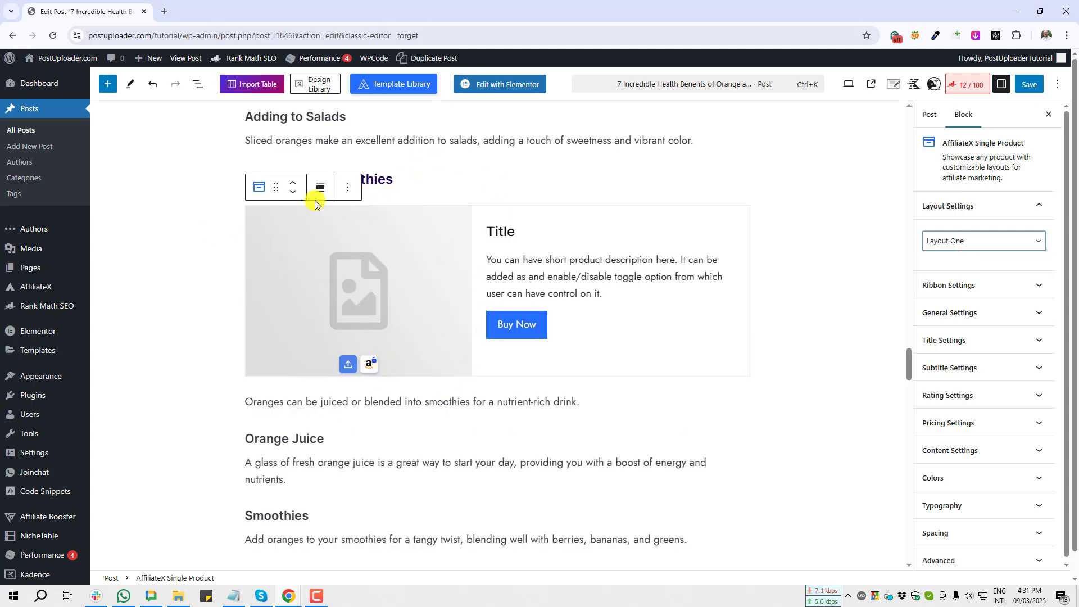
click(374, 269)
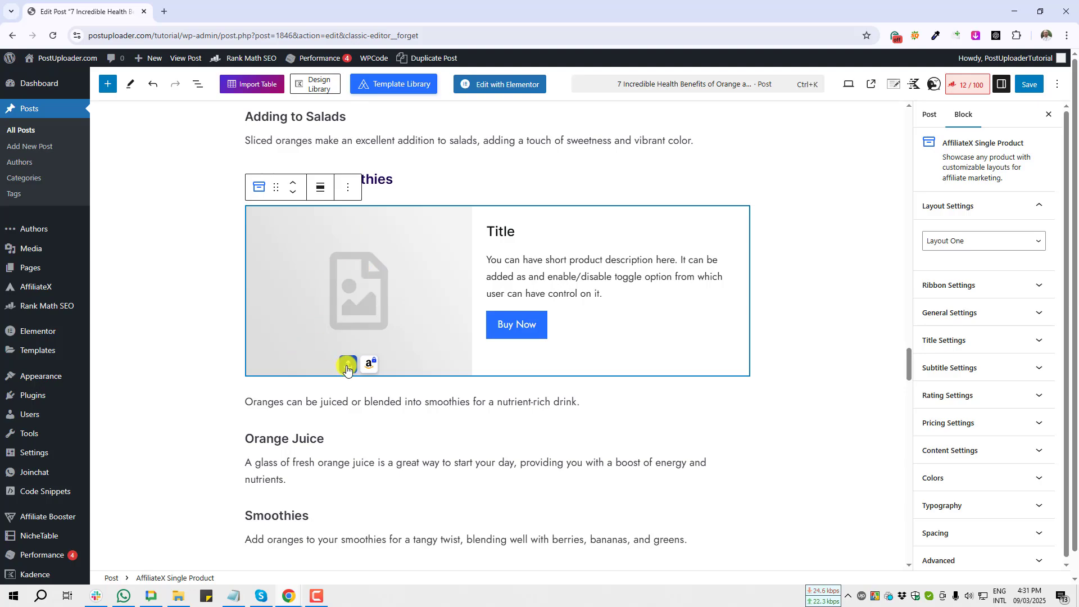
Outline the image upload control in a screenshot selection and insert the black square smartwatch image from the media library
key(Print)
drag(328, 344, 361, 378)
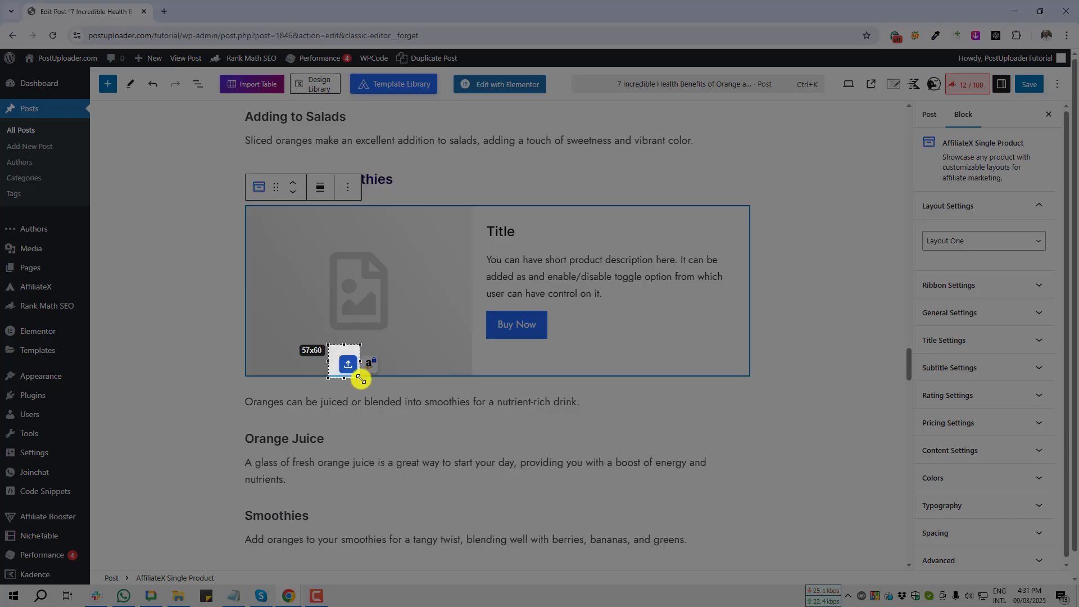
click(358, 392)
click(348, 363)
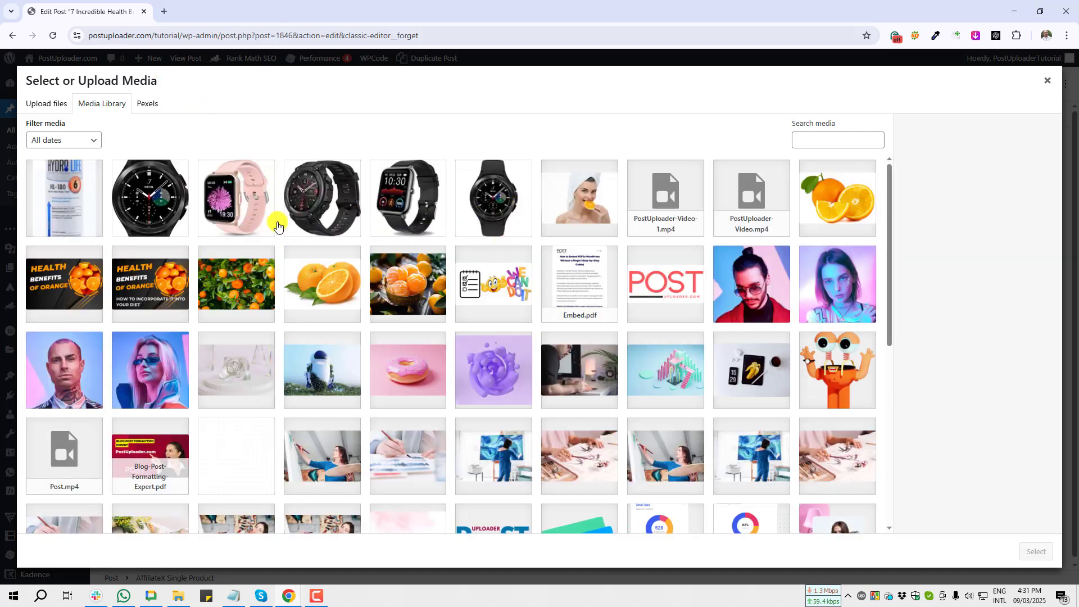
click(50, 108)
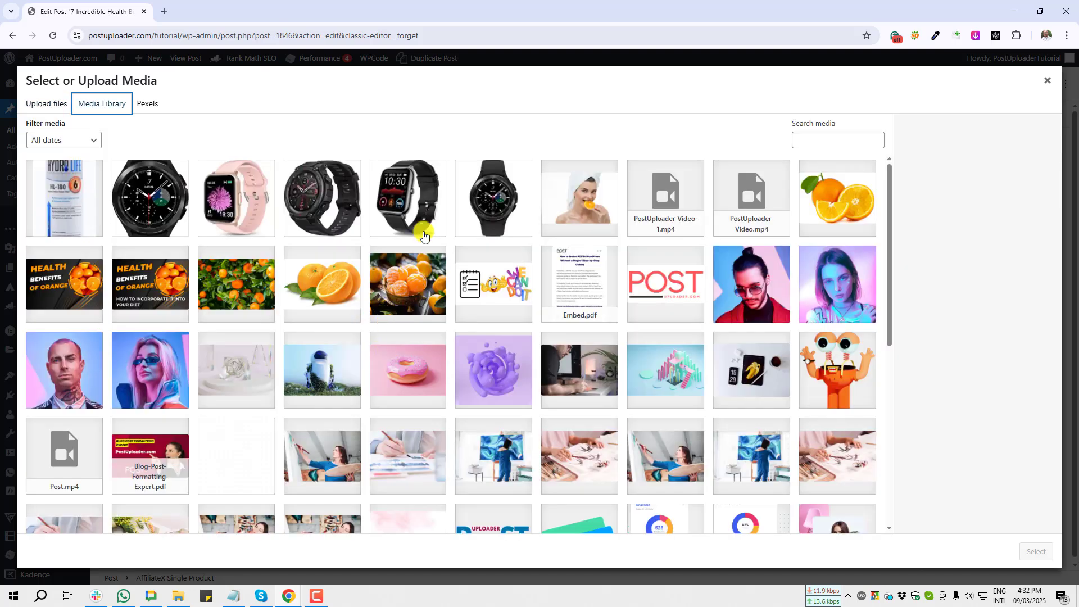
click(405, 192)
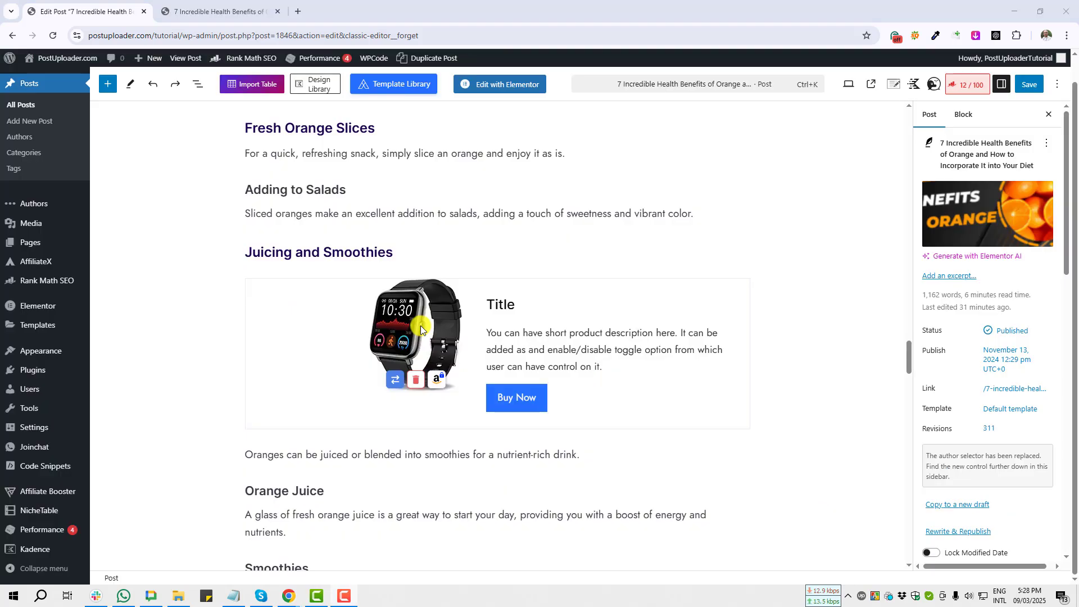
Review the layout choices available in the Single Product block's Layout Settings
click(420, 326)
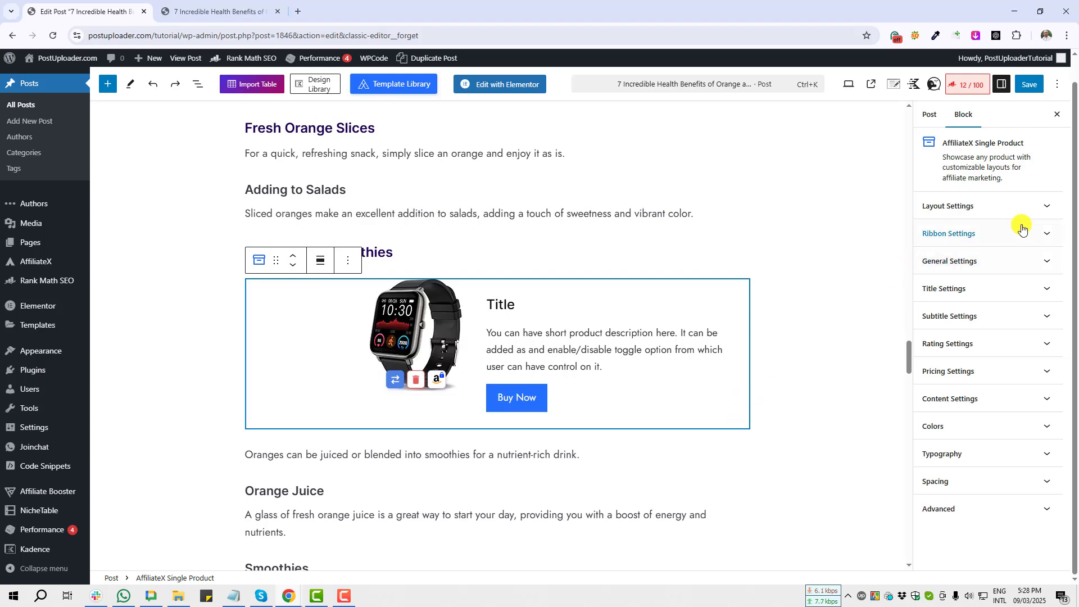
click(1037, 207)
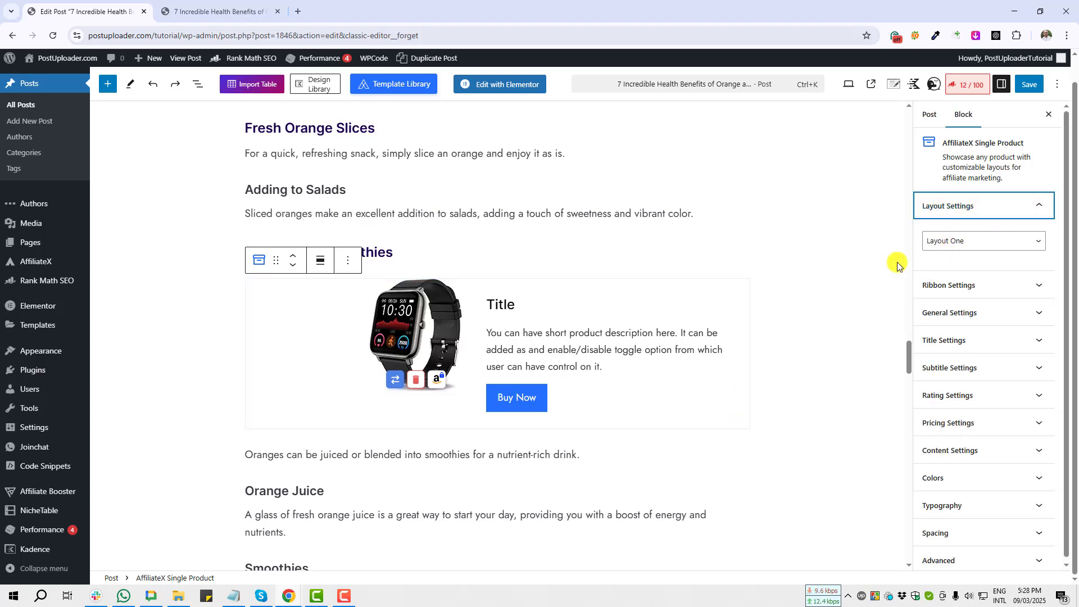
click(979, 242)
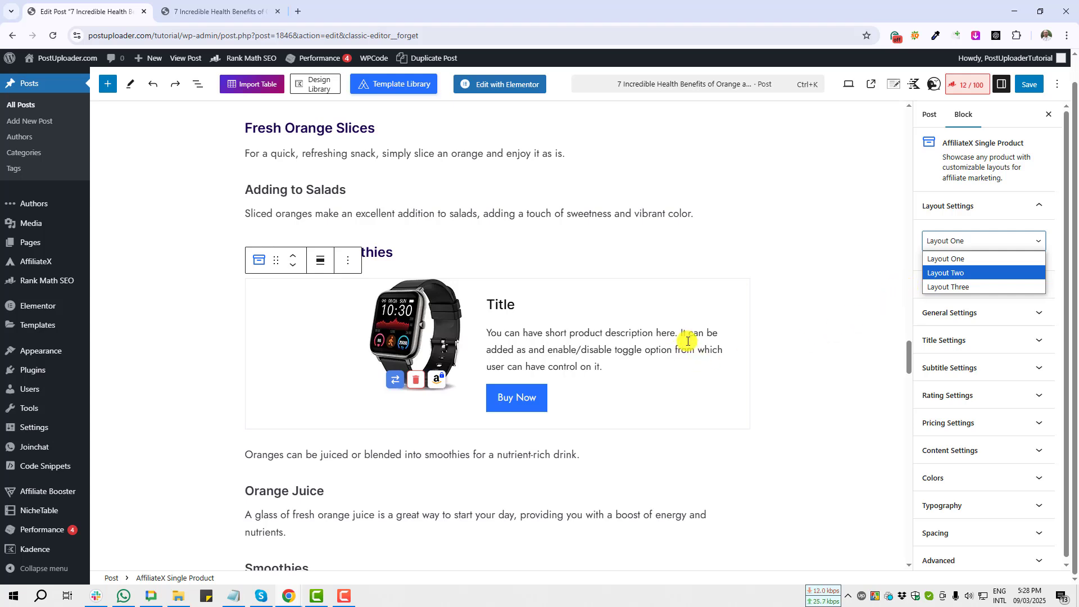
click(651, 318)
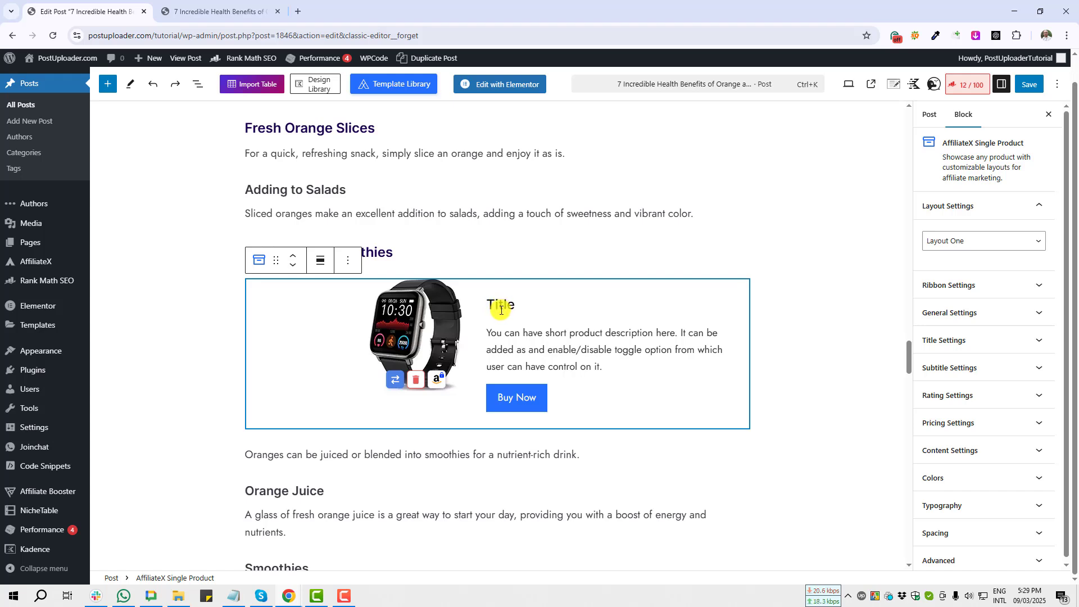
Replace the product block's title with "This is the Title"
click(500, 304)
double_click(500, 304)
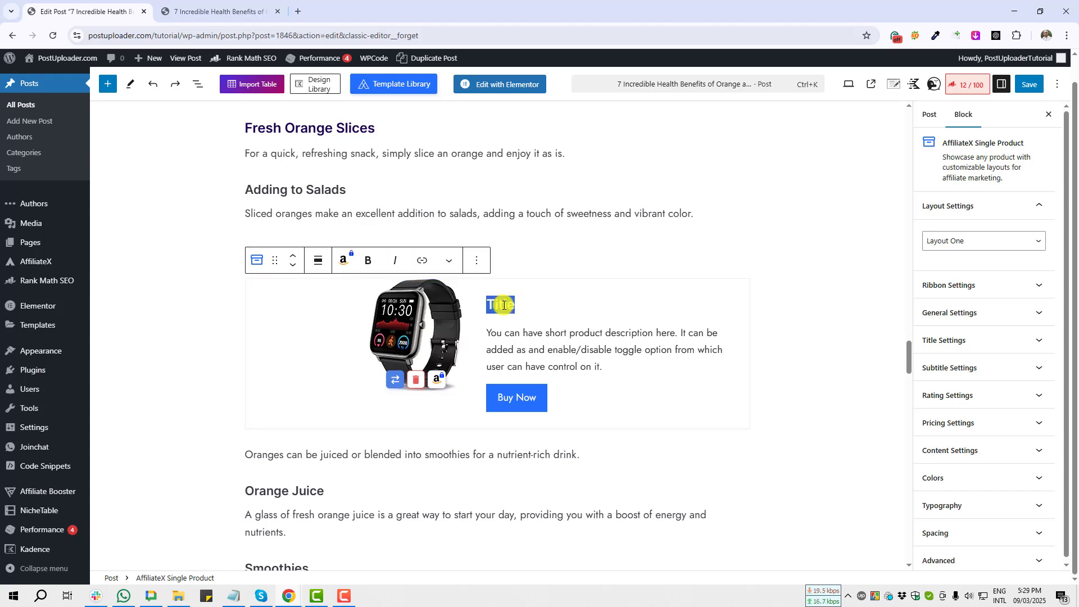
text(Wat)
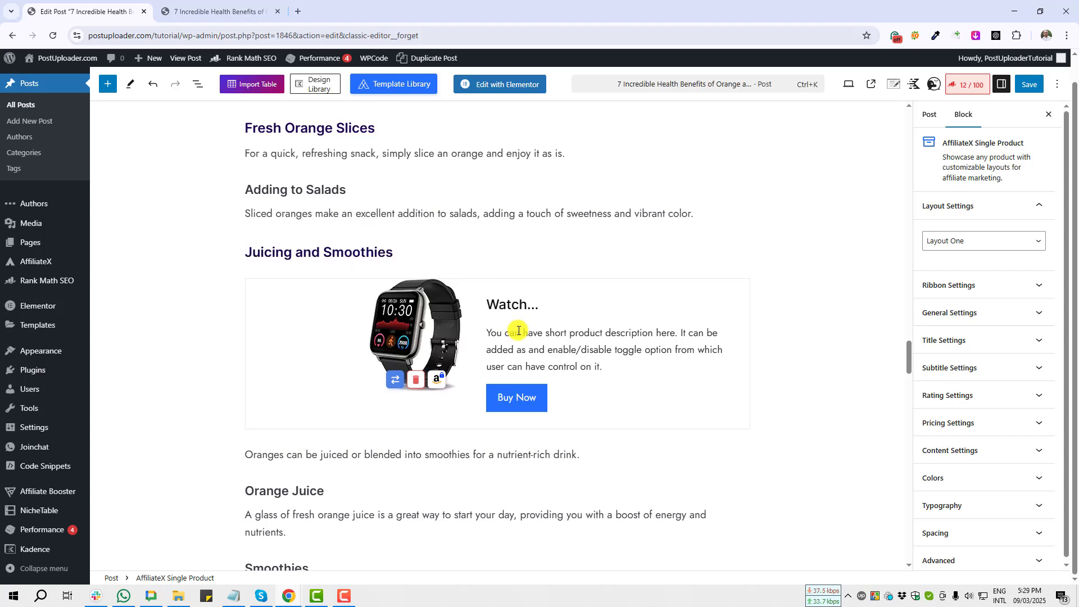
text(ch...)
key(ctrl+a)
text(This)
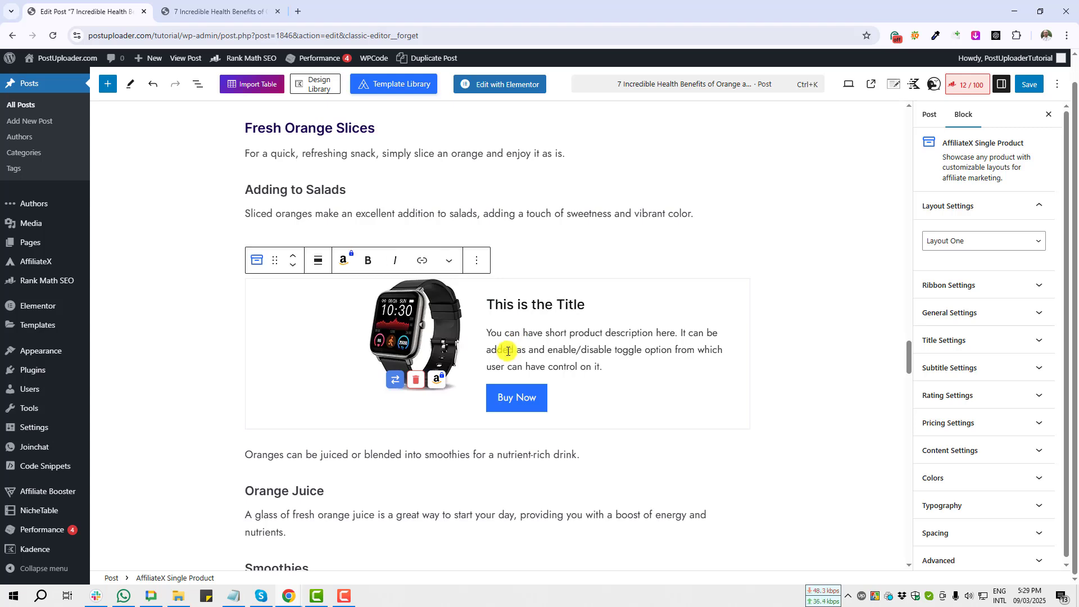
Try replacing the product description with text beginning "Write" and undo the replacement
triple_click(585, 335)
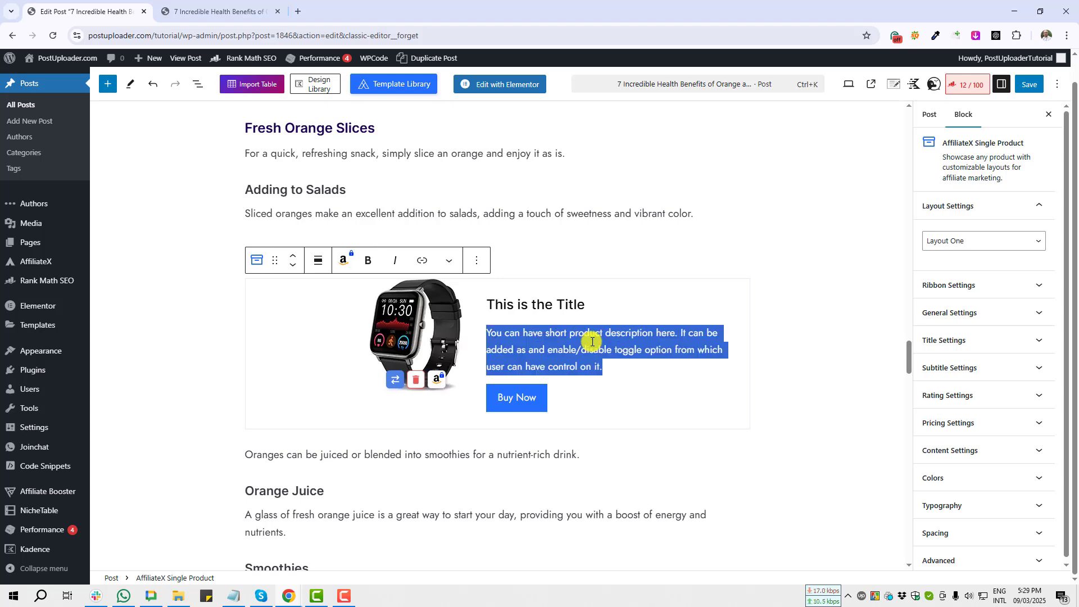
text(Write)
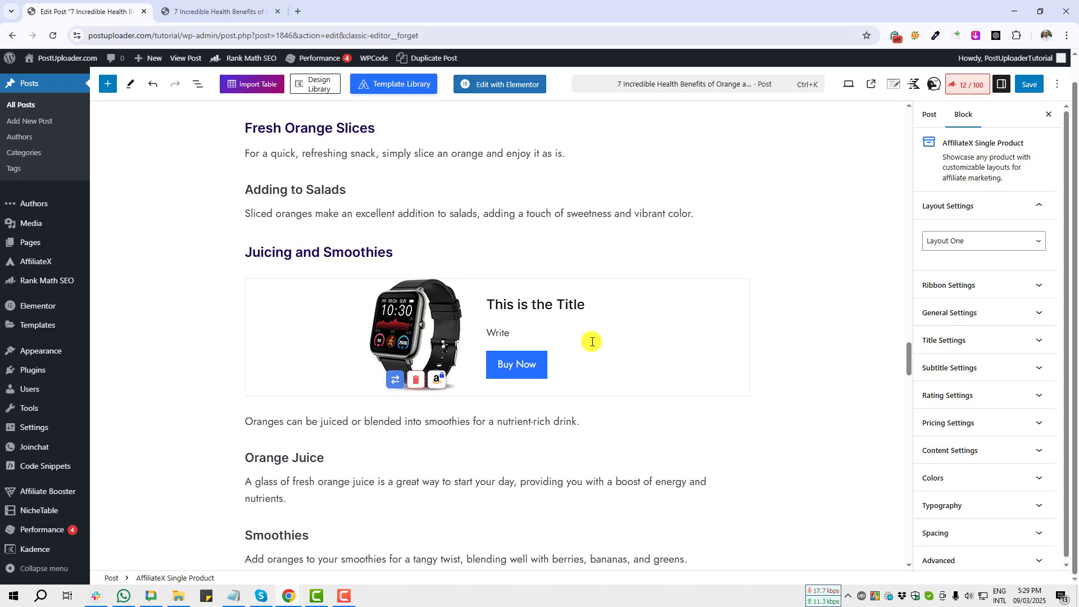
key(ctrl+z)
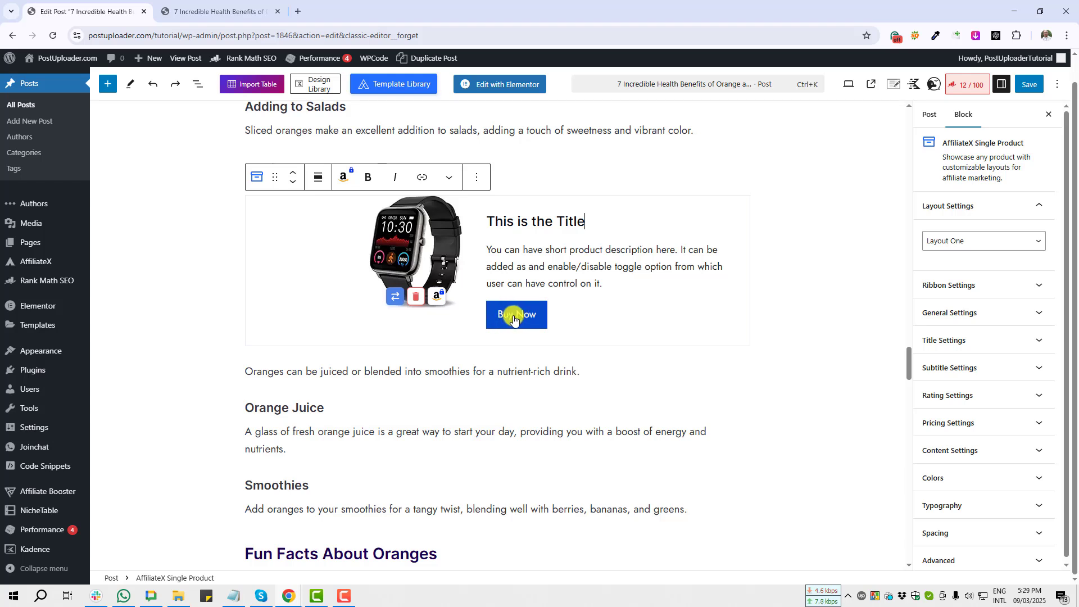
Change the product block's button label to "Check Review"
click(512, 319)
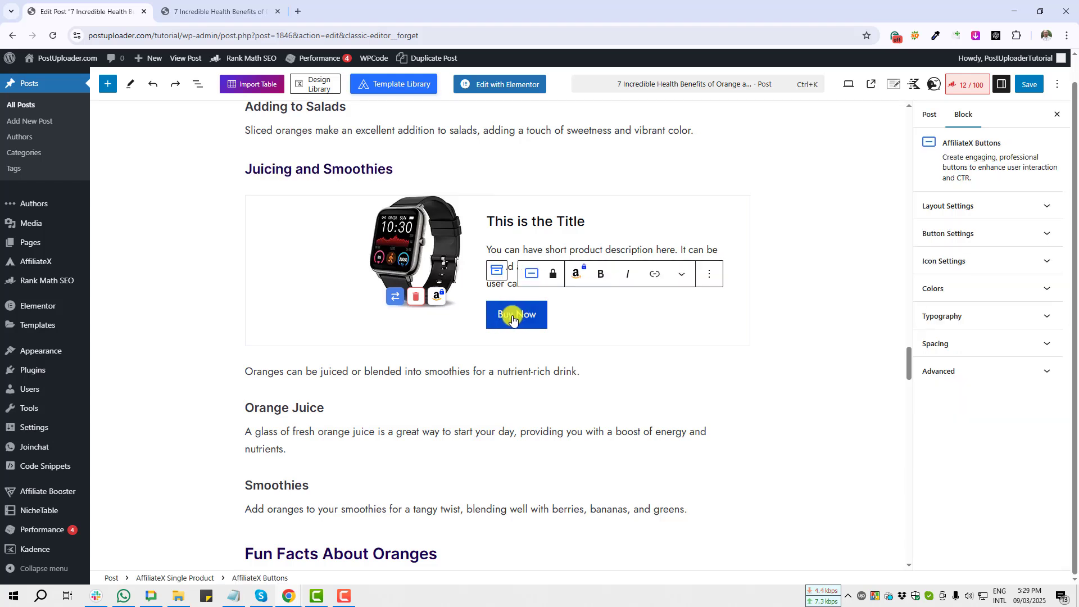
key(ctrl+a)
text(Check R)
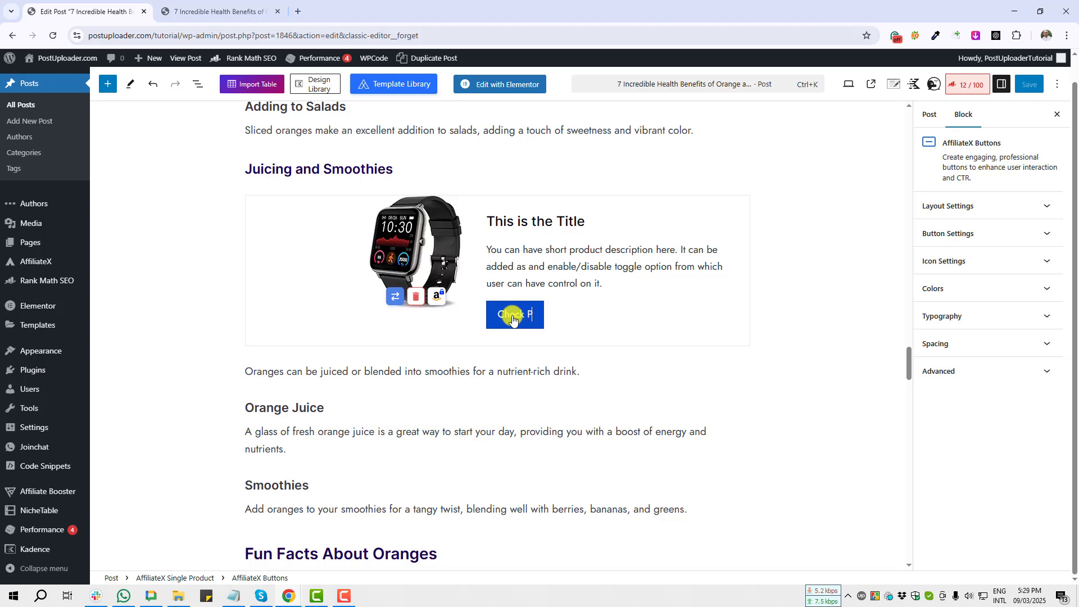
text(eview)
Outline the Single Product block's type icon in a screenshot selection and view the block's transform options
click(308, 277)
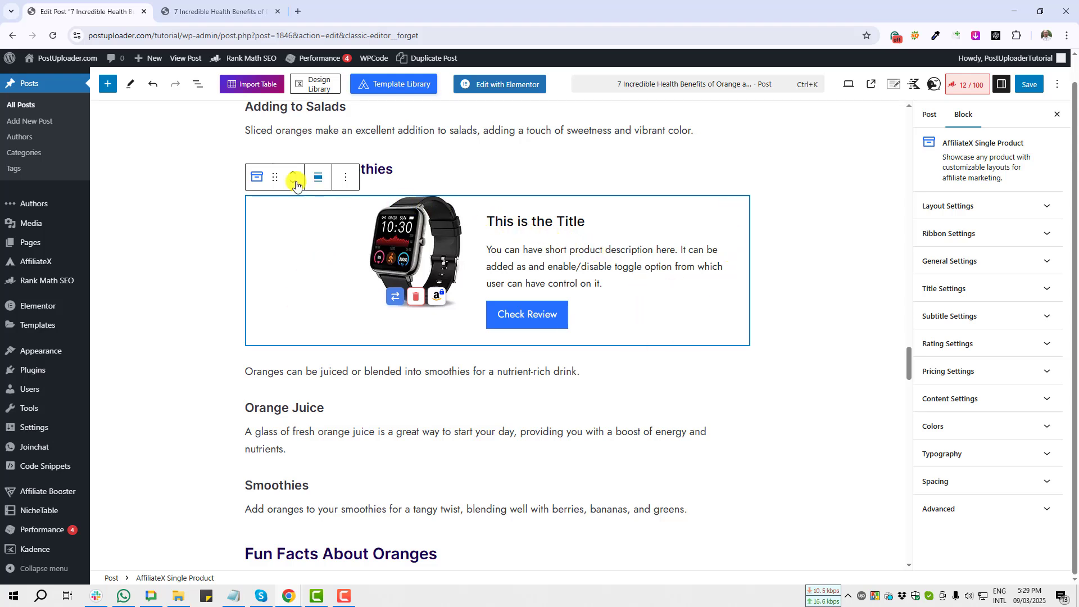
key(Print)
drag(237, 154, 279, 189)
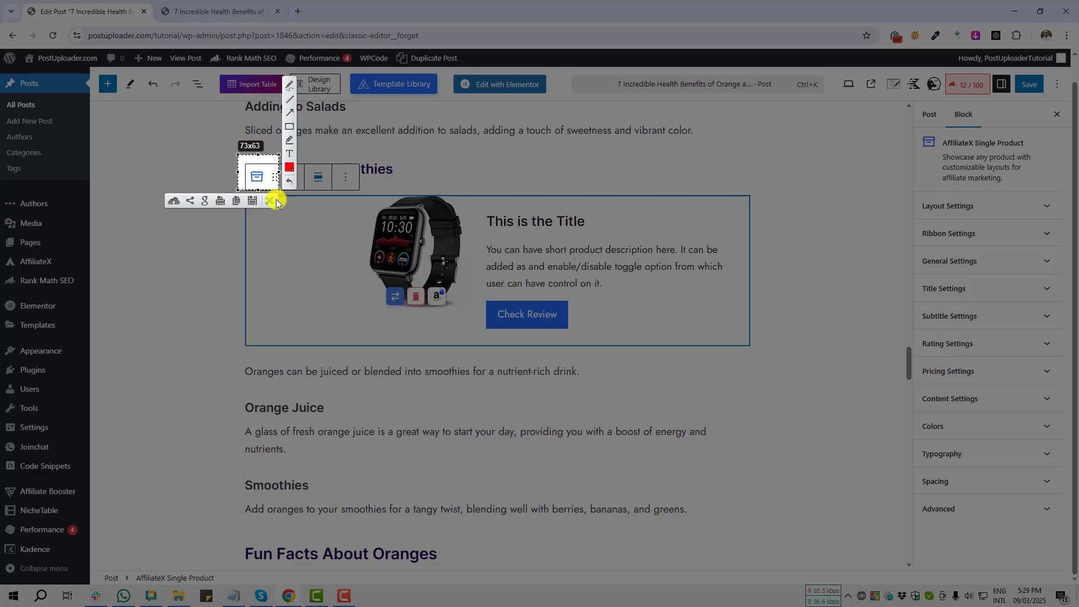
click(275, 198)
click(252, 176)
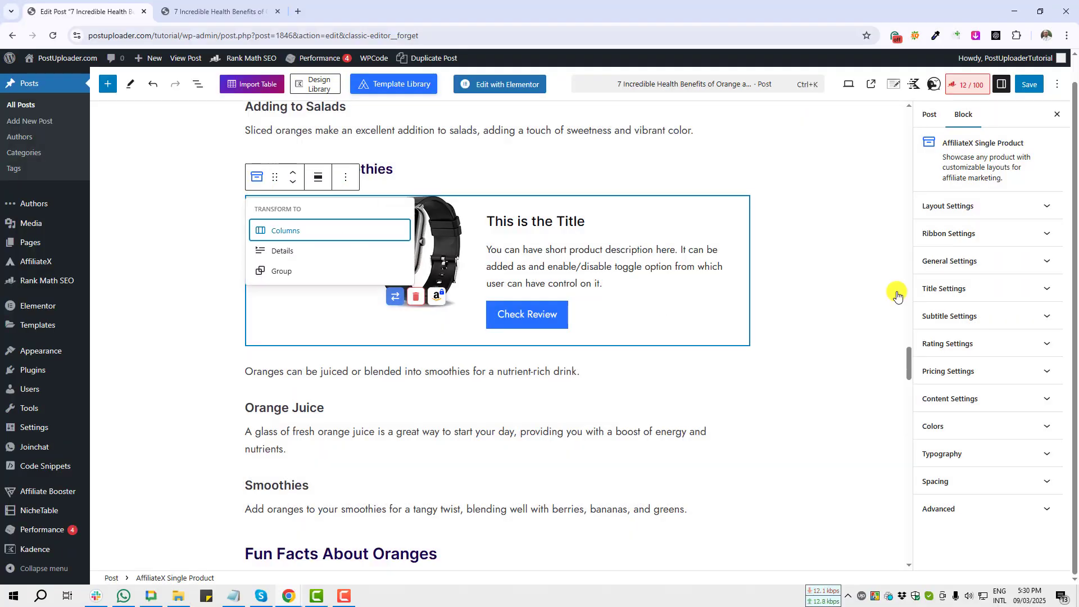
Mark the Block tab with an arrow in a screenshot selection of the block settings, and look at the Layout Settings
key(Print)
drag(878, 77, 1072, 568)
drag(806, 327, 959, 117)
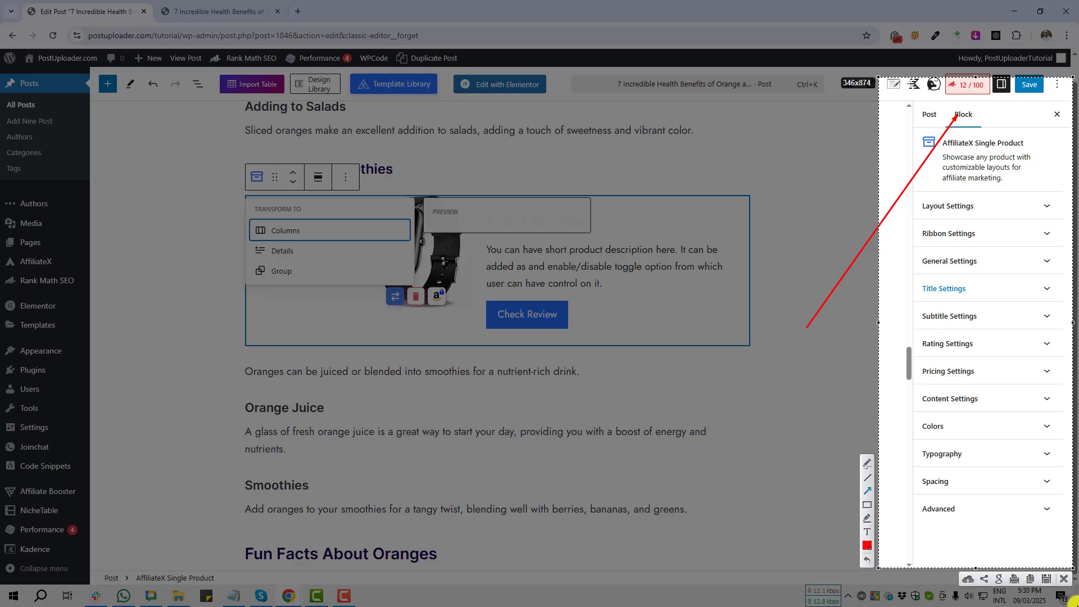
click(1063, 579)
click(973, 210)
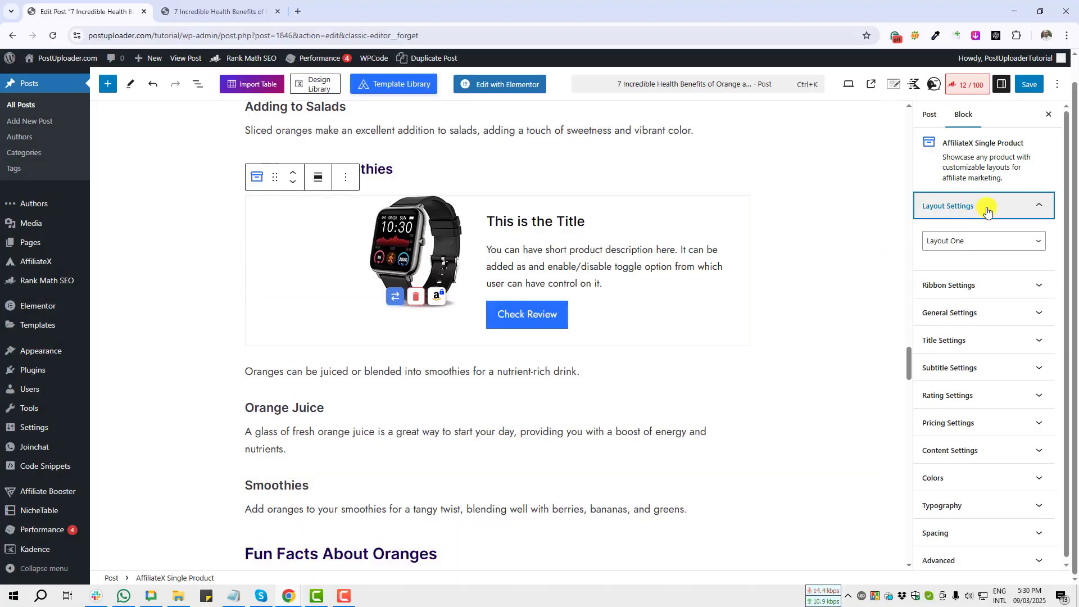
click(1040, 209)
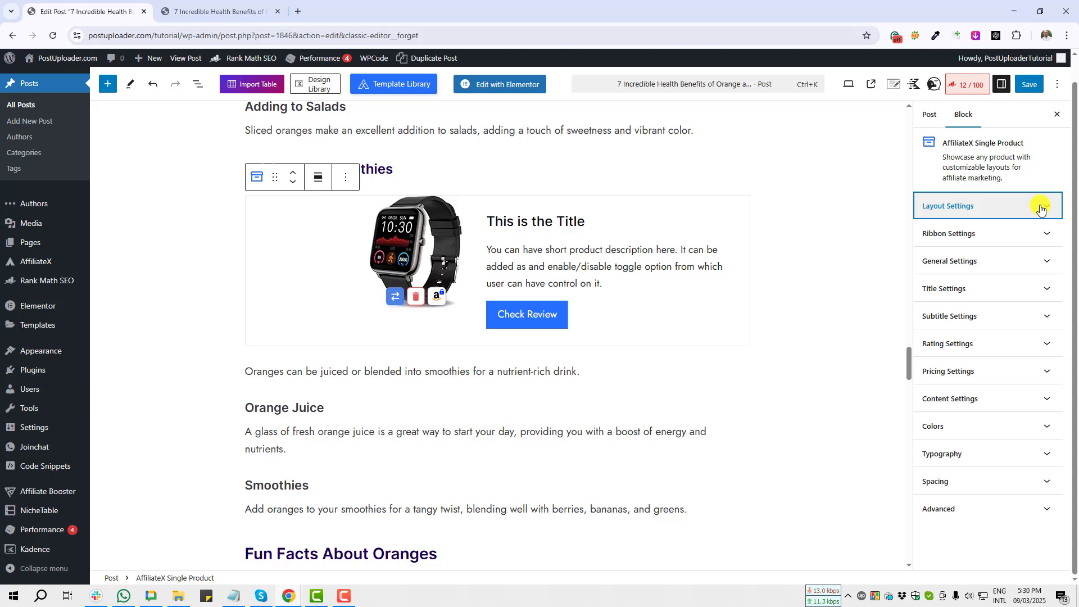
Show the Ribbon Settings and copy a screenshot selection of the whole product block
click(980, 239)
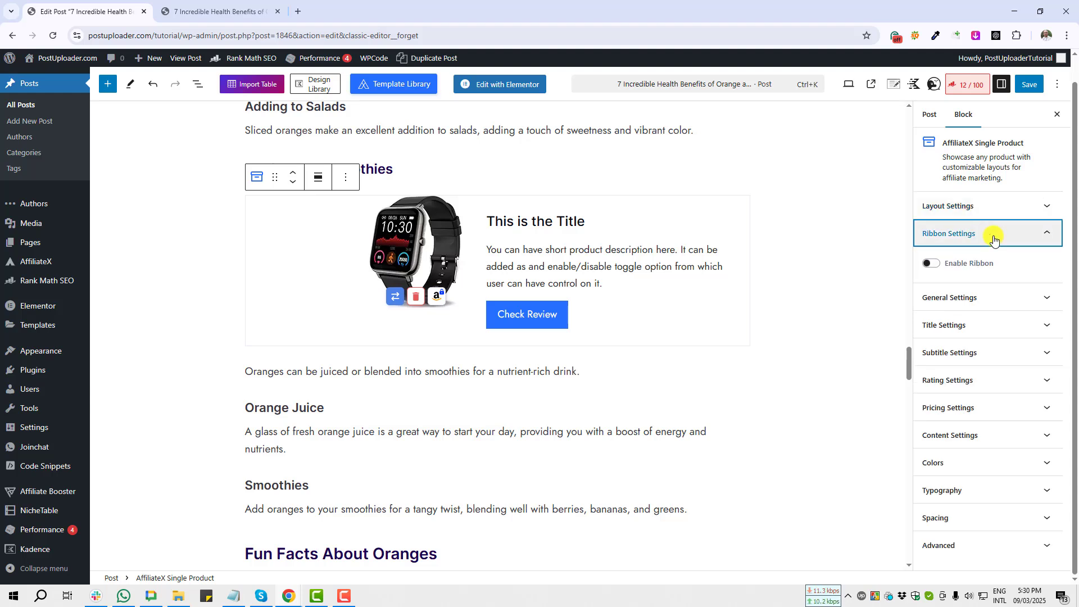
key(Print)
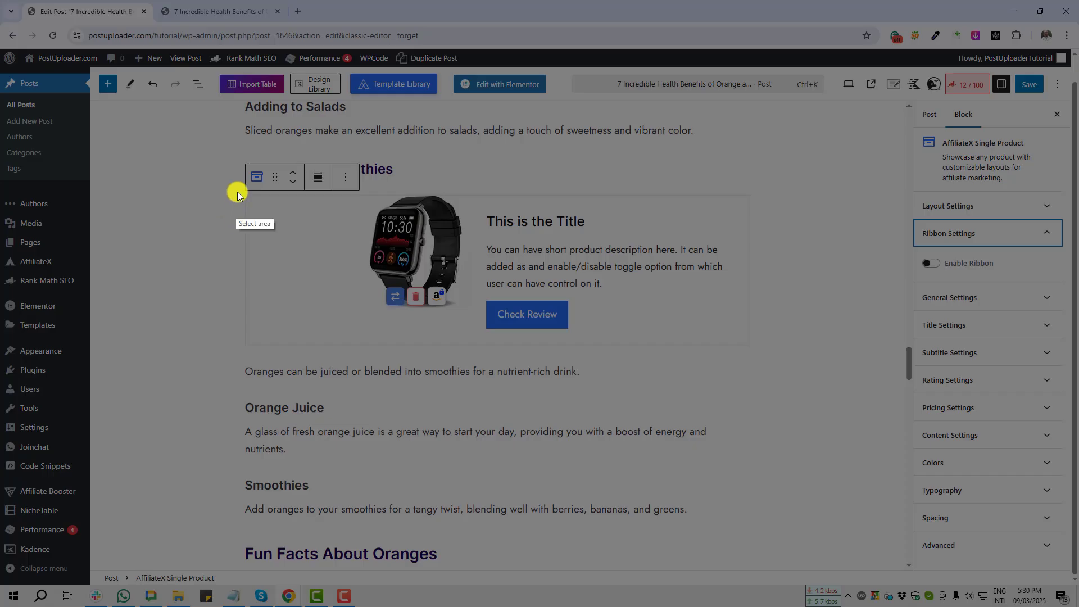
drag(236, 187, 805, 368)
key(ctrl+c)
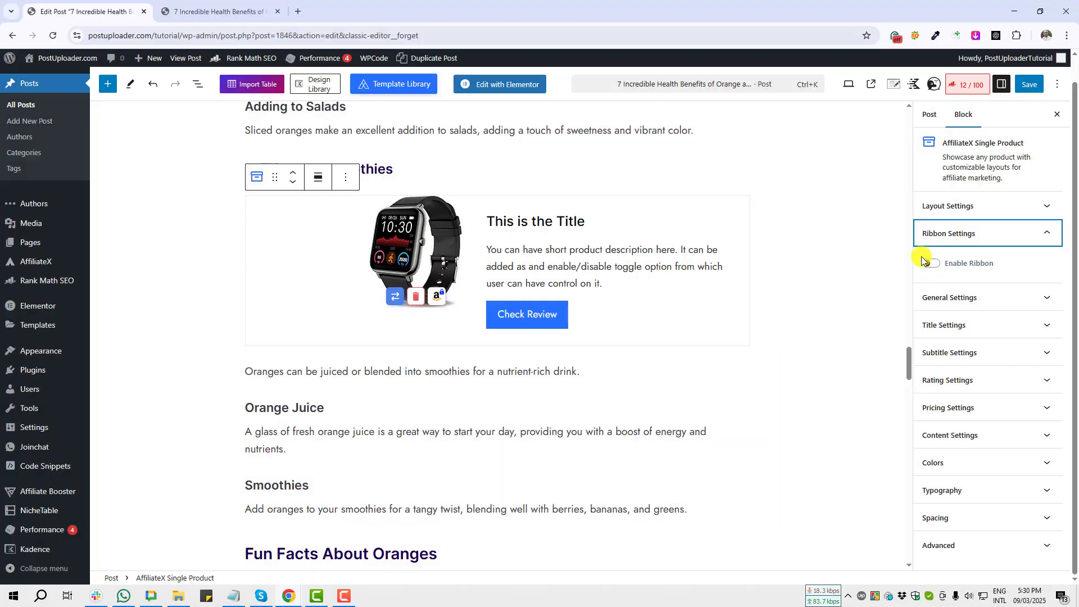
Enable the ribbon on the product block, outlining its toggle and the Sale ribbon in screenshot selections
key(Print)
drag(915, 250, 1014, 283)
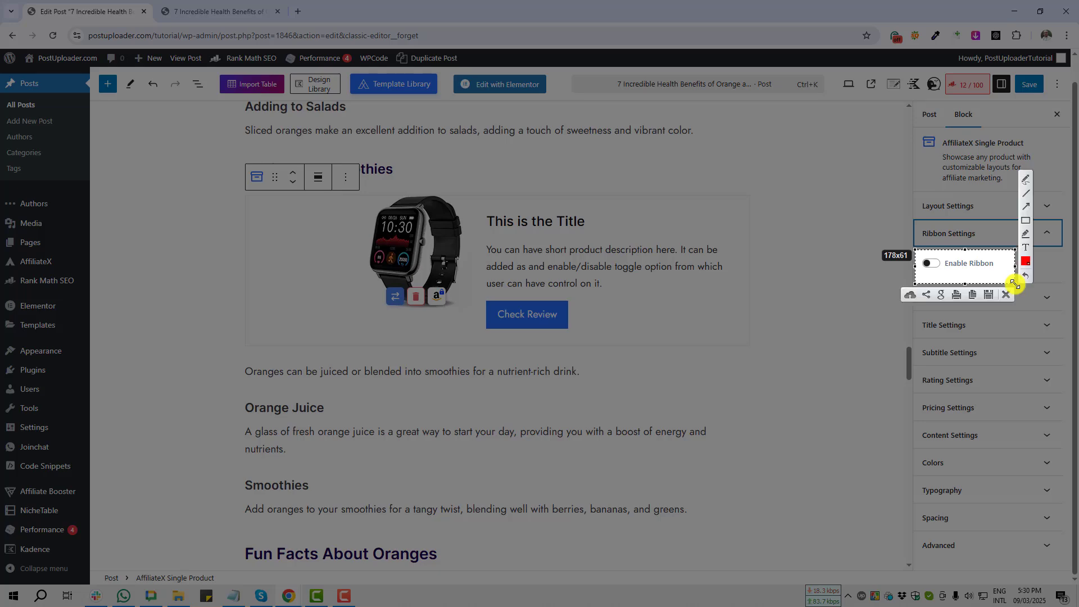
click(1007, 296)
click(931, 262)
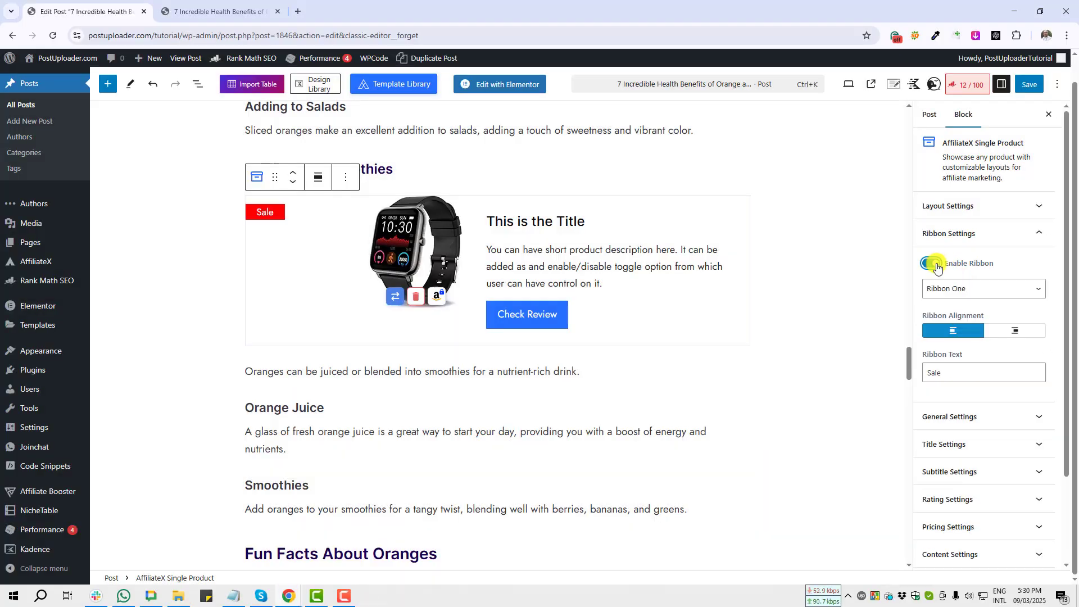
key(Print)
drag(232, 200, 311, 230)
click(302, 242)
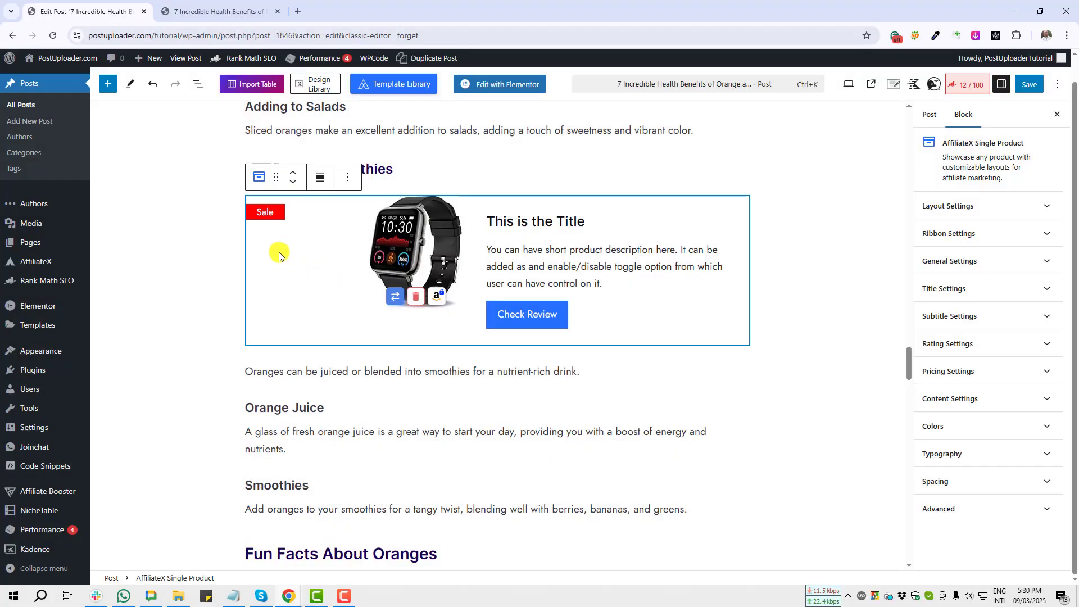
Change the product block's ribbon text to "10% Discount"
click(265, 211)
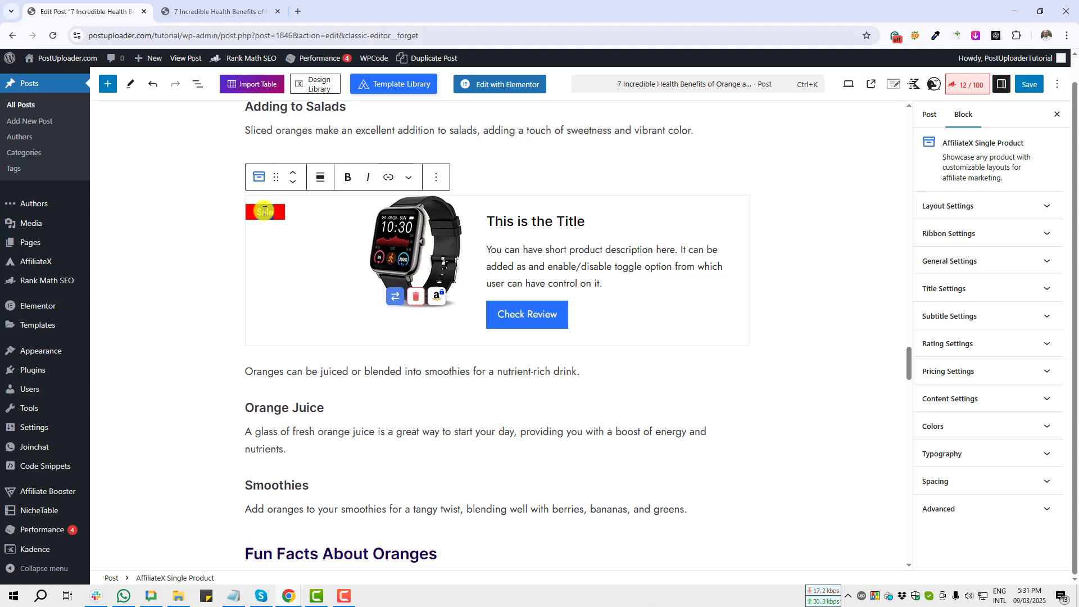
key(BackSpace)
key(BackSpace)
key(BackSpace)
key(BackSpace)
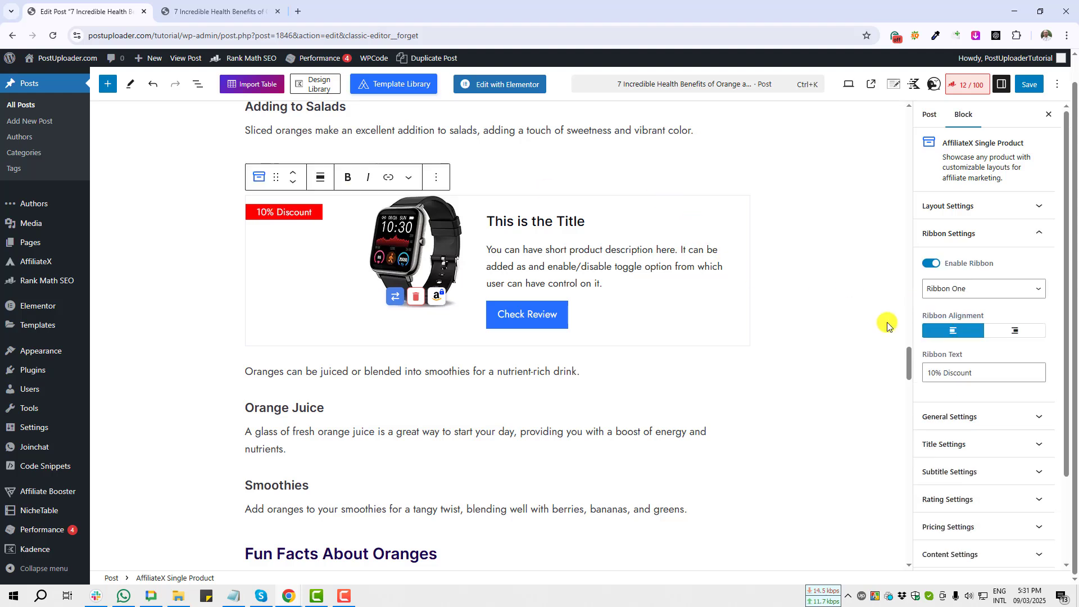
Preview right alignment for the ribbon and return it to left alignment
drag(927, 318, 983, 319)
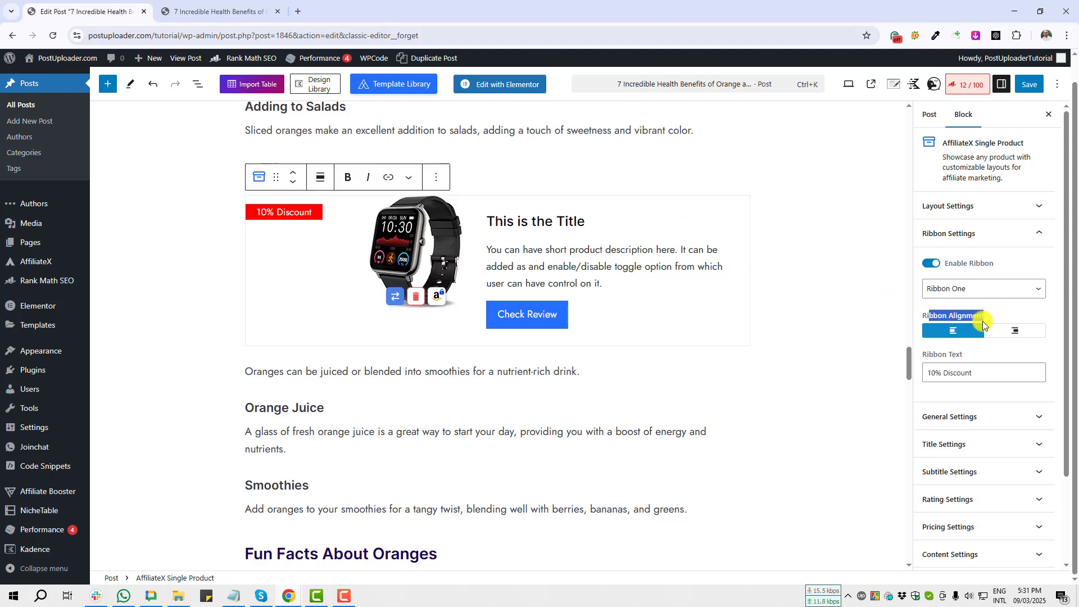
click(1023, 335)
click(953, 332)
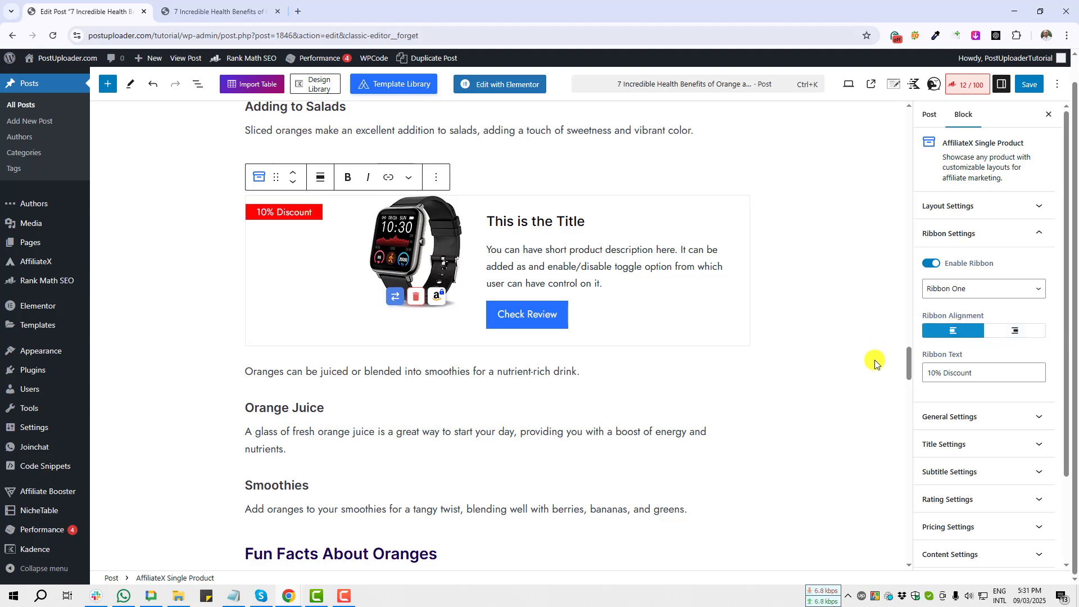
Show the General Settings and copy a screenshot selection of the Enable Button option
scroll(992, 419, down, 2)
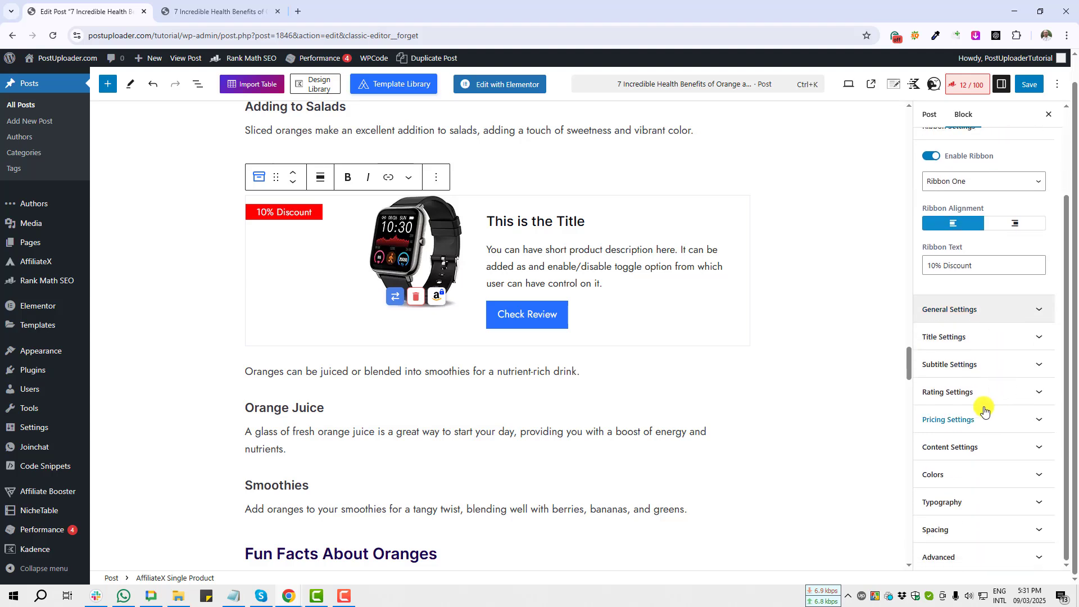
click(954, 310)
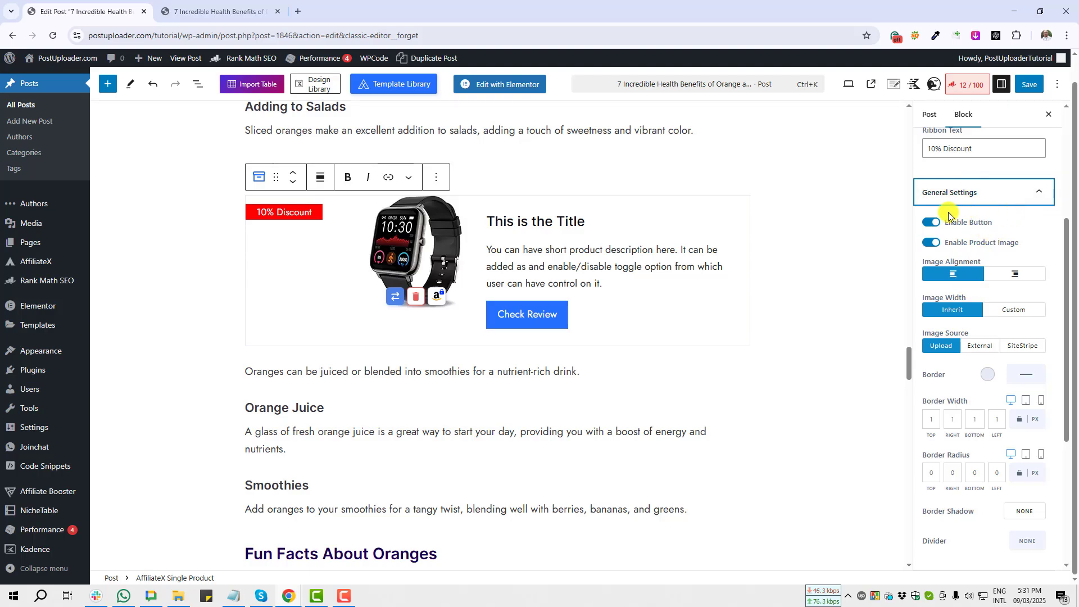
key(Print)
drag(916, 208, 1018, 234)
key(ctrl+c)
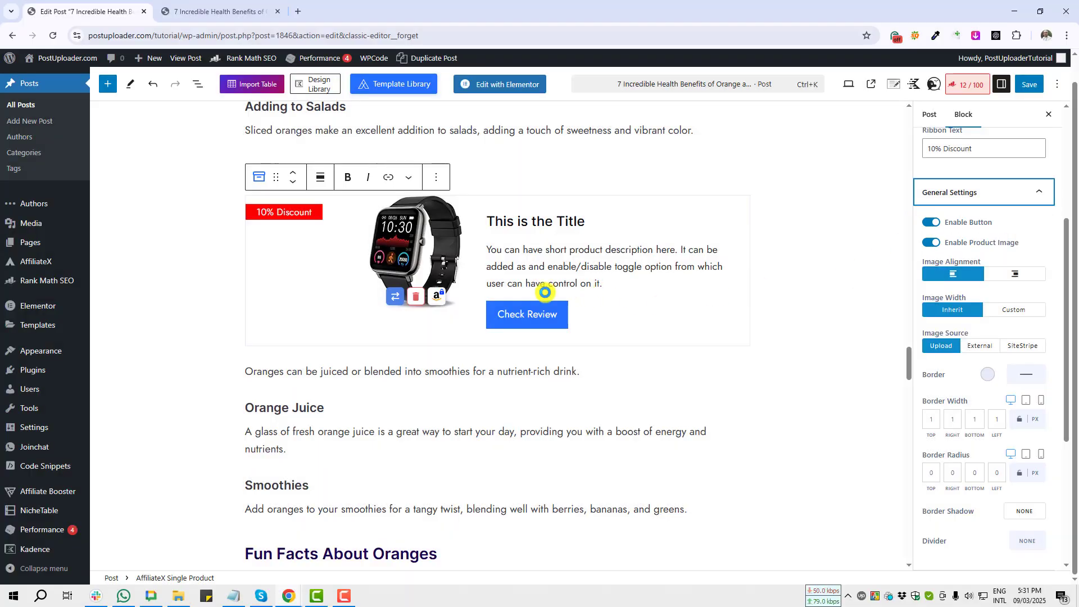
Preview the product block with its button disabled and re-enable it, outlining the Check Review button area in temporary screenshot selections
key(Print)
drag(471, 291, 604, 340)
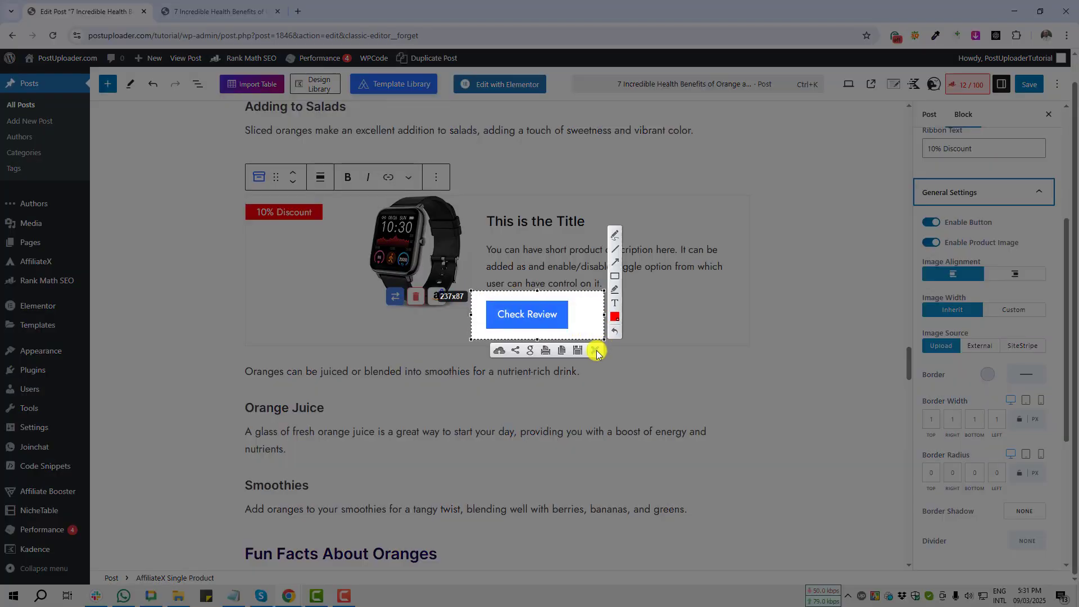
click(595, 350)
click(929, 223)
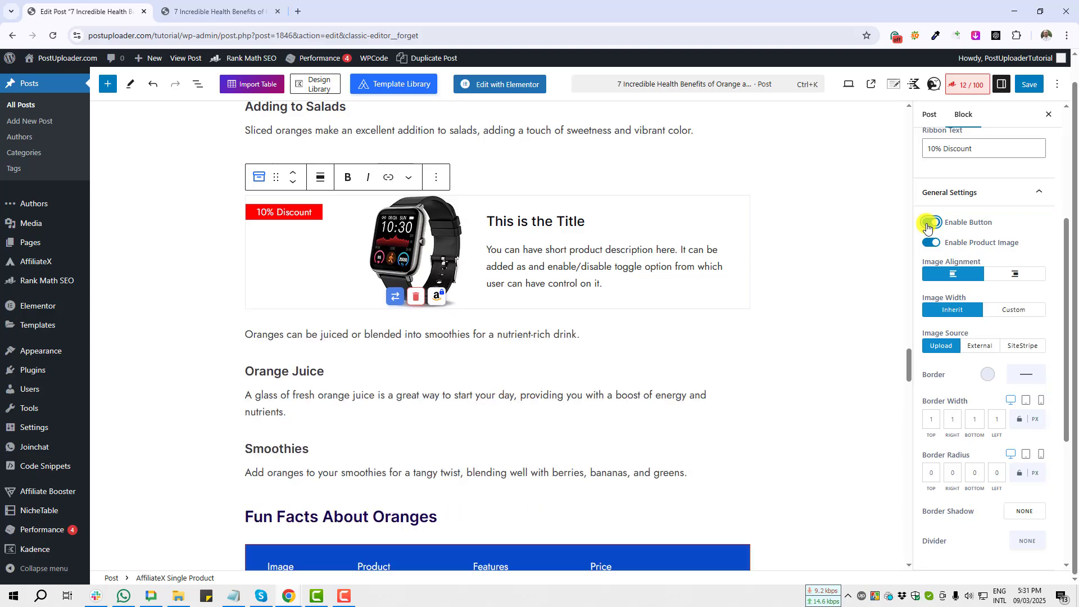
key(Print)
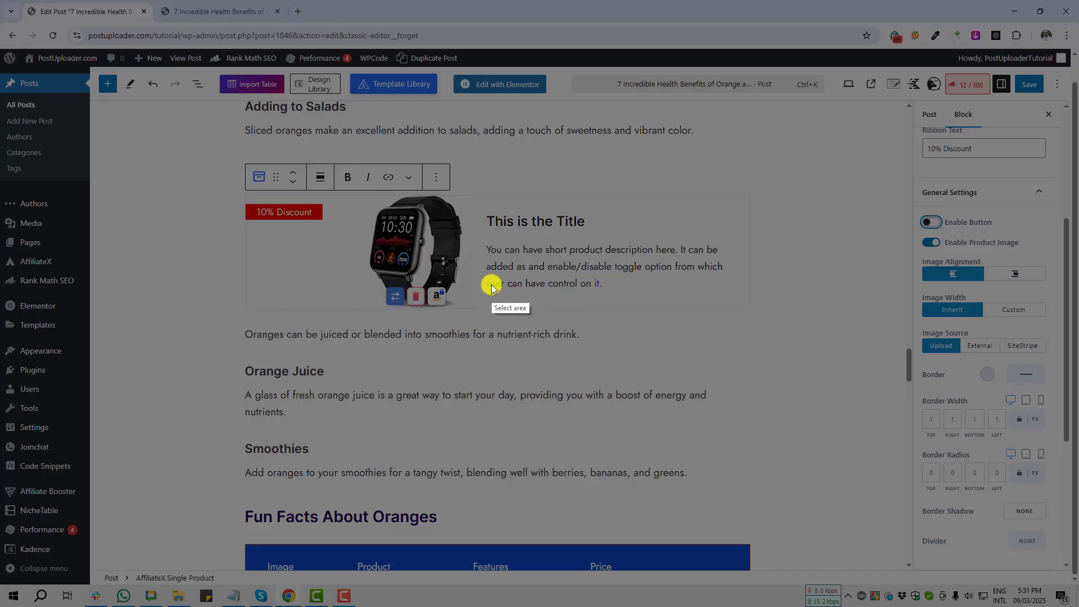
drag(491, 284, 625, 329)
click(616, 341)
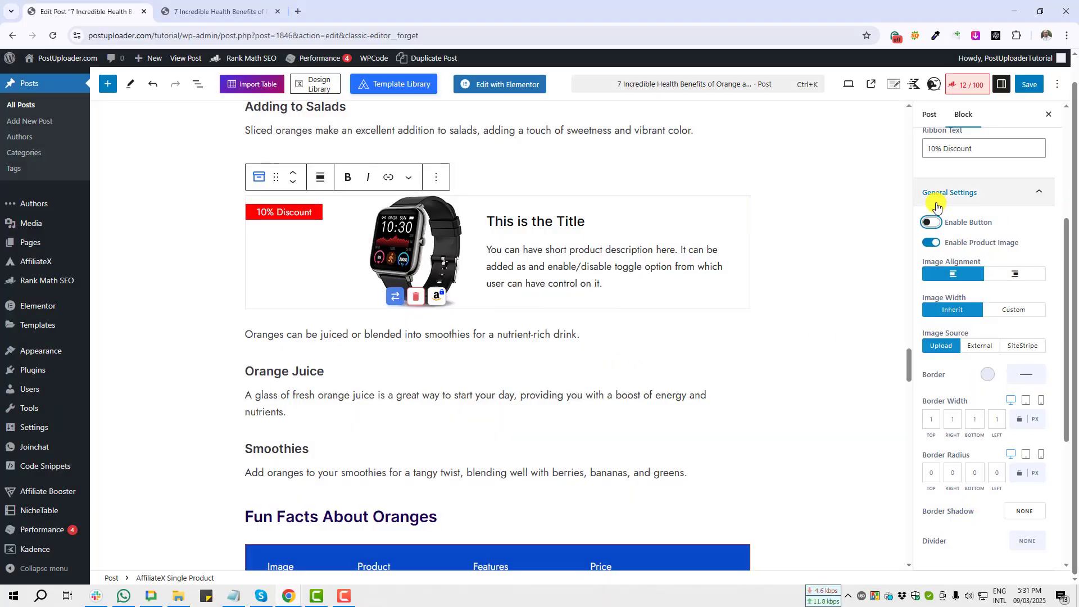
click(930, 223)
Outline the Enable Product Image option and the block's watch image in temporary screenshot selections
key(Print)
drag(913, 231, 1025, 252)
click(1015, 265)
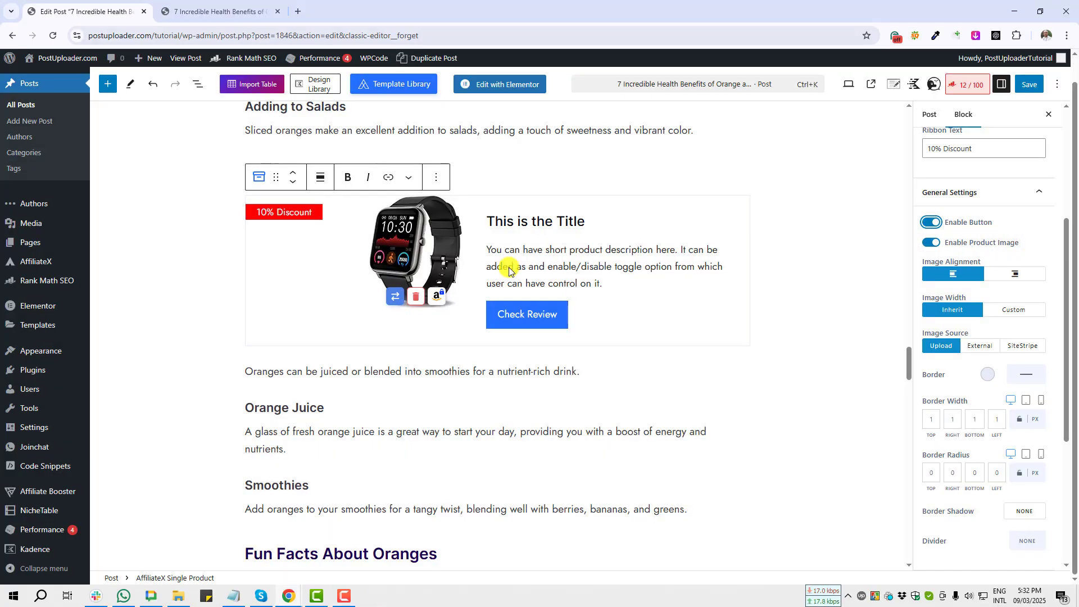
key(Print)
drag(352, 191, 474, 325)
click(466, 335)
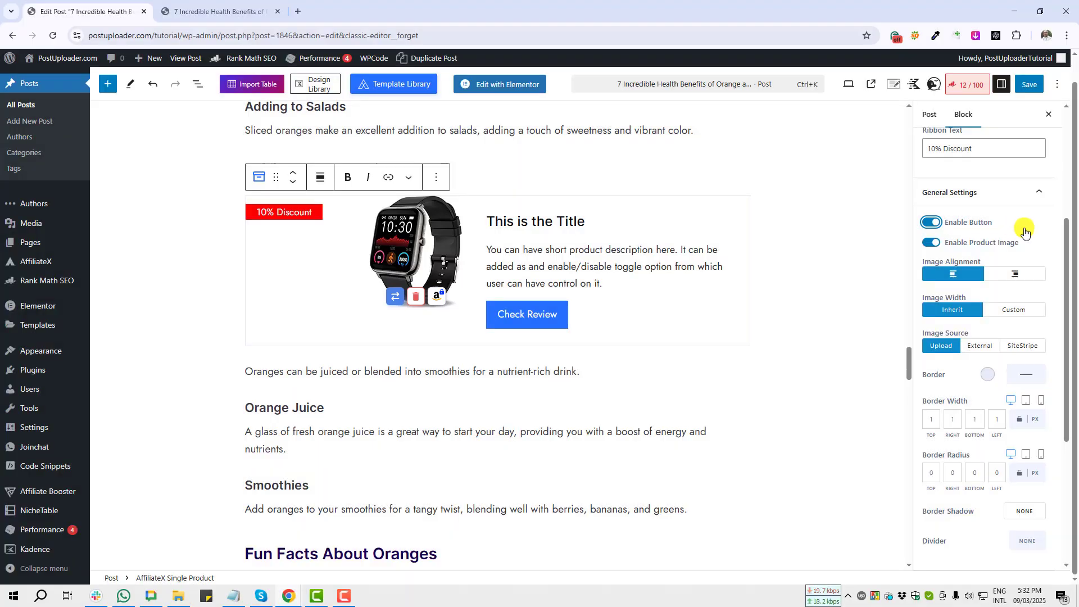
Preview the block without its product image and with right image alignment, restoring the image and left alignment
click(929, 242)
key(Print)
mouse_move(245, 226)
mouse_down()
mouse_move(255, 277)
mouse_move(311, 341)
mouse_move(299, 330)
mouse_move(297, 344)
mouse_up()
click(287, 356)
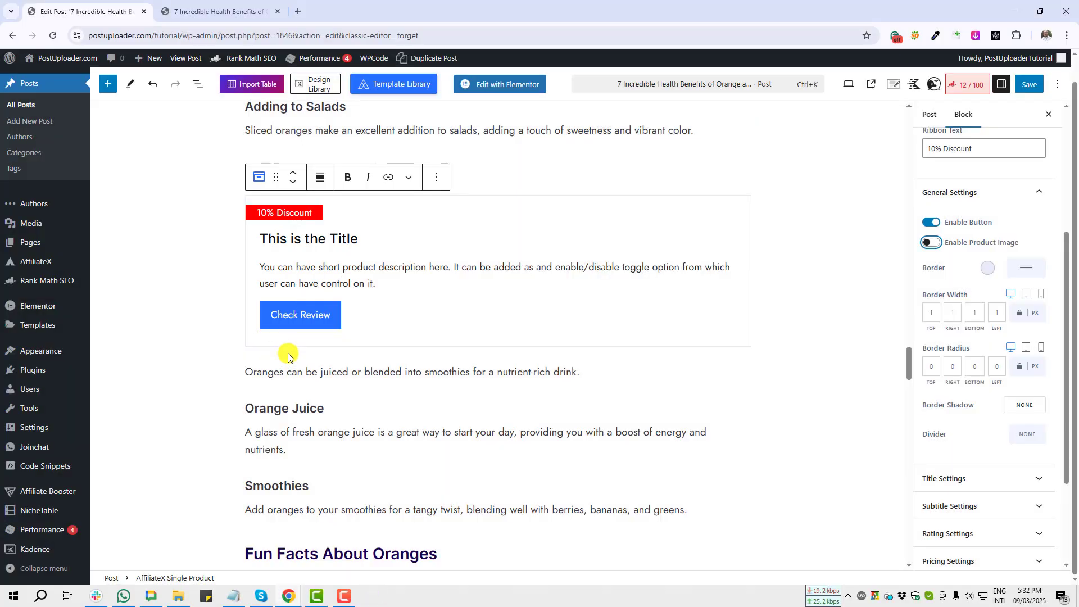
click(931, 243)
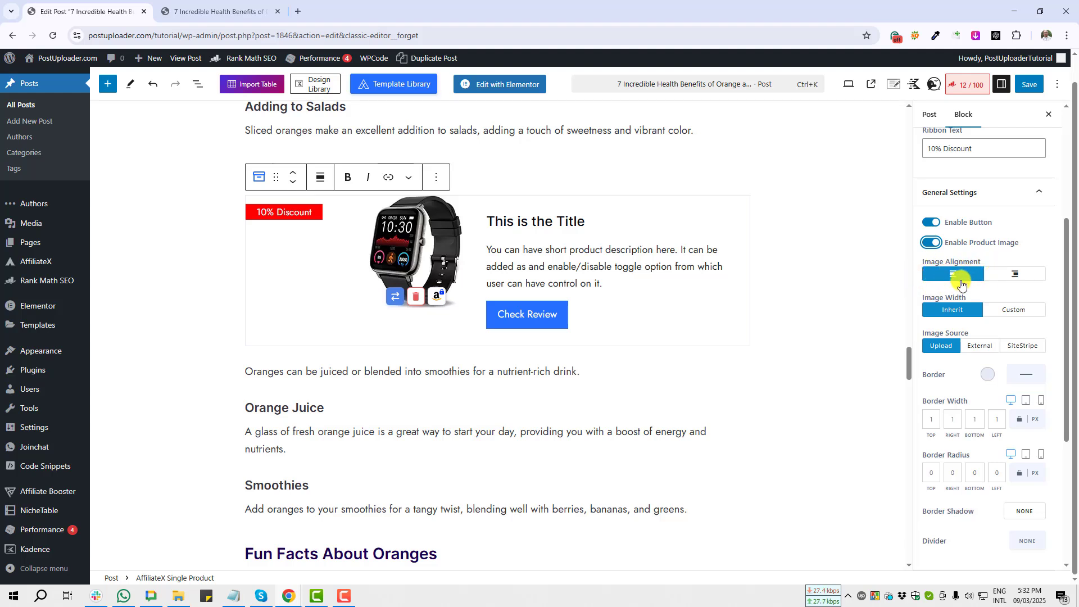
click(1014, 275)
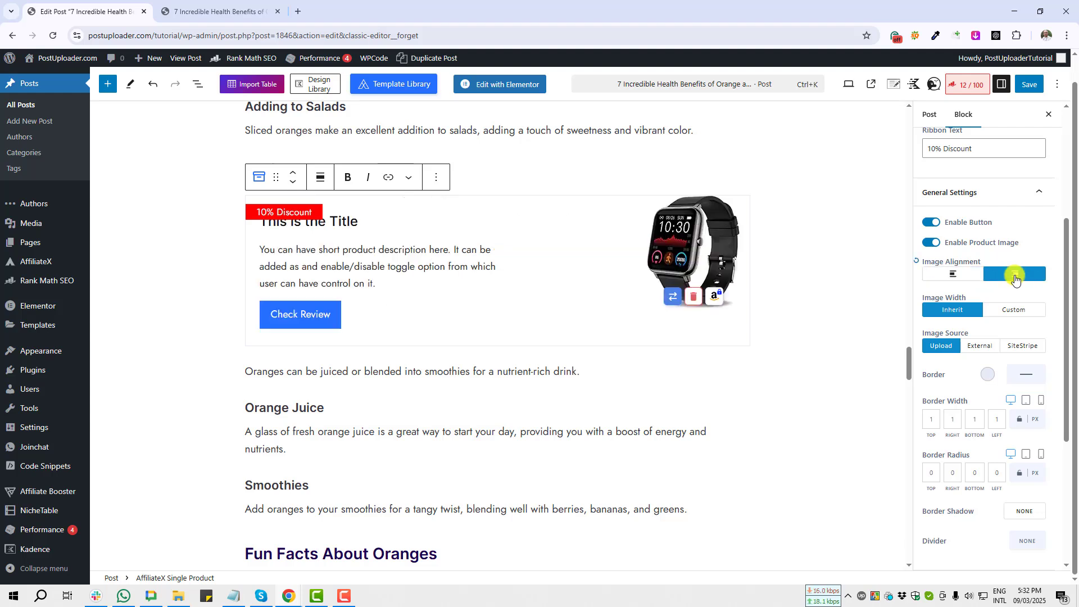
click(947, 275)
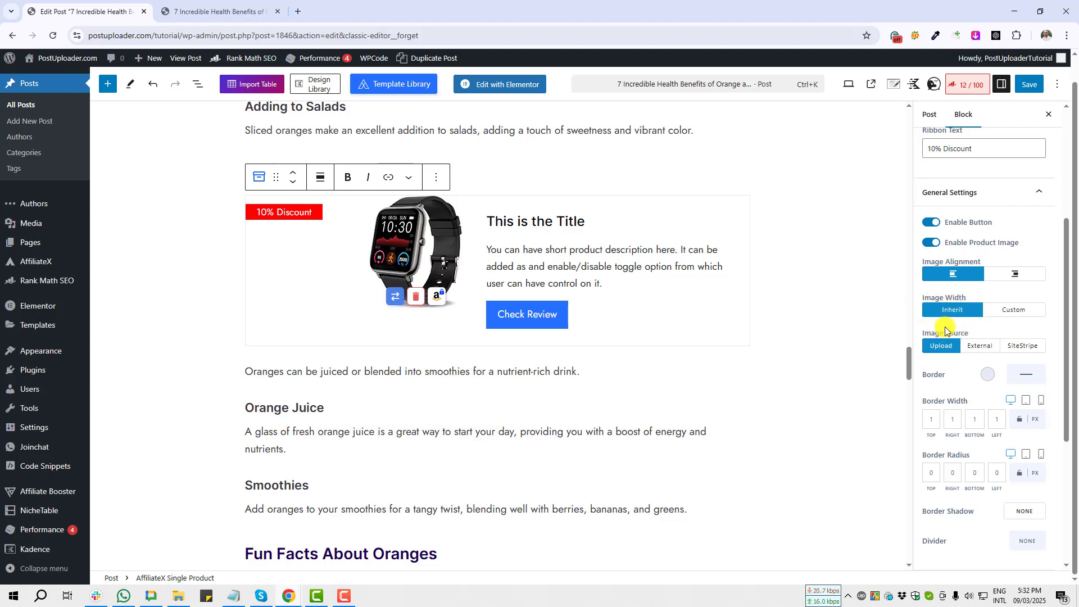
Try a custom product image width of 25% and return the image width to Inherit
click(1014, 315)
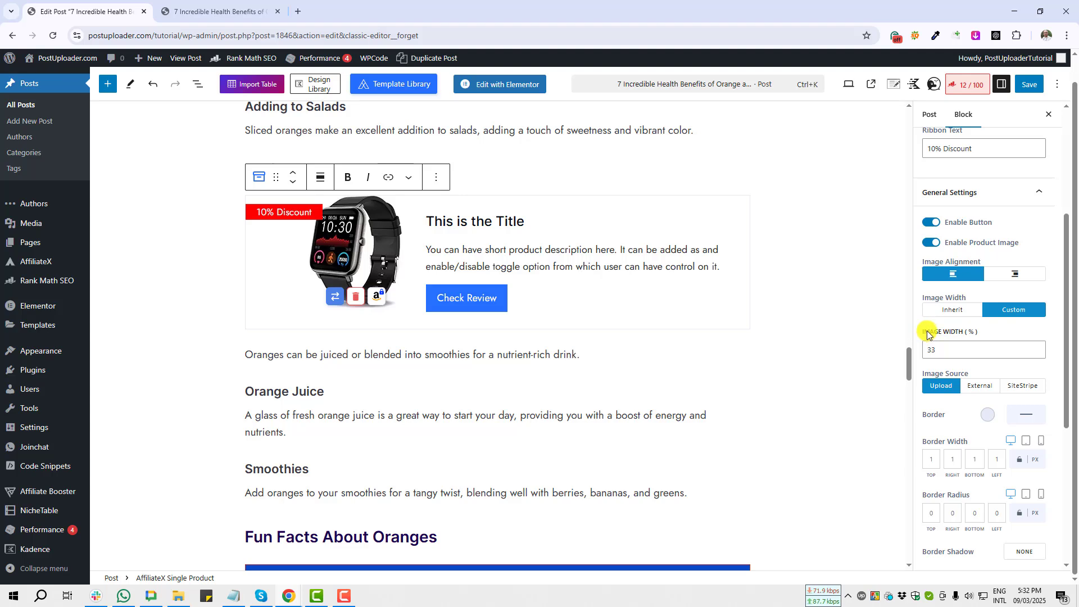
double_click(935, 352)
key(BackSpace)
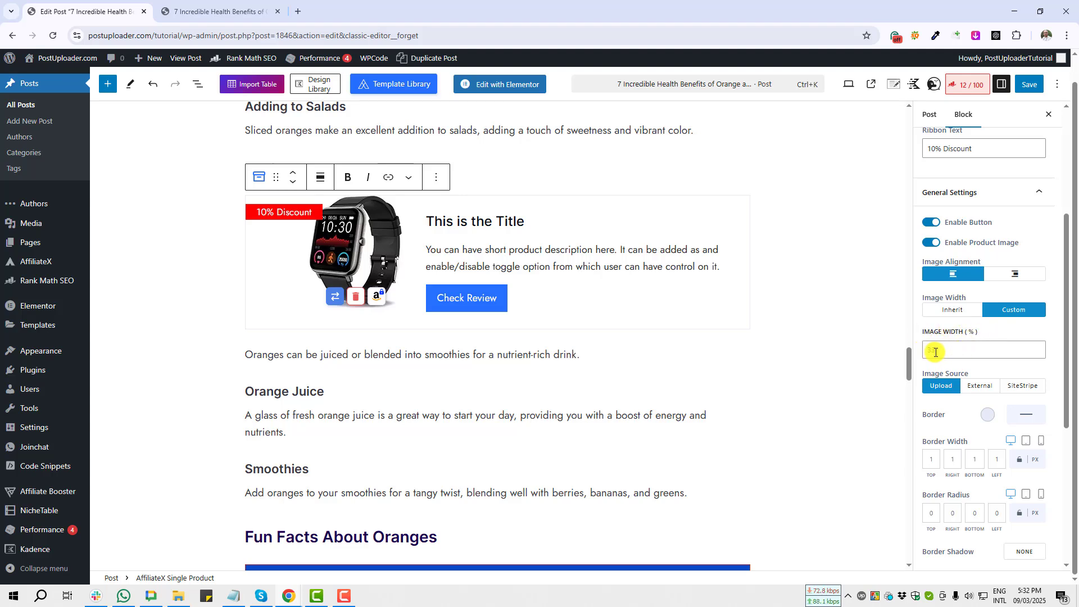
drag(951, 349, 894, 352)
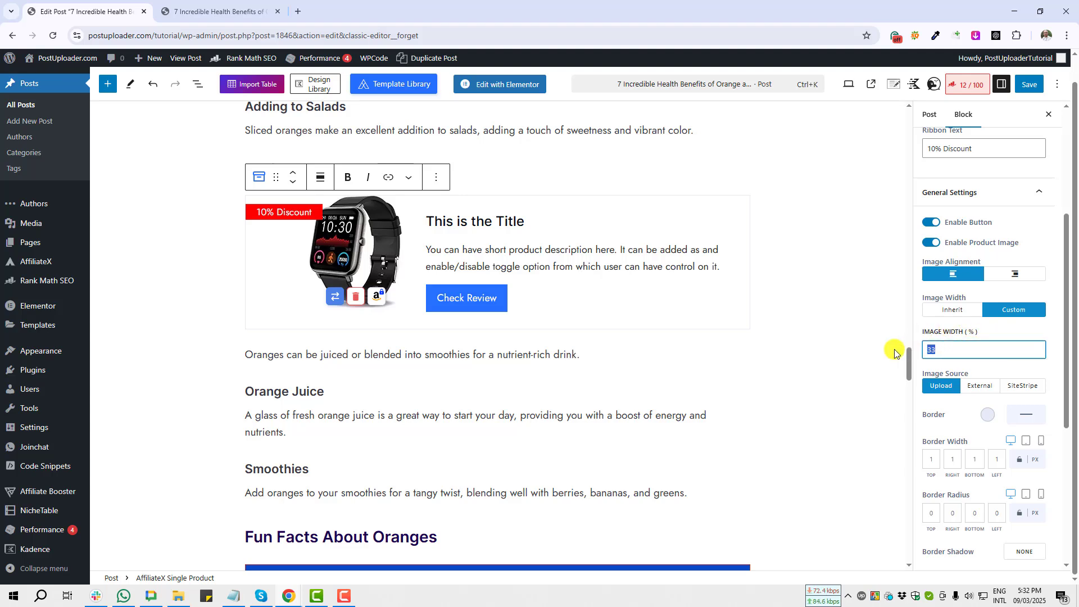
text(25)
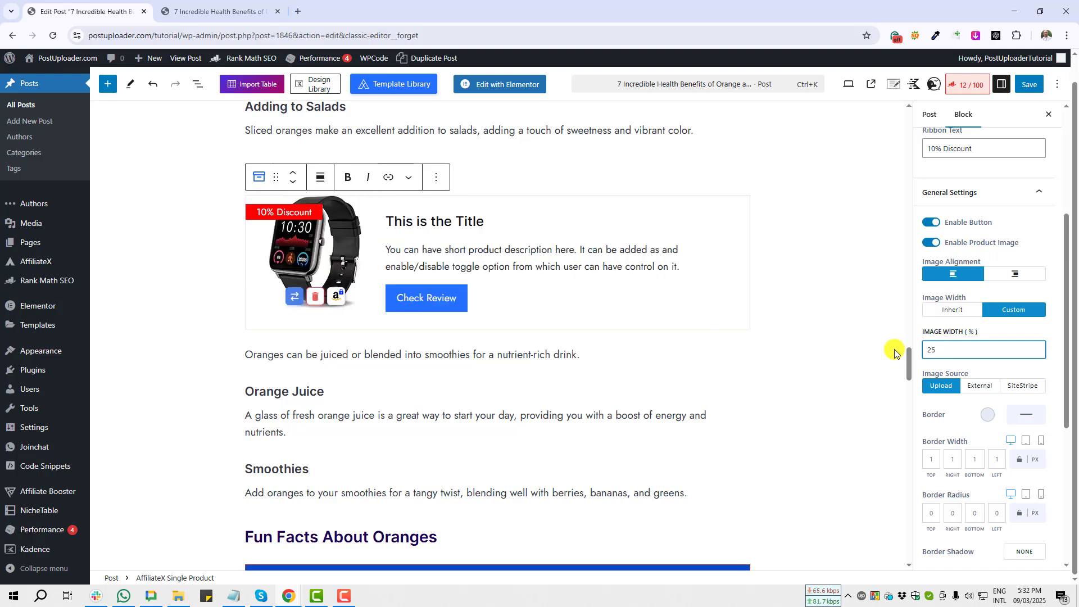
click(155, 418)
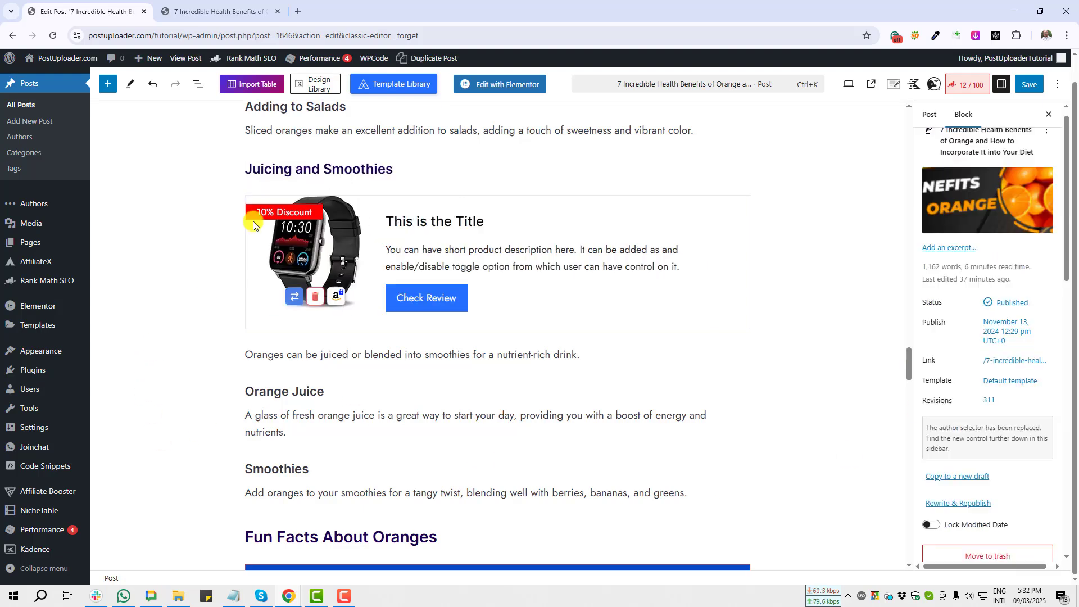
click(288, 237)
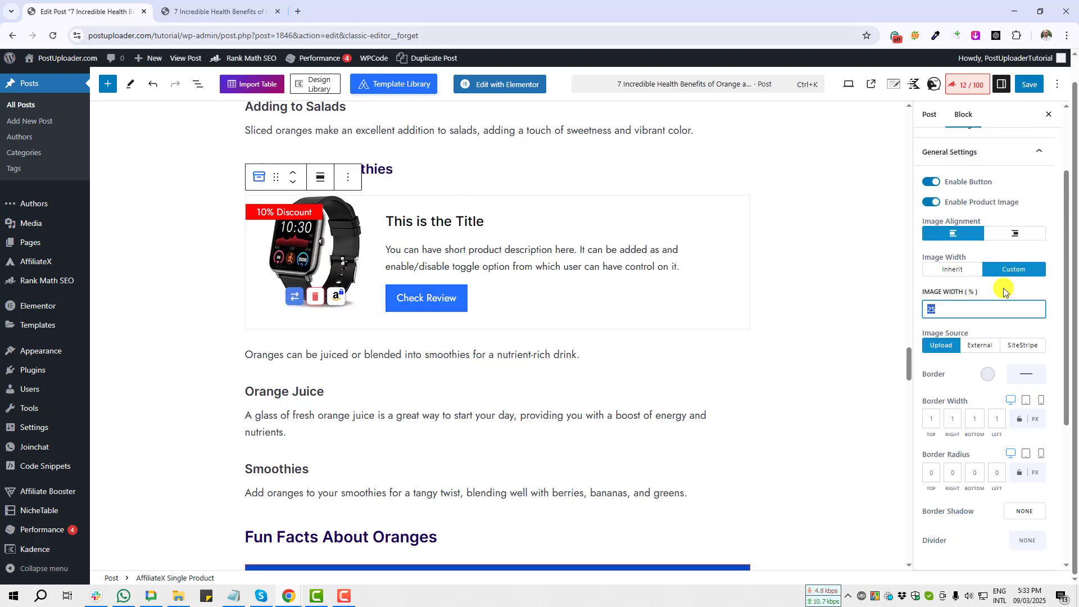
click(954, 270)
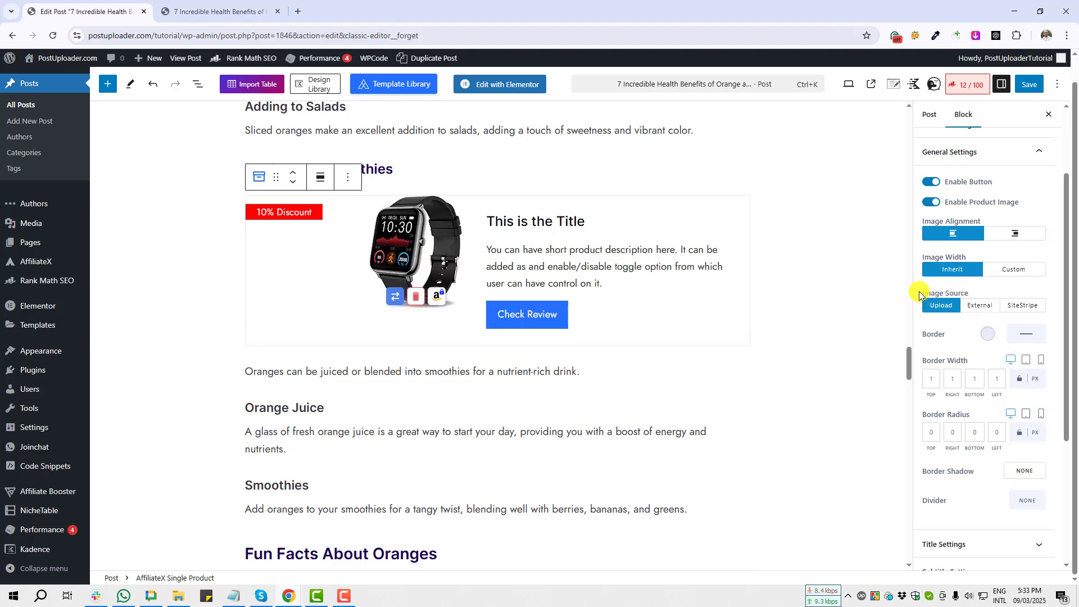
Switch the image source to External, select the empty image link field and outline the watch image in a screenshot selection
click(982, 306)
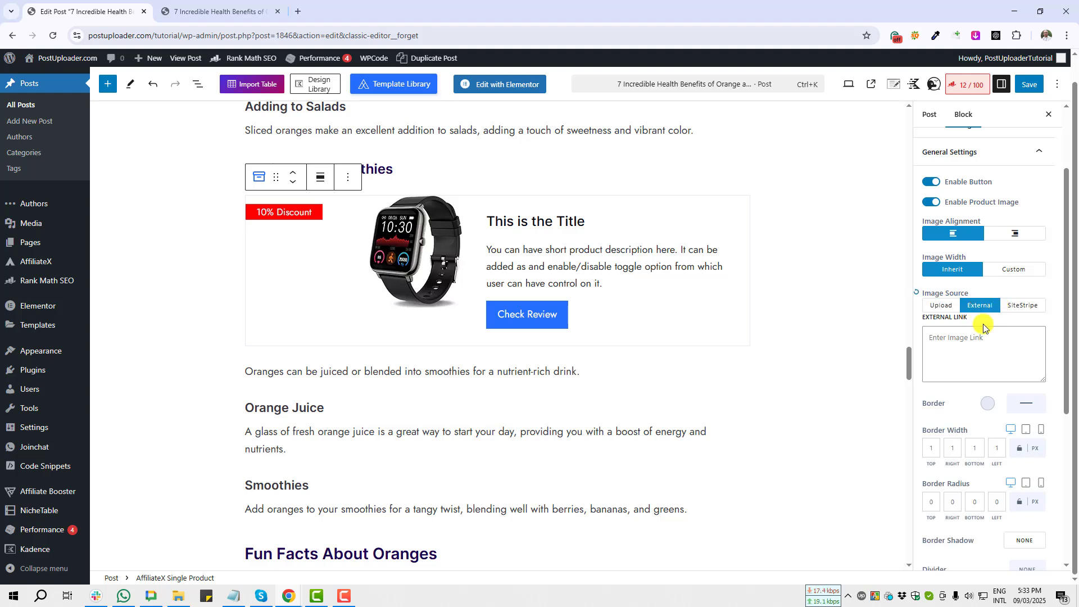
click(950, 344)
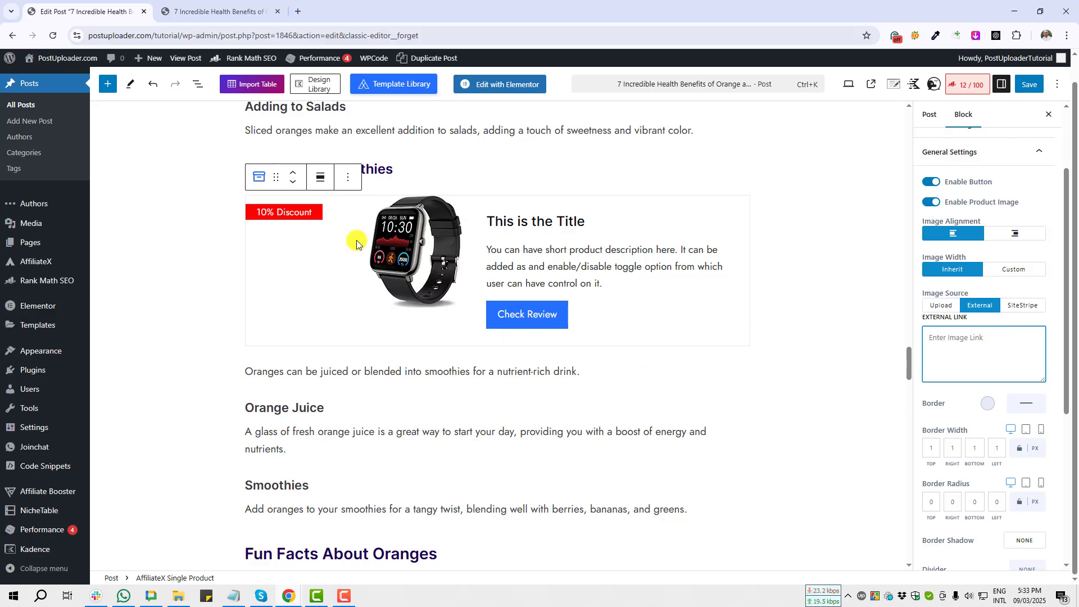
key(Print)
drag(359, 186, 467, 331)
click(457, 342)
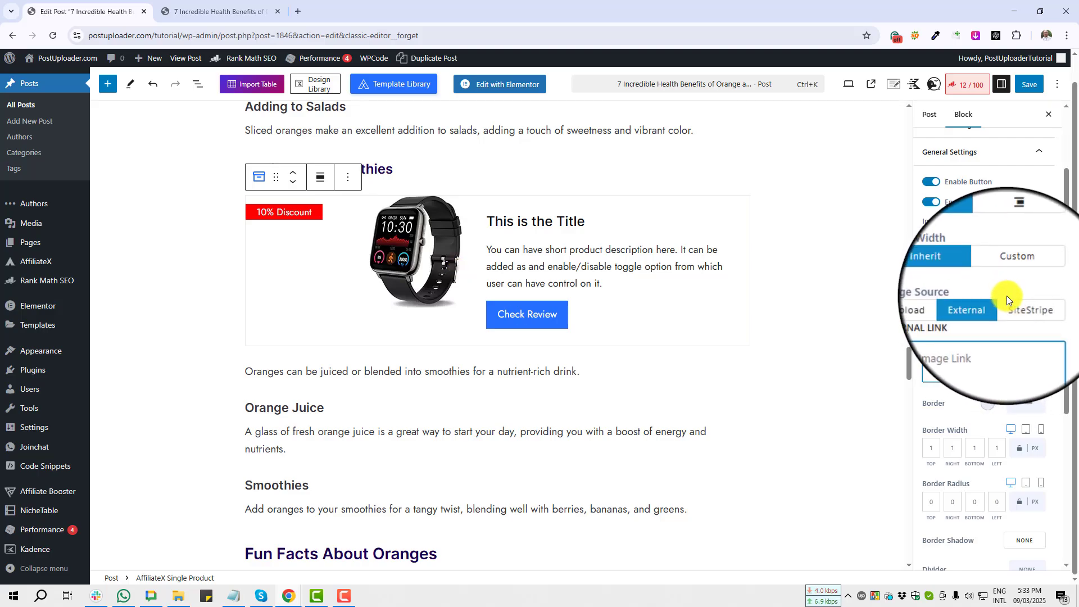
Preview the SiteStripe image source, outlining its option and the watch image in screenshot selections, and return the source to Upload
key(Print)
drag(1002, 294, 1047, 323)
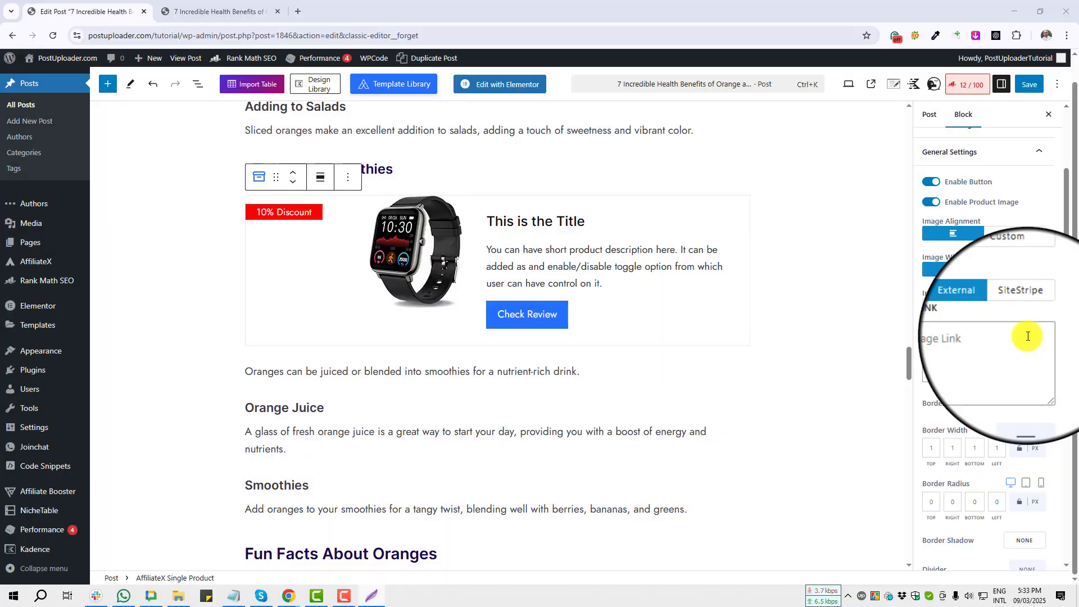
click(1022, 305)
click(951, 338)
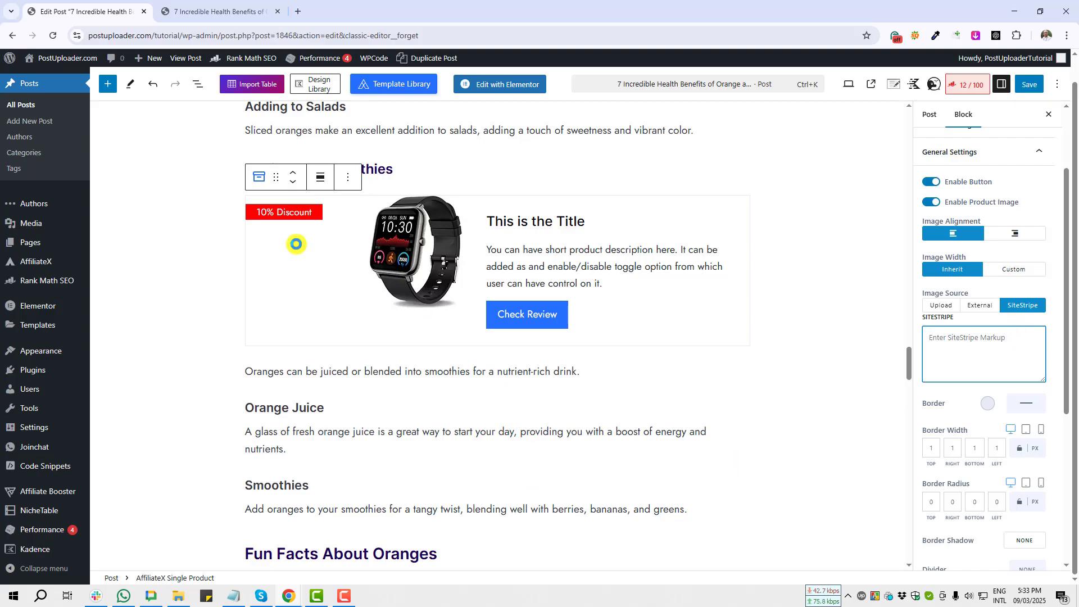
key(Print)
drag(314, 201, 487, 345)
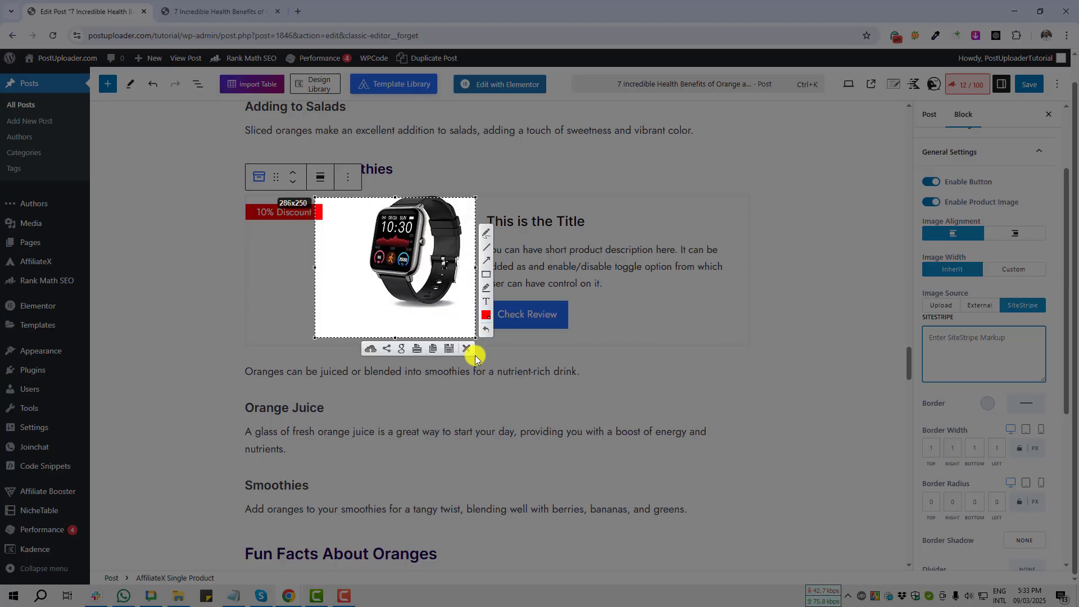
click(474, 354)
click(937, 308)
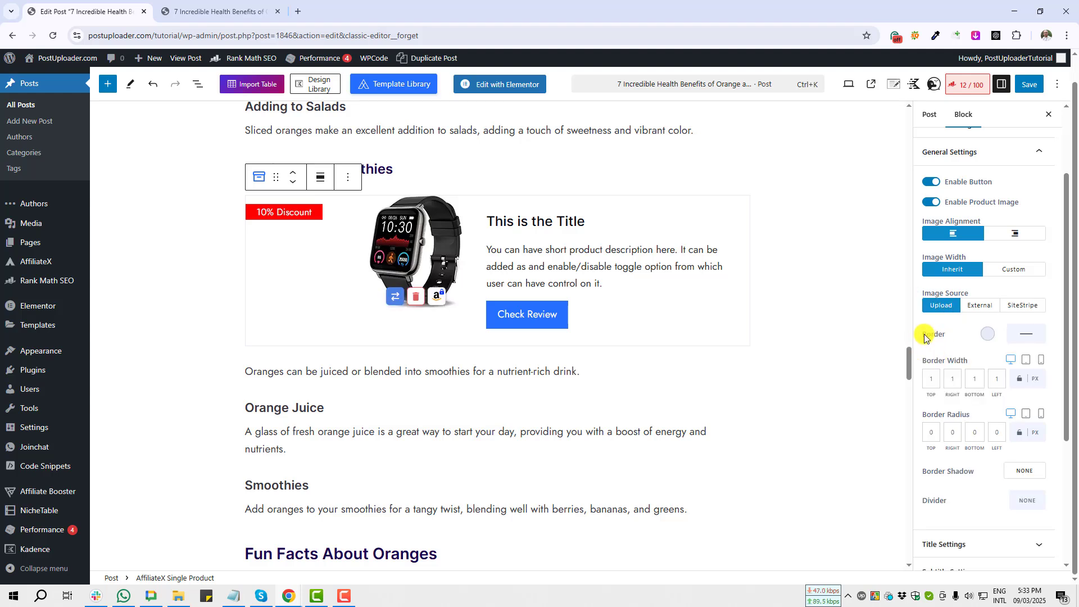
Highlight the Border label and outline the edge of the product block in a temporary screenshot selection
double_click(927, 334)
key(Print)
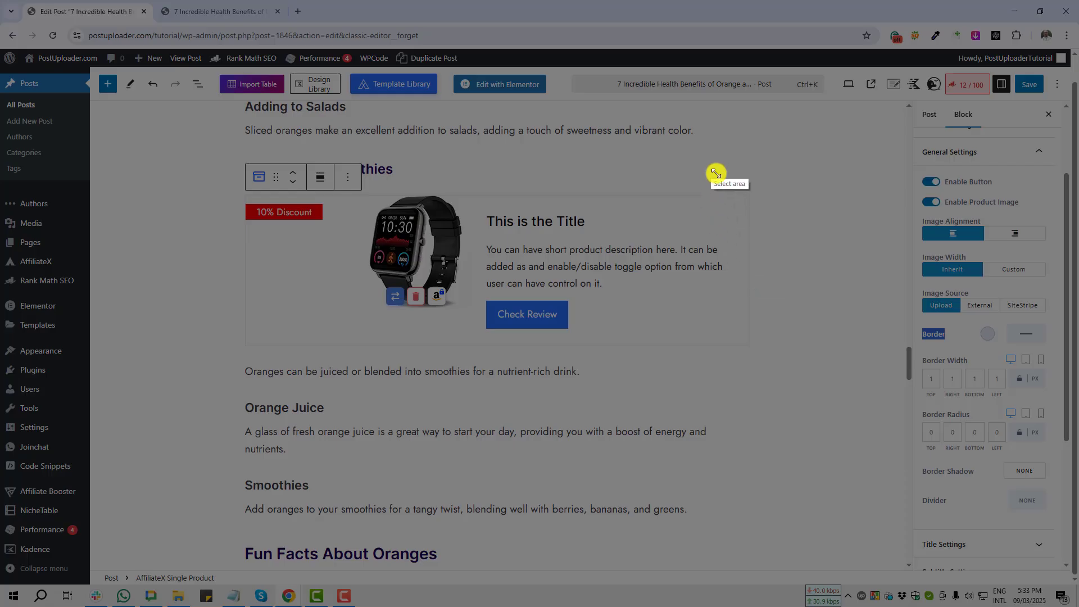
drag(711, 162, 784, 271)
click(780, 284)
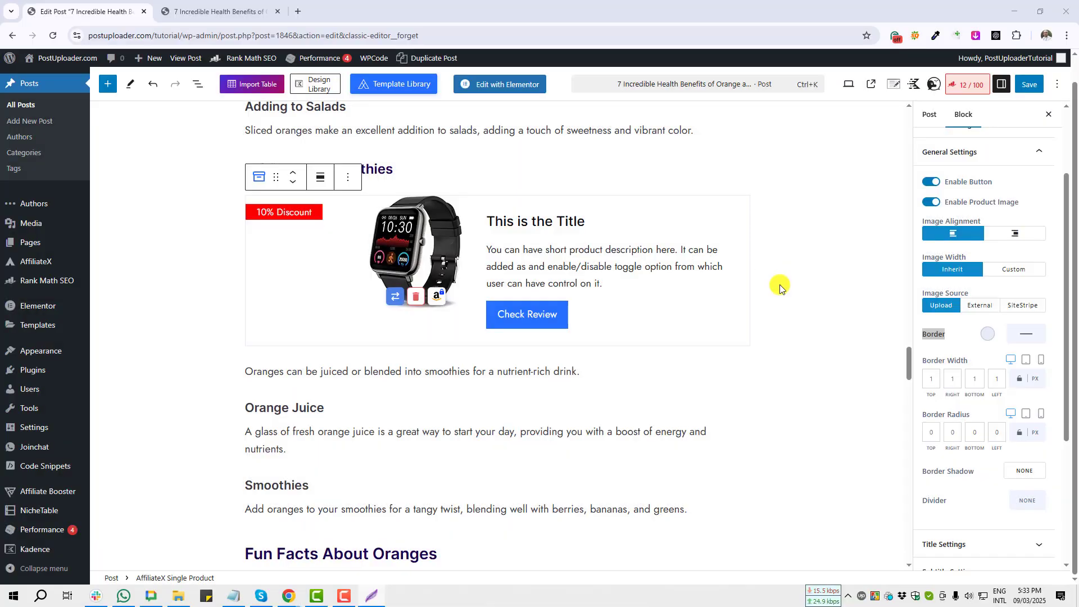
Set the product block's border color to dark blue #0B398E and outline the border in a screenshot selection
click(986, 335)
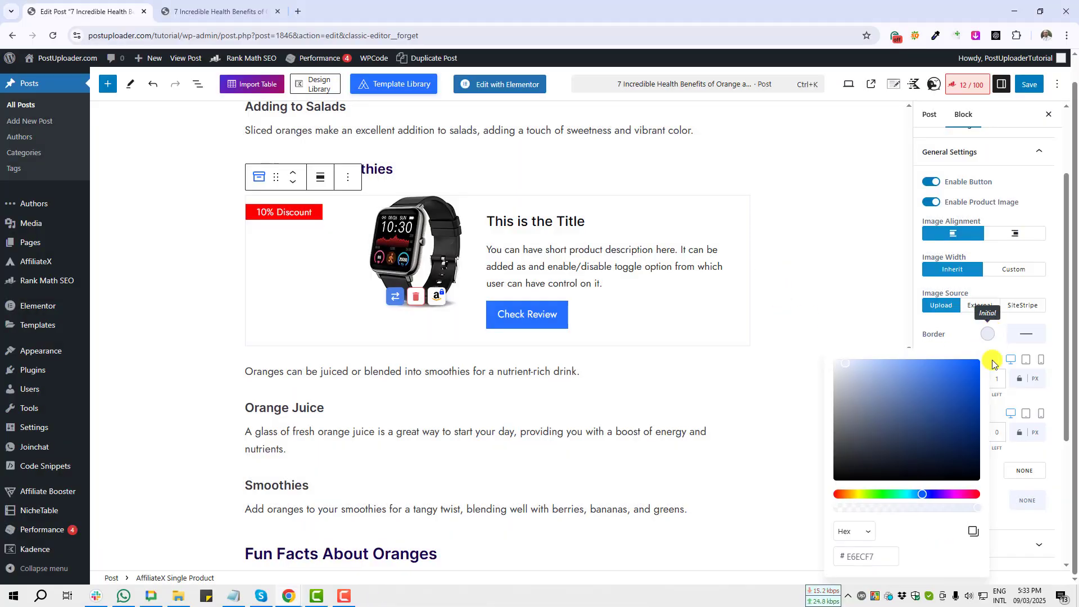
click(966, 415)
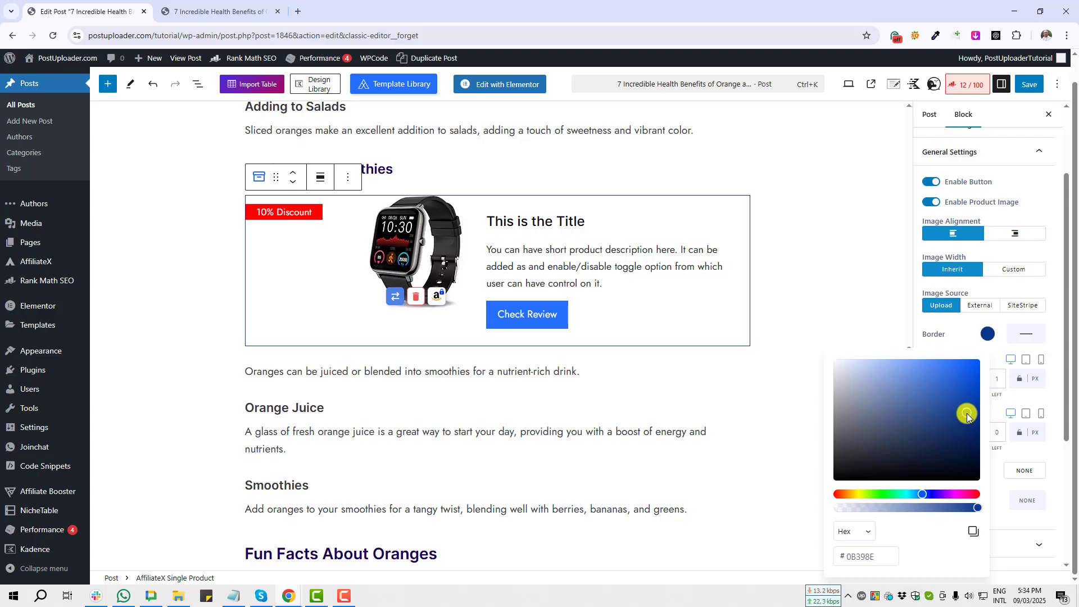
key(Print)
drag(723, 167, 771, 390)
click(764, 402)
Preview dashed and dotted border styles on the product block and return the border to a solid line
click(1033, 337)
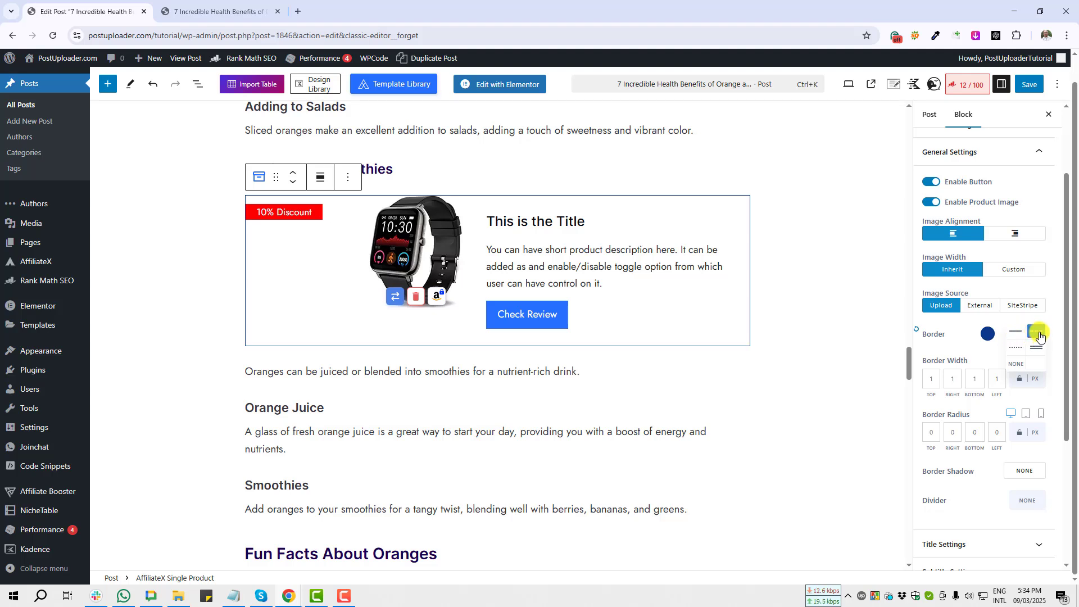
click(1037, 333)
click(1037, 332)
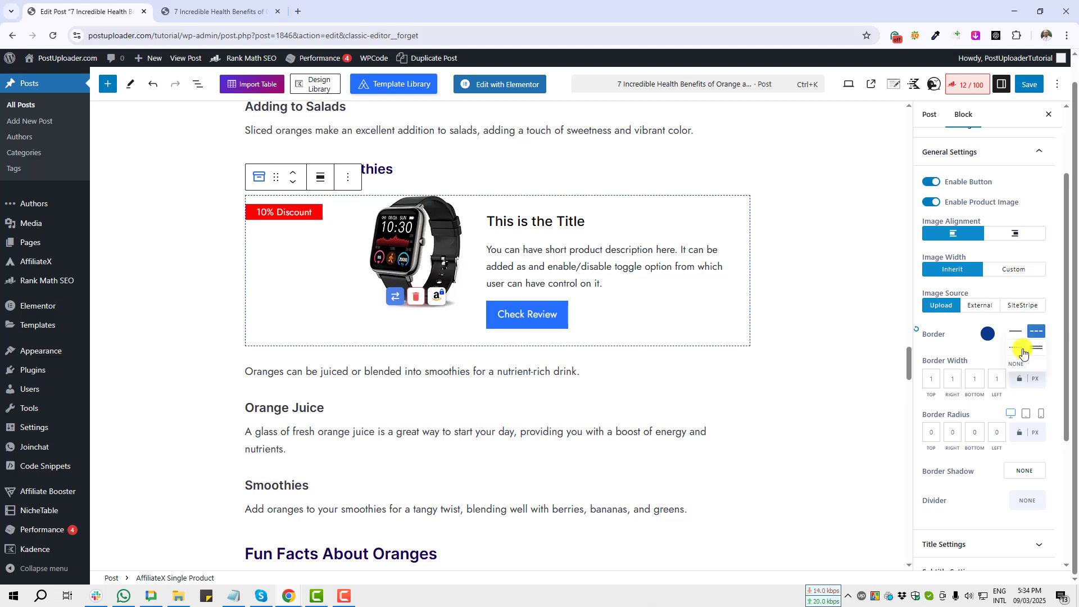
click(1011, 349)
key(Print)
drag(708, 171, 826, 334)
key(Escape)
click(1023, 342)
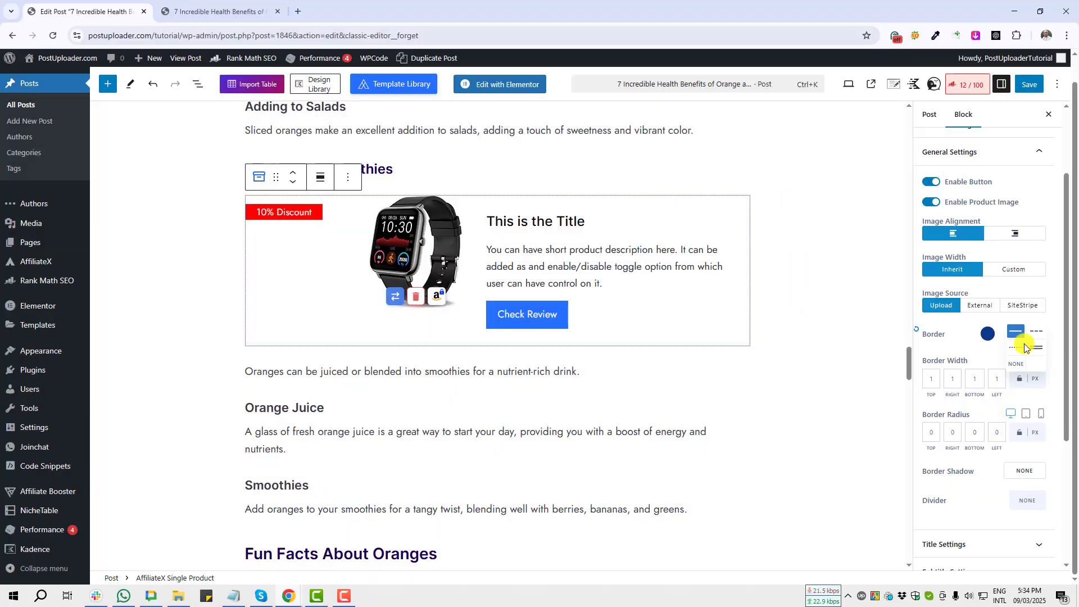
click(1017, 336)
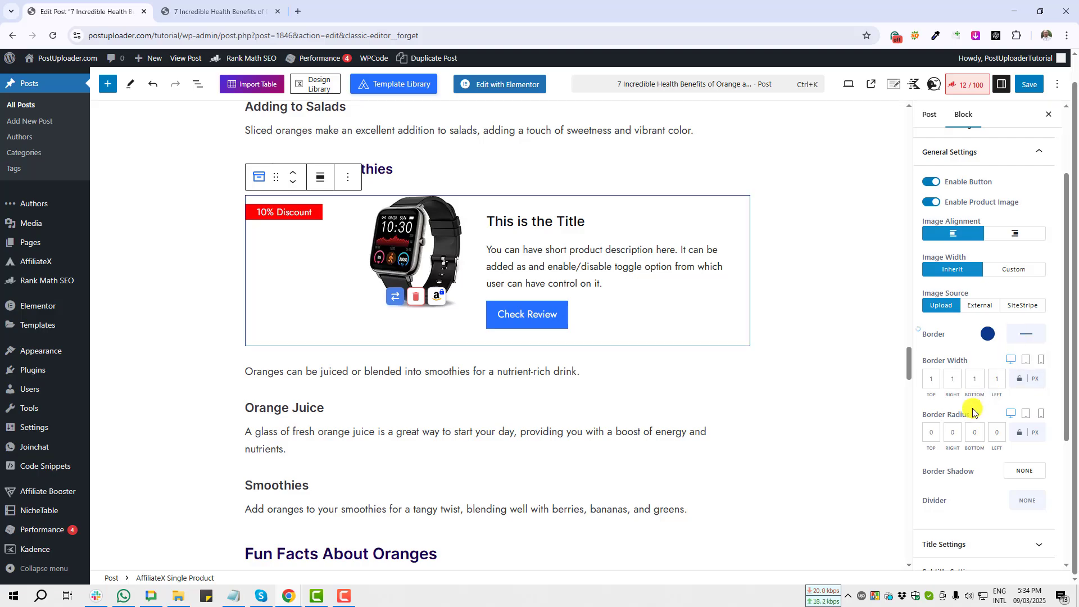
Outline the Border Width settings in a temporary screenshot selection
key(Print)
drag(922, 348, 1015, 405)
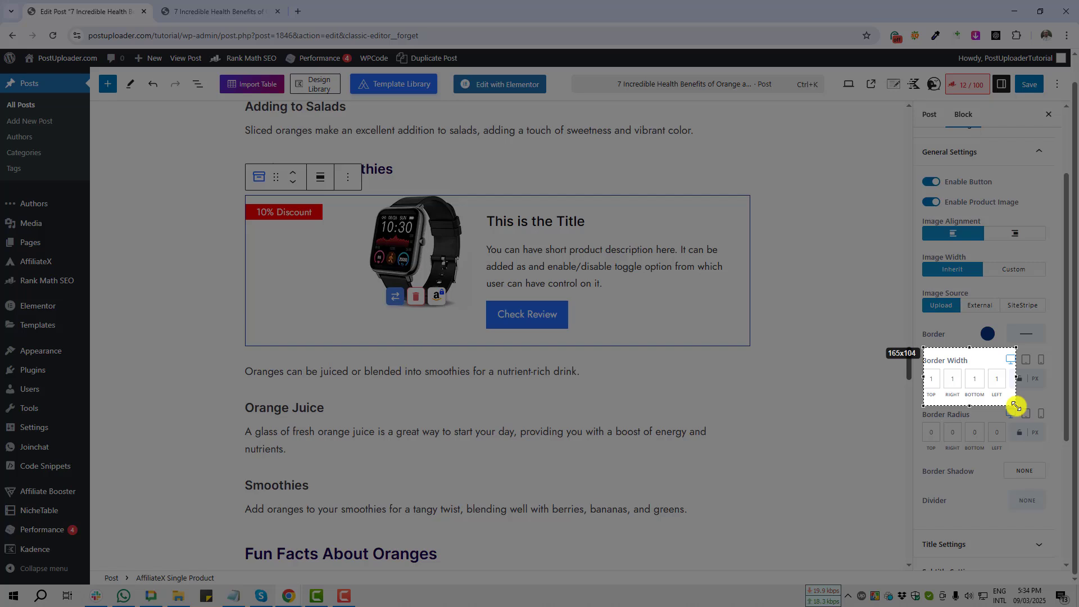
drag(1015, 405, 1015, 405)
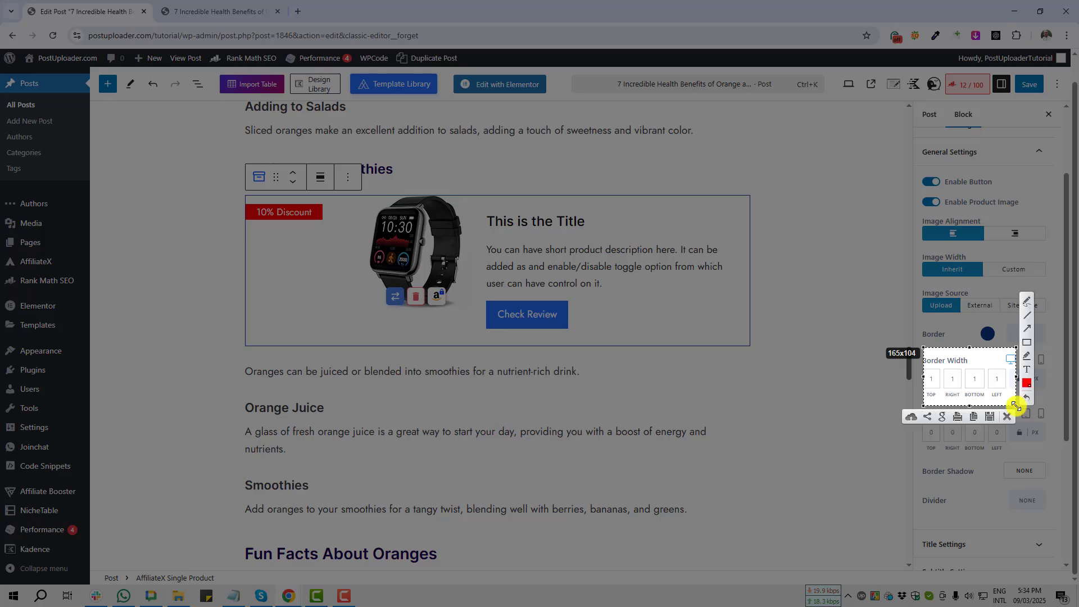
click(1008, 416)
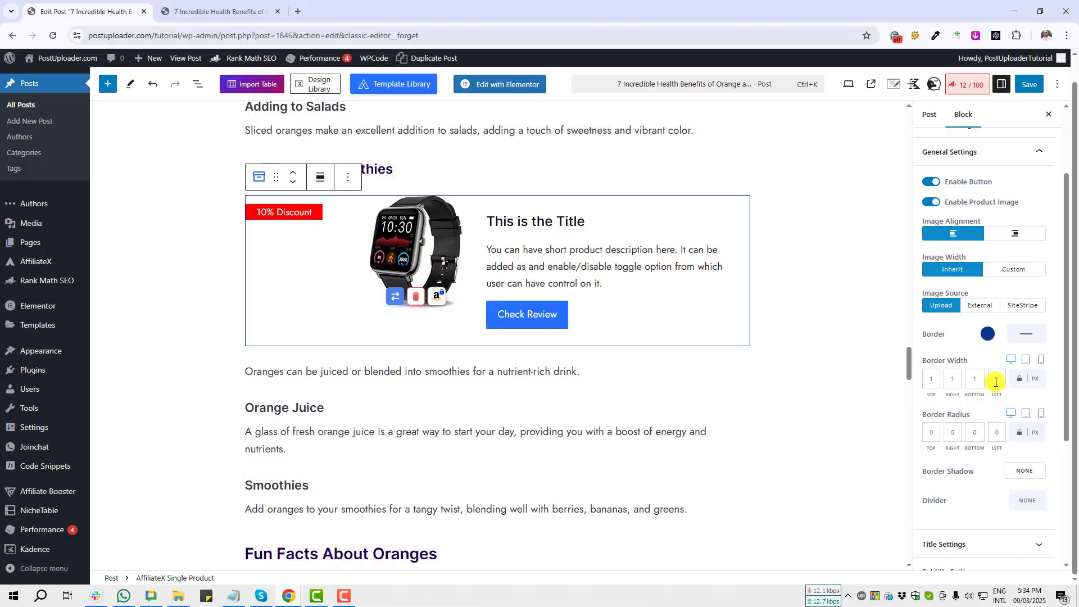
Highlight the Border Radius label and outline the whole product block in a temporary screenshot selection
click(974, 378)
scroll(998, 395, down, 2)
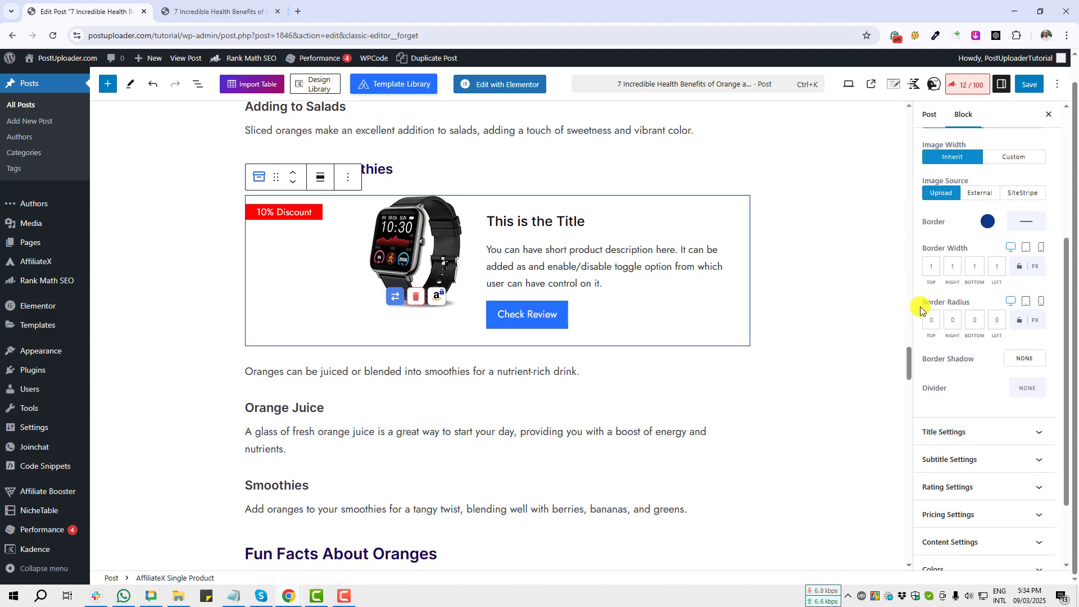
drag(932, 304, 970, 301)
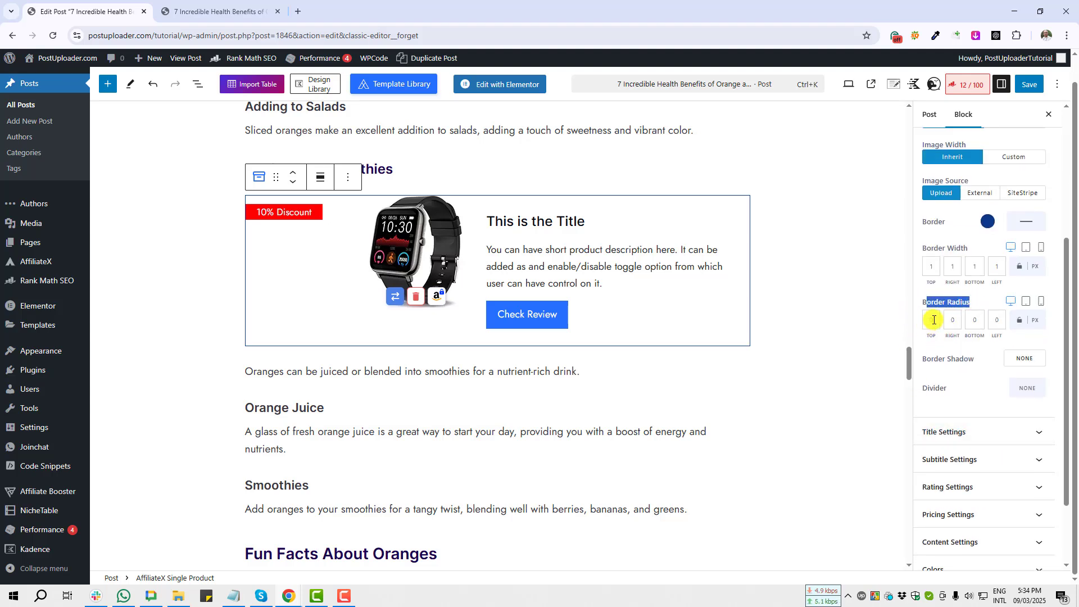
key(Print)
drag(218, 181, 789, 360)
click(775, 376)
Set the product block's border radius to 10 px for all four values and outline the block in a screenshot selection
click(930, 320)
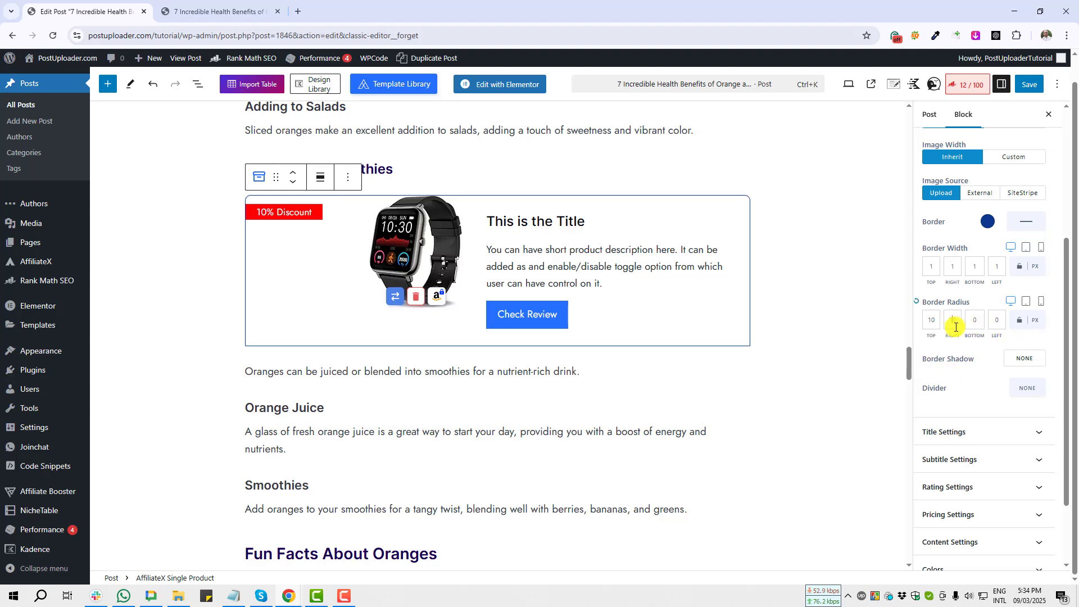
text(1010)
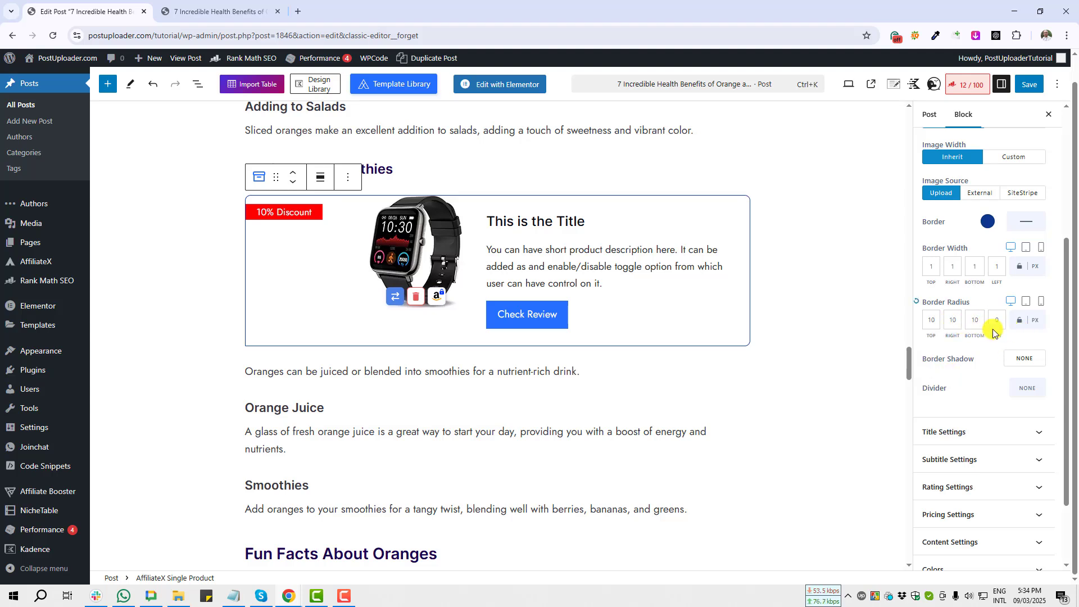
click(991, 319)
text(10)
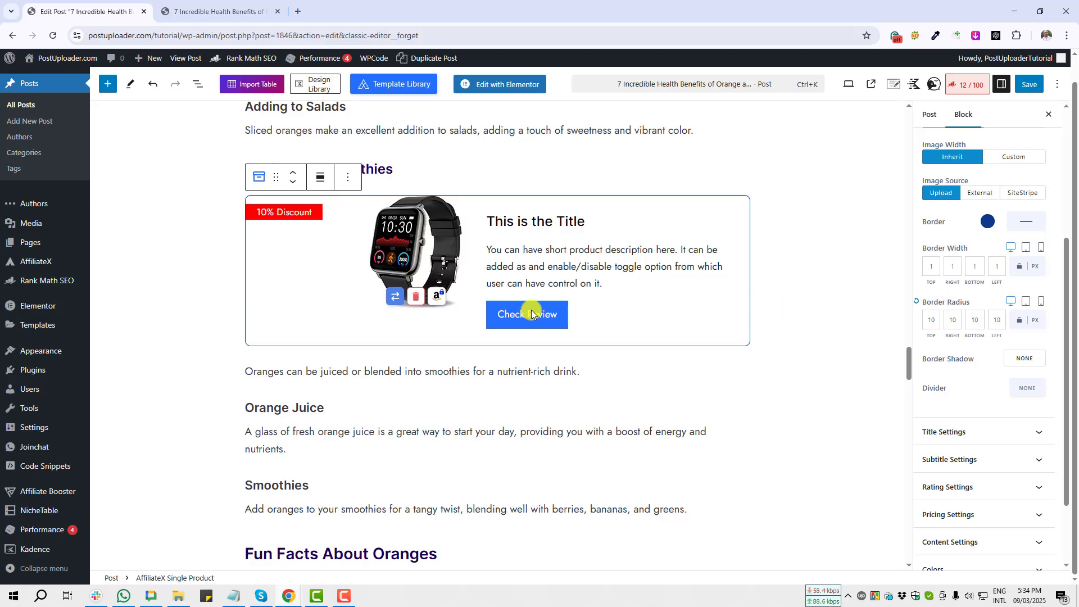
key(Print)
drag(214, 186, 818, 360)
click(811, 371)
Outline the Border Shadow setting in a screenshot selection and enable the shadow for the product block
key(Print)
drag(1004, 341, 1060, 368)
click(1043, 387)
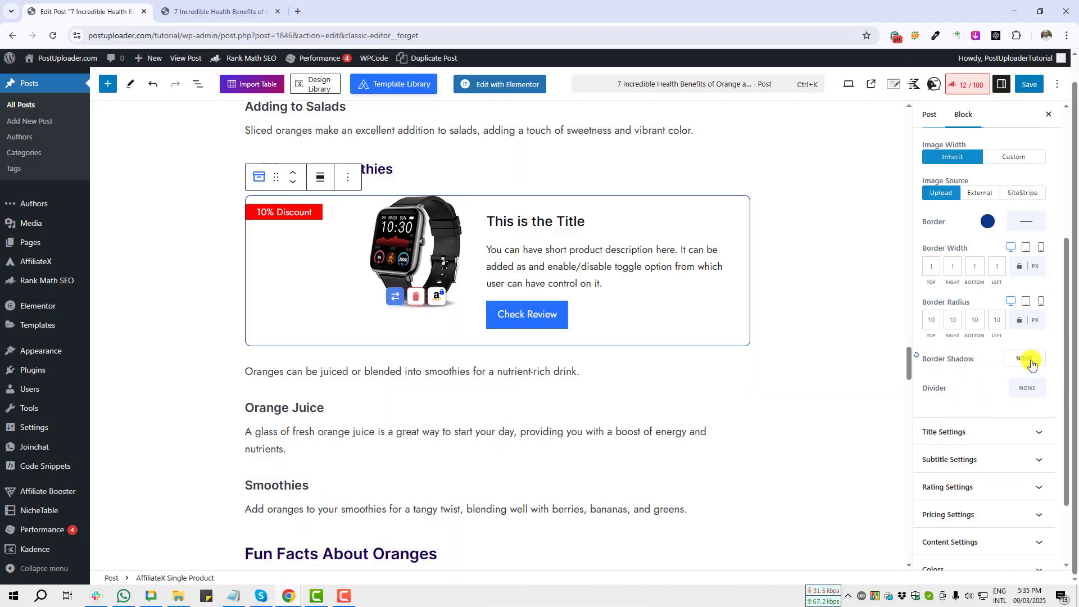
click(1031, 363)
click(1005, 391)
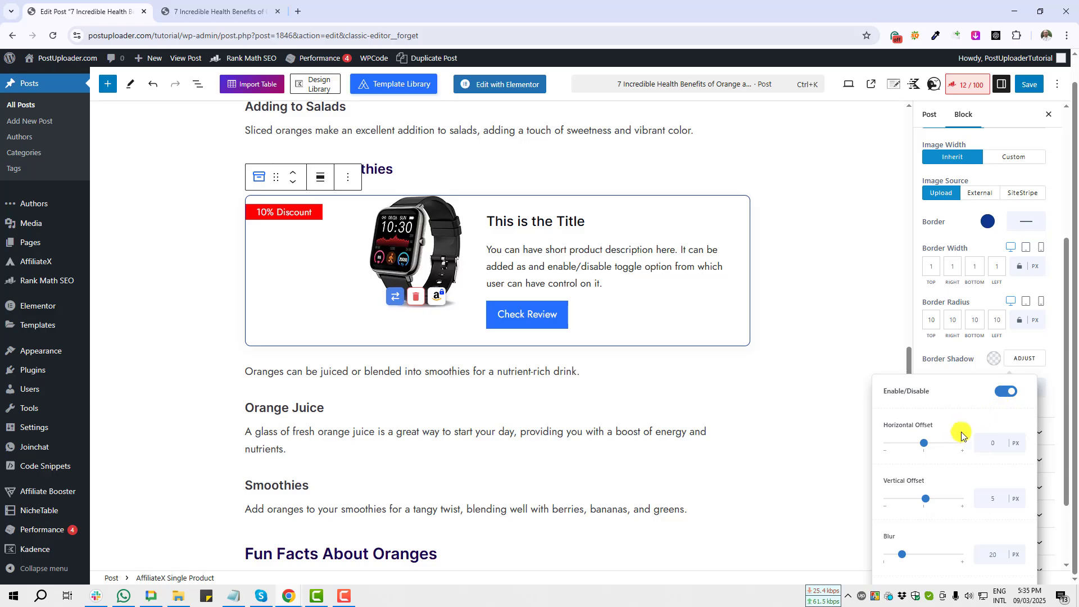
Outline the shadow's offset and blur settings, then the product block's lower edge, in temporary screenshot selections
key(Print)
drag(878, 398, 1036, 576)
click(1032, 588)
key(Print)
drag(603, 336, 760, 365)
drag(759, 365, 760, 365)
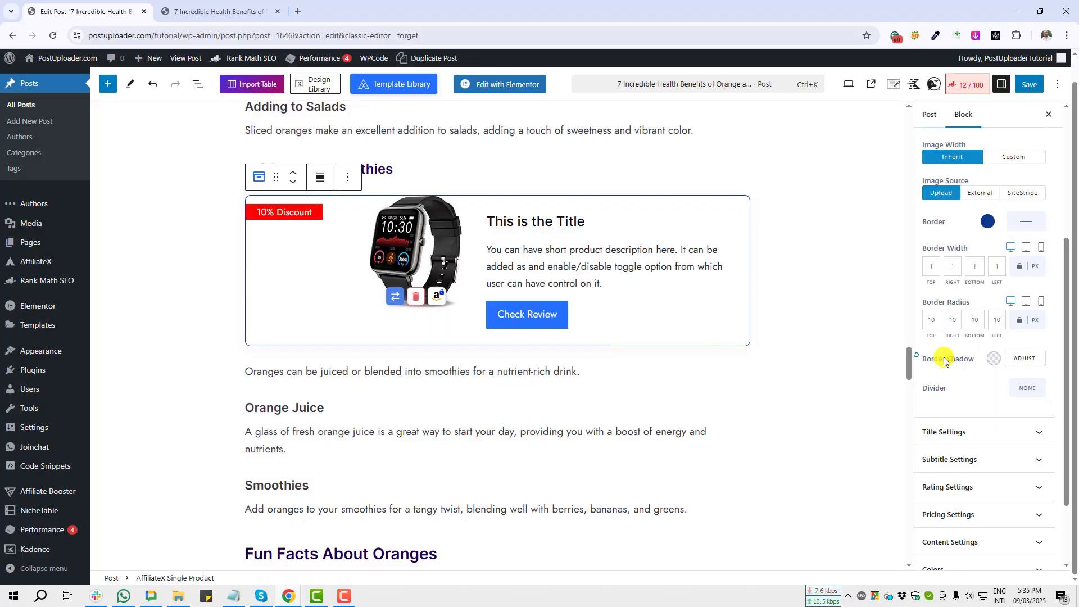
Add a solid-line divider to the product block and outline the area under the title in a screenshot selection
click(1028, 389)
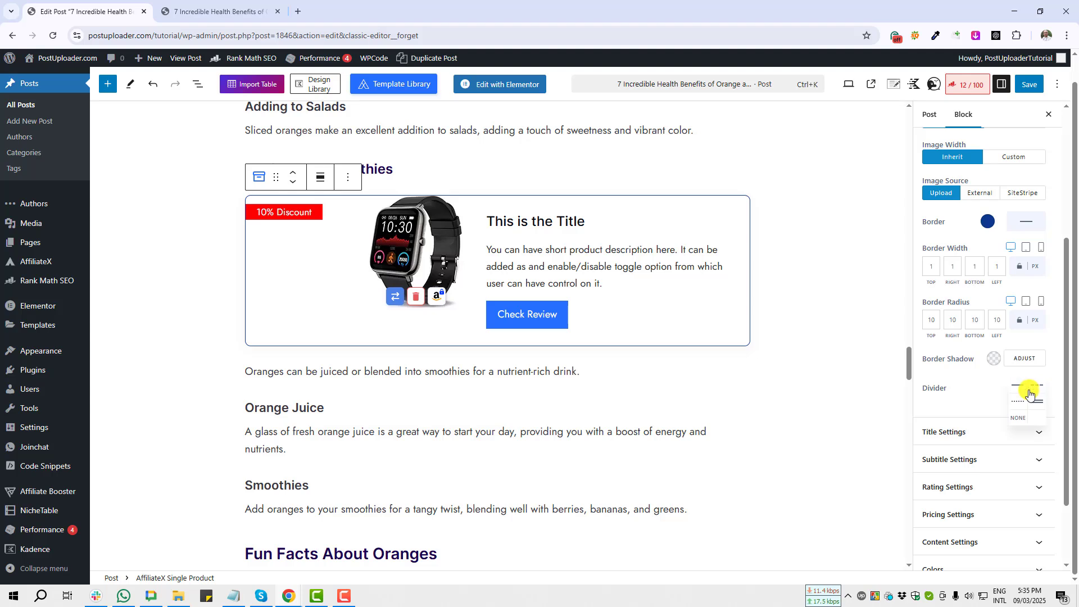
click(1024, 391)
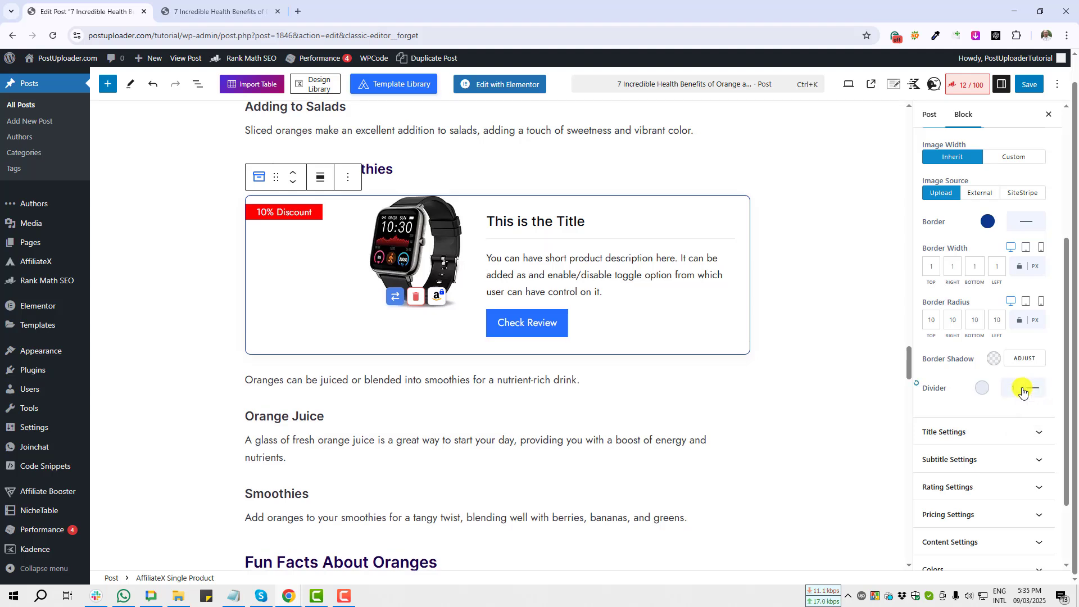
key(Print)
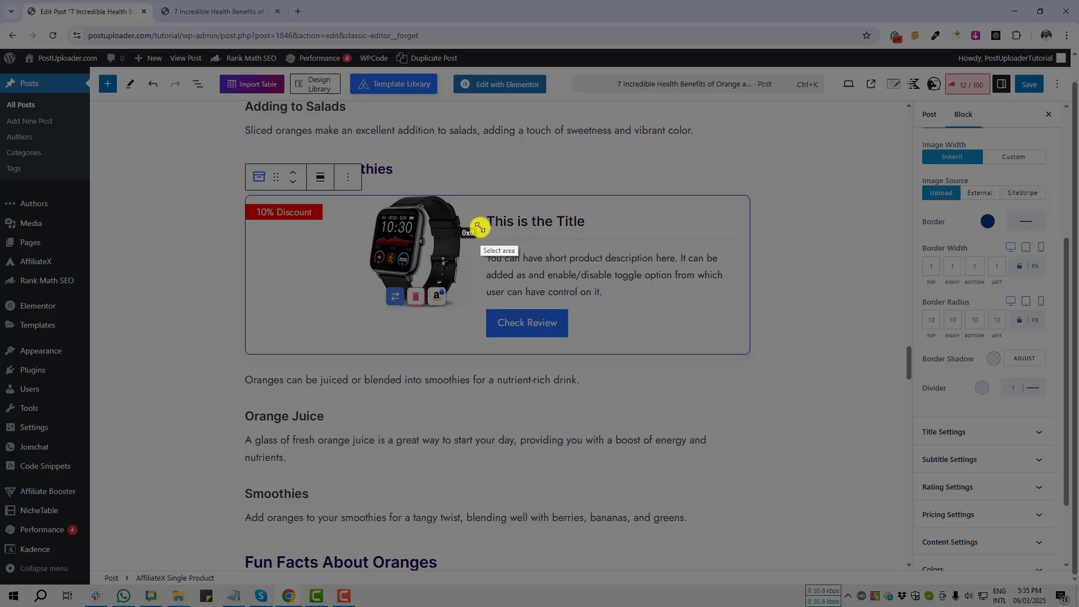
drag(479, 226, 736, 200)
click(730, 231)
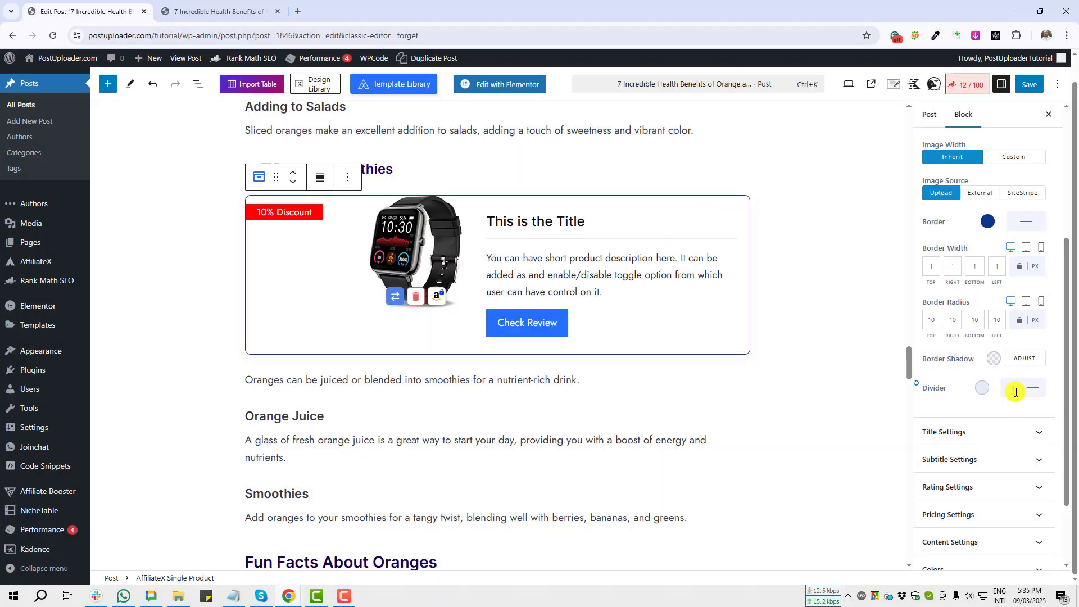
Set the divider's thickness to 4 and its color to blue #1E0AF5
key(Up)
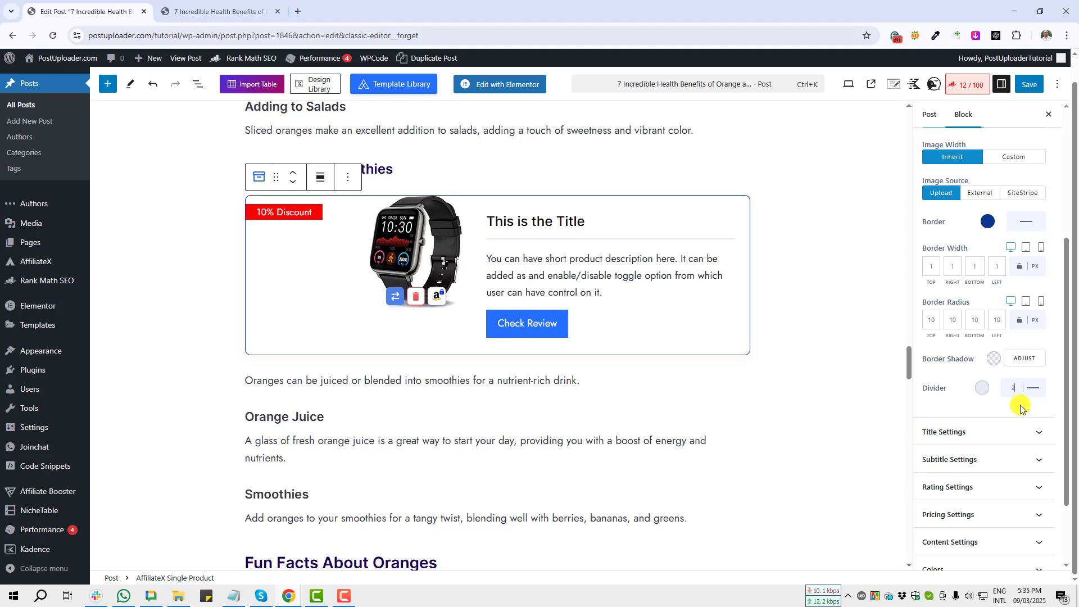
key(Up)
key(Up)
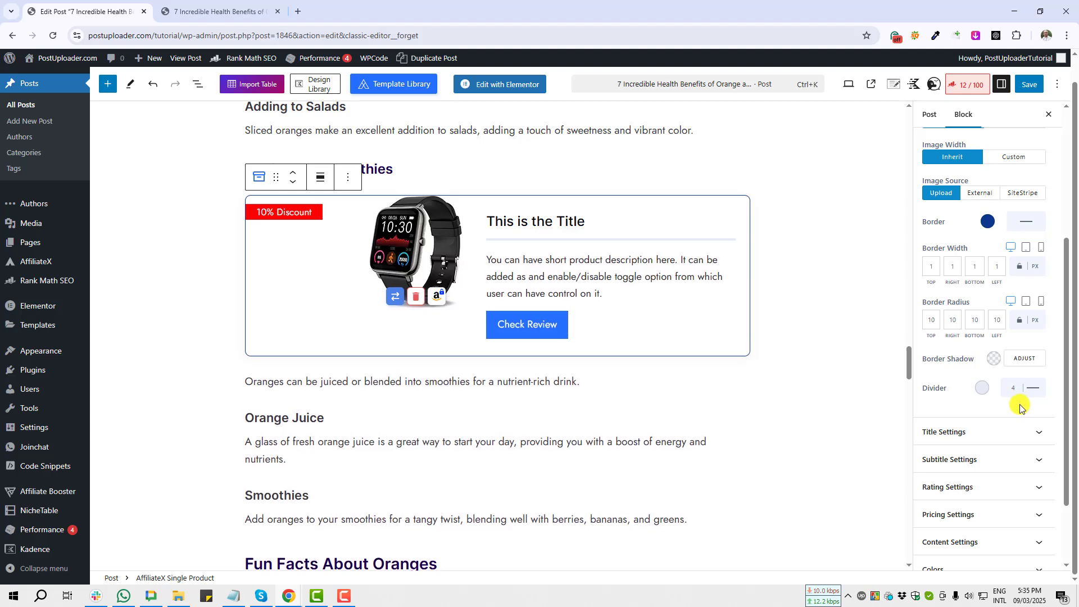
click(981, 388)
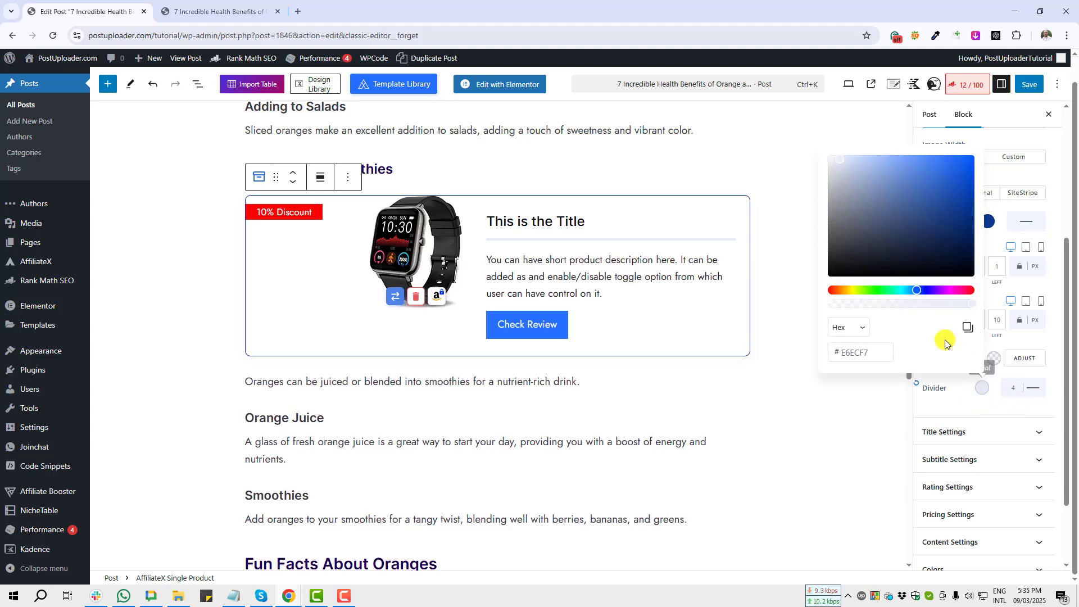
click(878, 291)
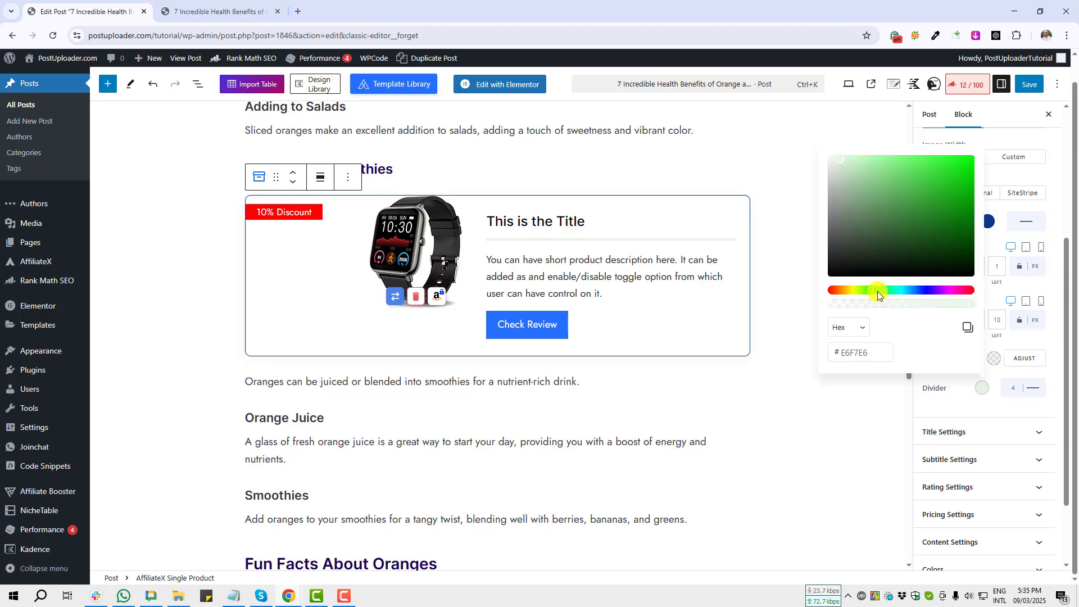
click(965, 162)
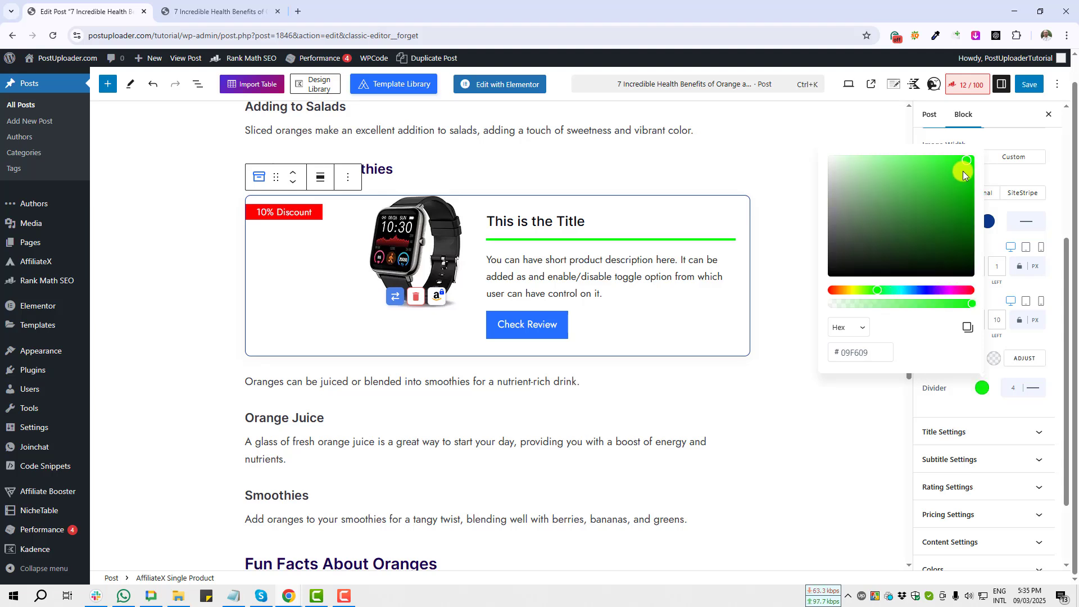
click(927, 290)
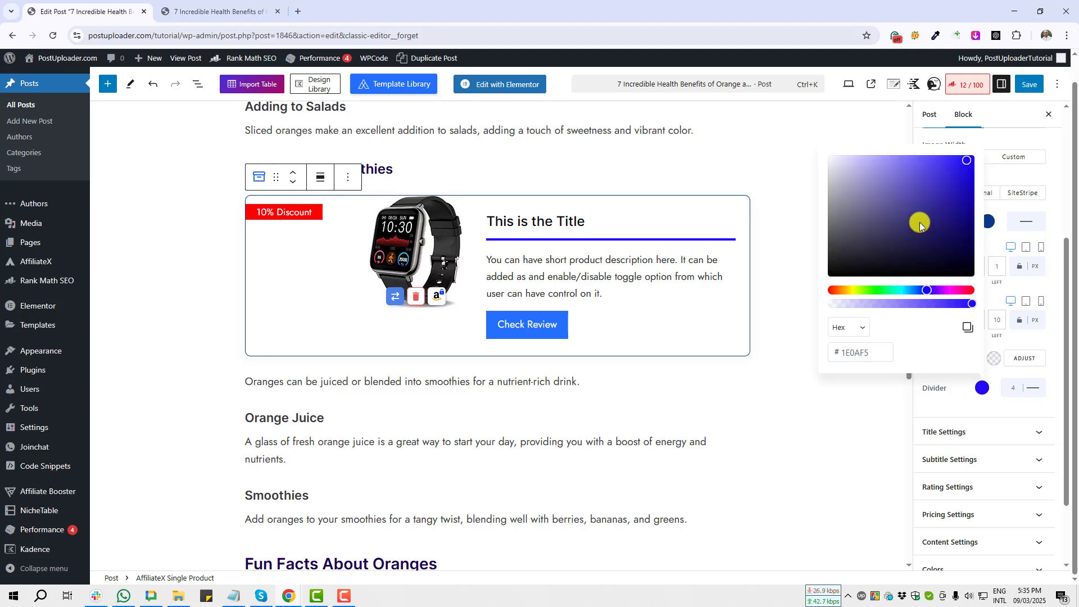
click(928, 404)
Expand the Title Settings, outline the Enable Title option, and switch the product title off and back on
scroll(950, 418, down, 2)
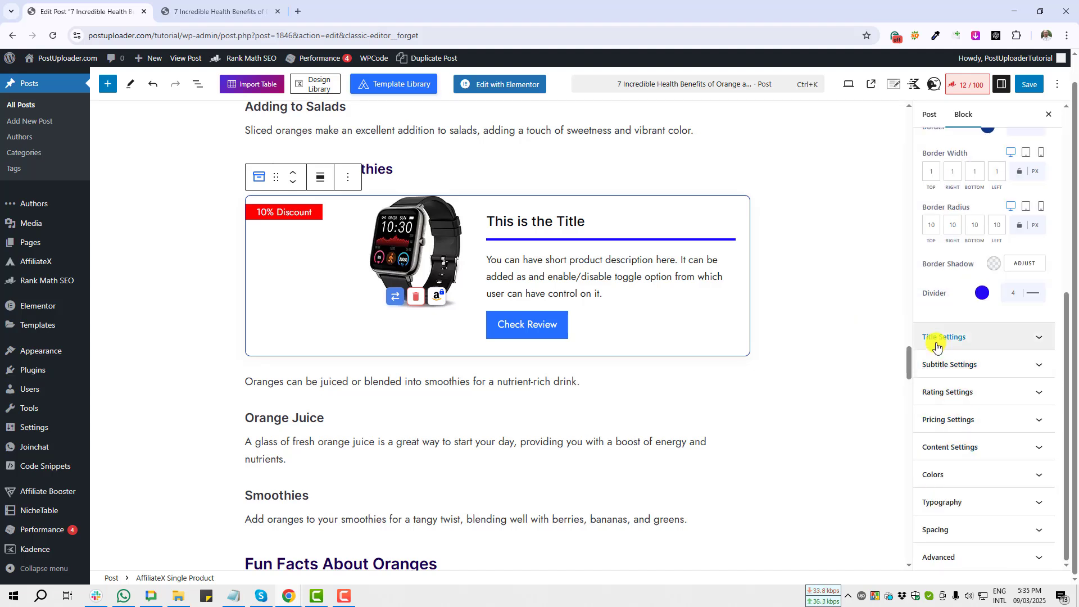
click(957, 339)
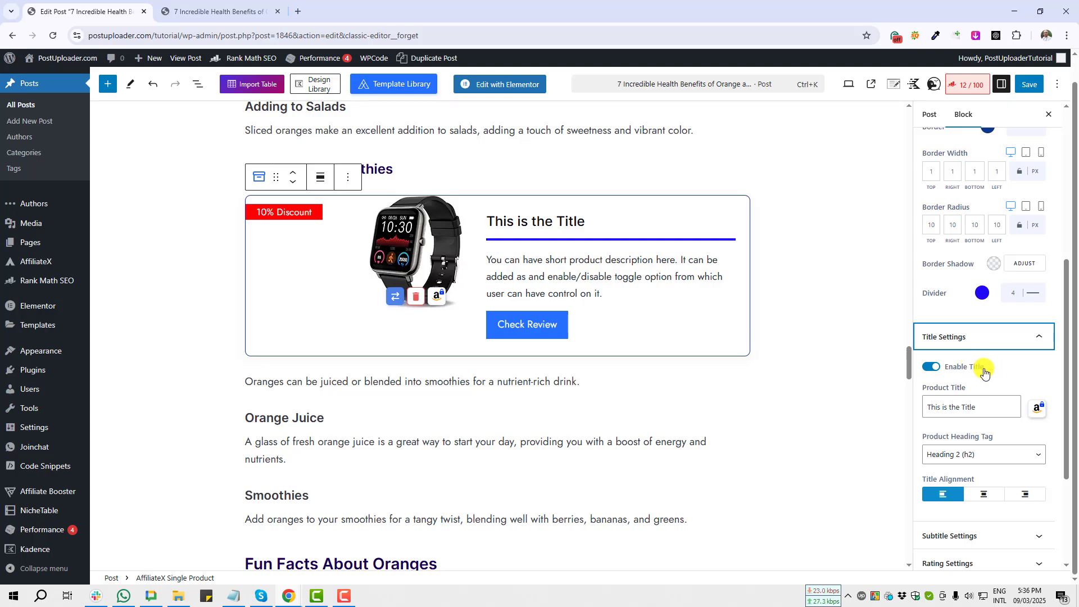
key(Print)
drag(914, 353, 1008, 385)
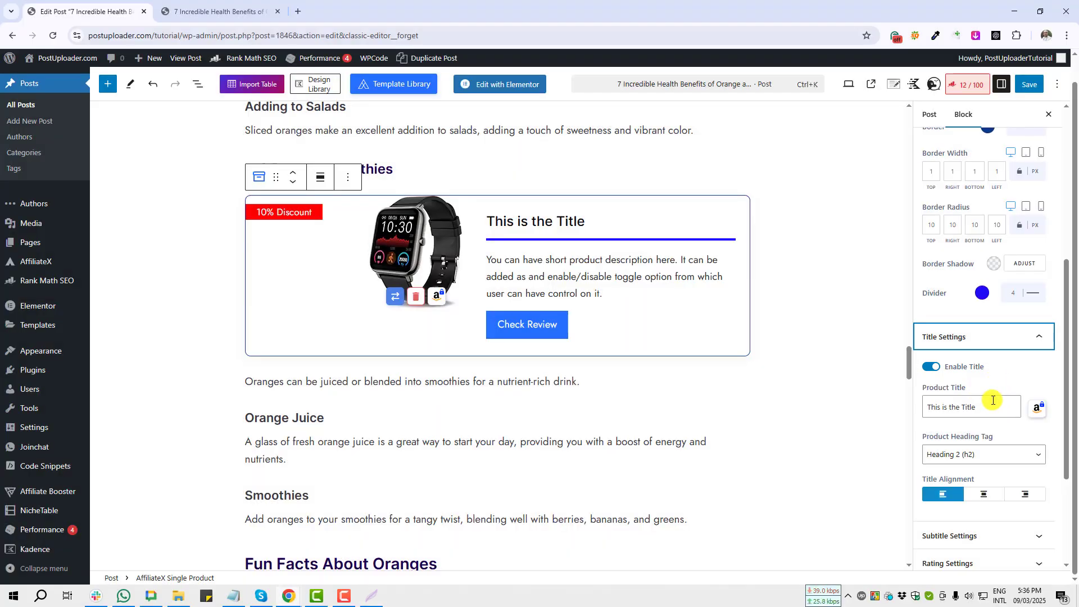
click(927, 371)
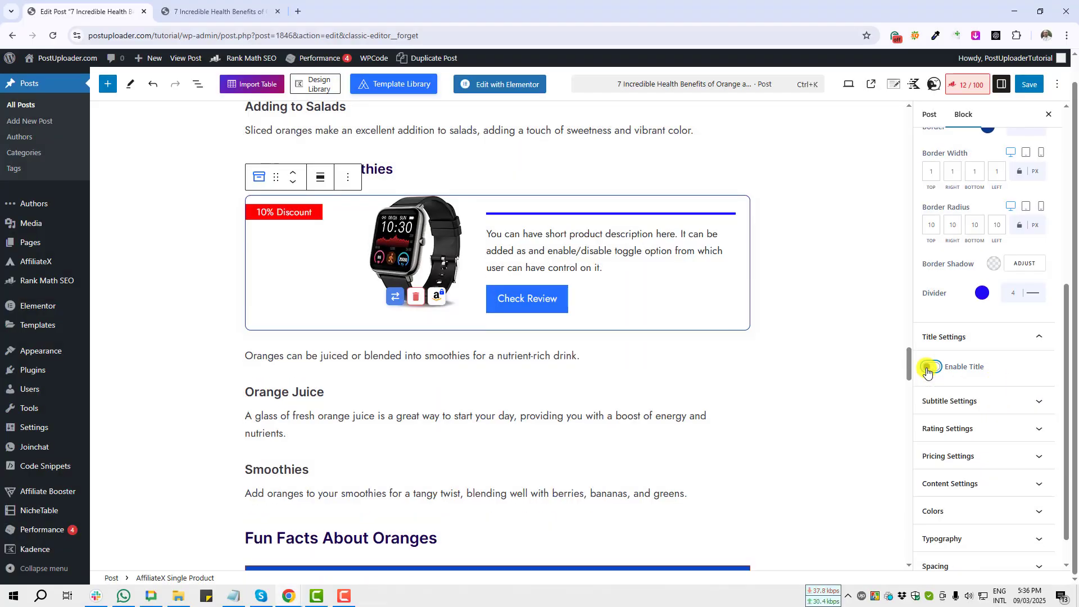
click(933, 369)
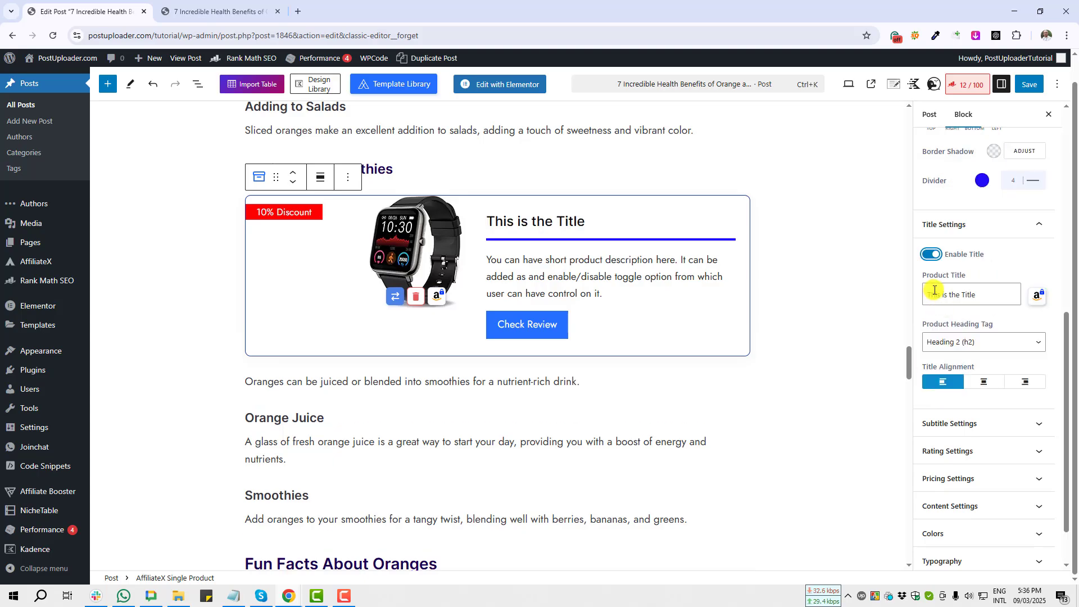
Outline the Product Title field and the matching title in the product block in temporary screenshot selections
key(Print)
drag(919, 278, 1008, 315)
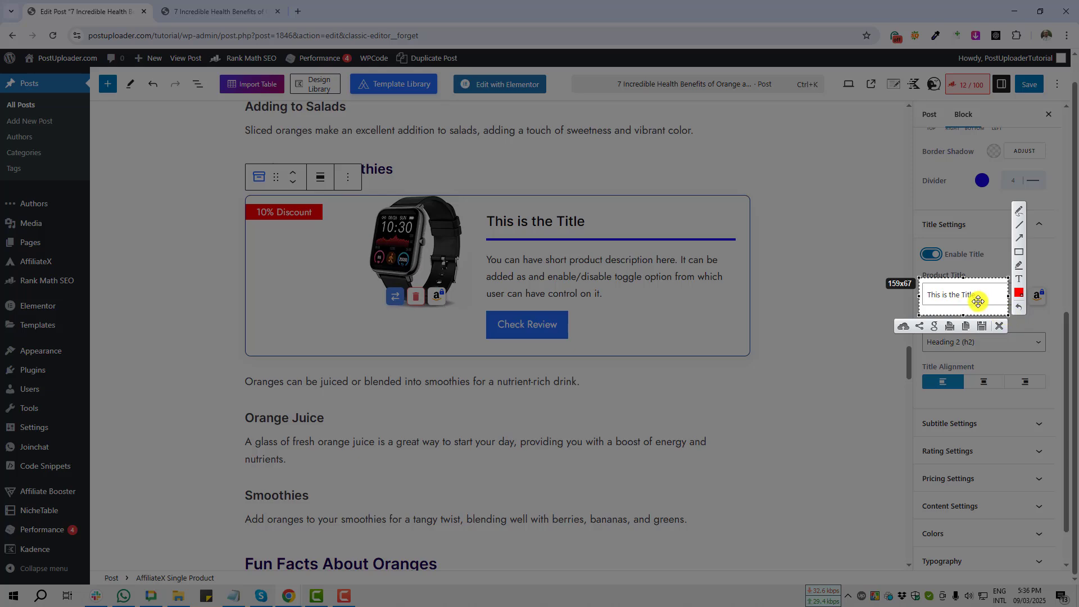
click(999, 325)
key(Print)
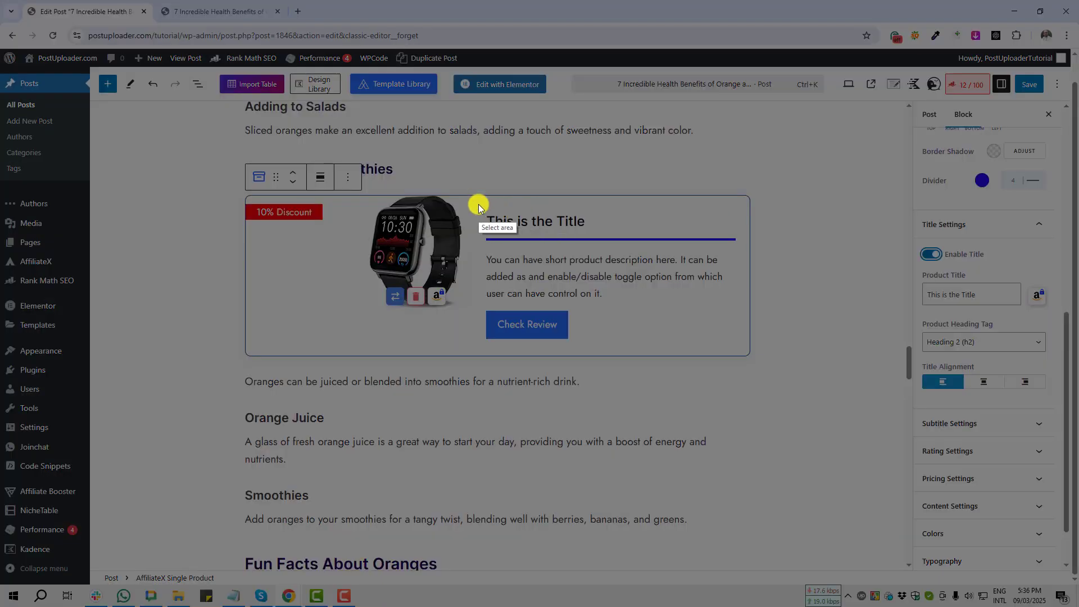
drag(478, 204, 642, 236)
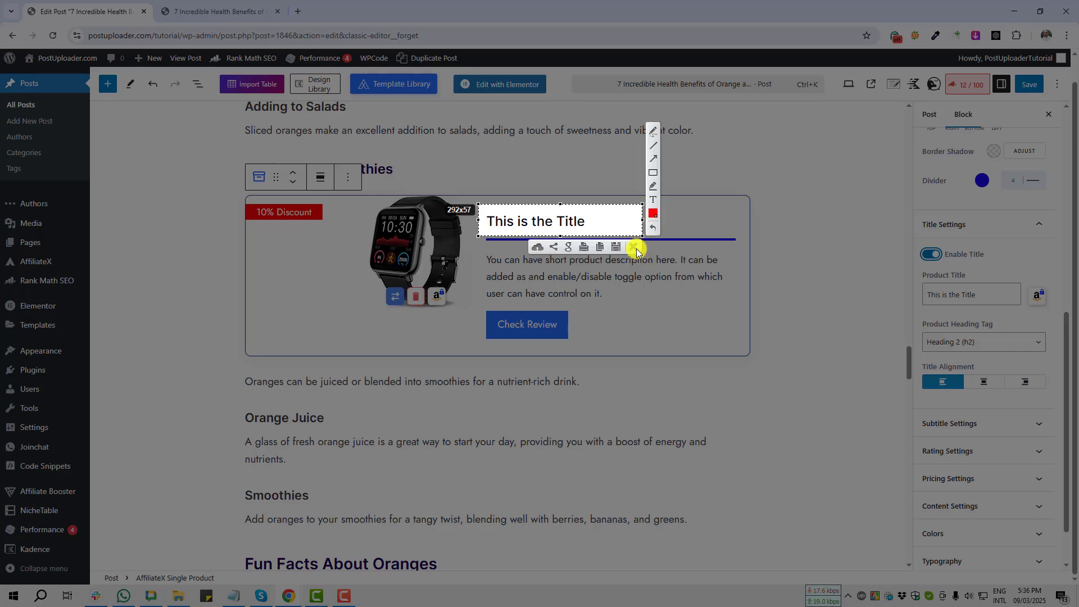
key(ctrl+c)
Outline the Product Heading Tag label and the block's title in screenshot selections, and view the available heading tags, keeping Heading 2 (h2)
key(Print)
drag(916, 314, 1006, 331)
click(999, 342)
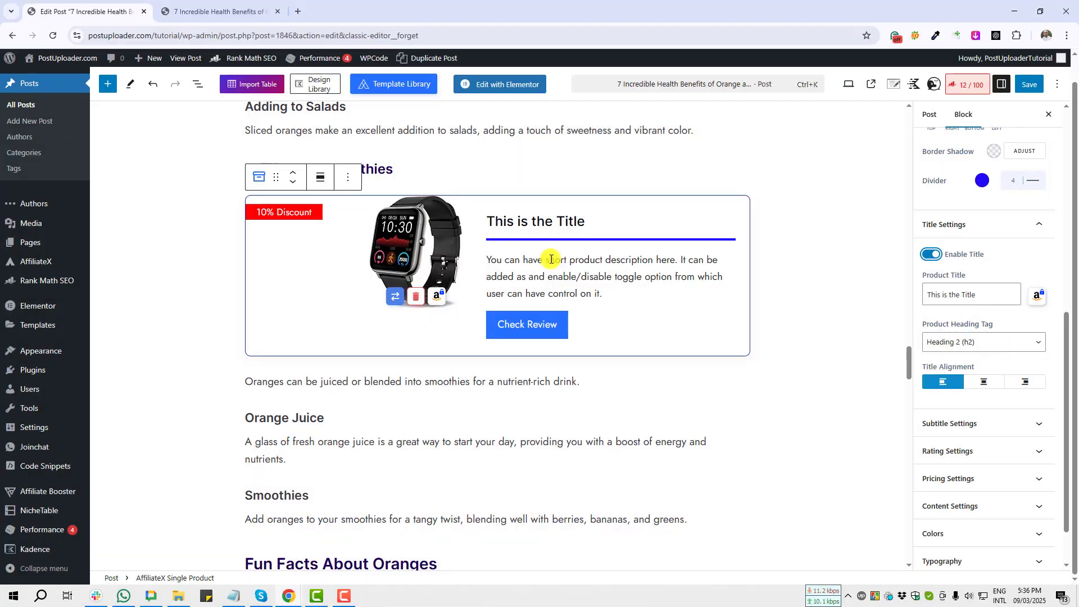
key(Print)
drag(474, 204, 605, 233)
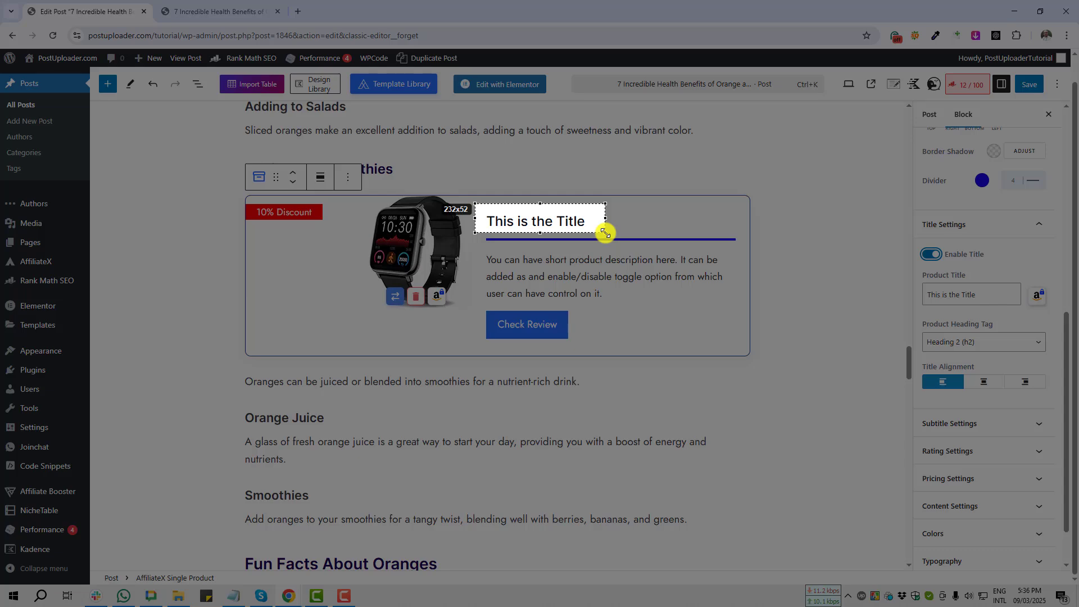
drag(605, 233, 605, 233)
key(ctrl+c)
click(995, 341)
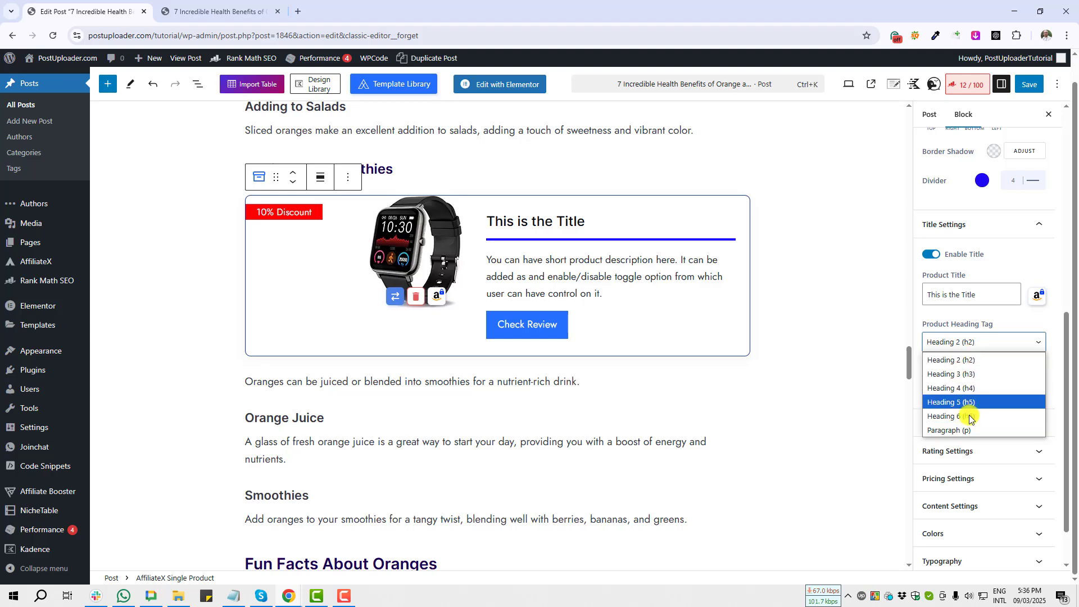
click(971, 347)
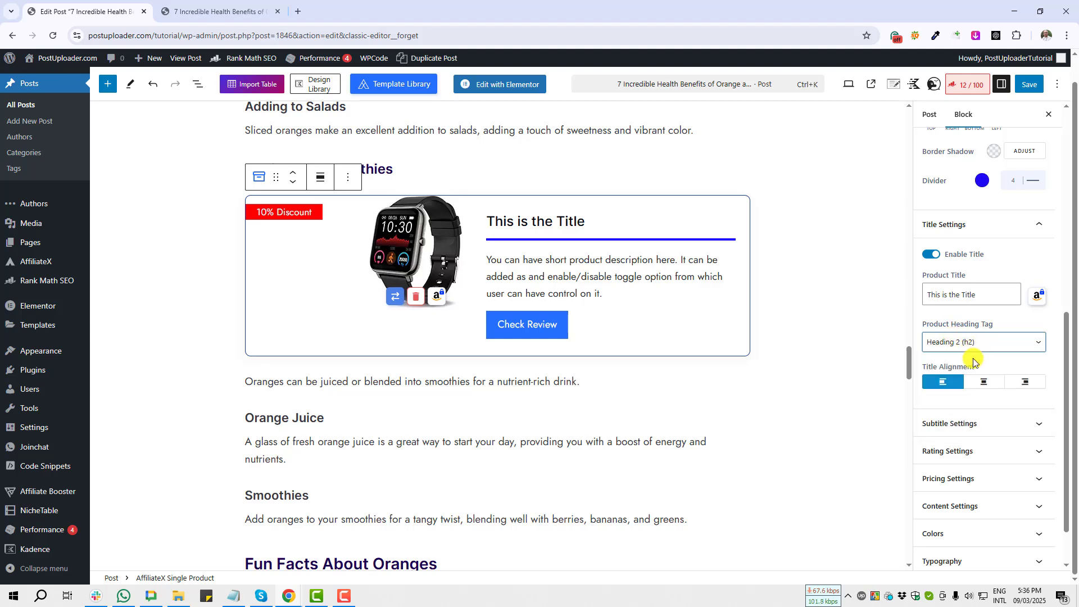
Highlight the Title Alignment label, preview center and right alignment, and return the title to left alignment
click(933, 366)
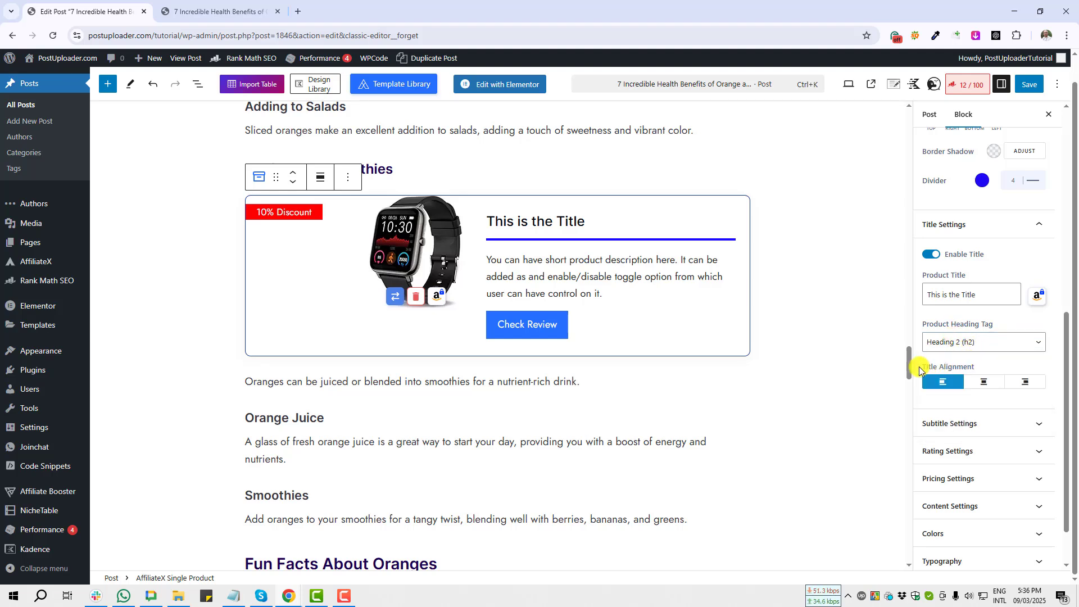
triple_click(957, 368)
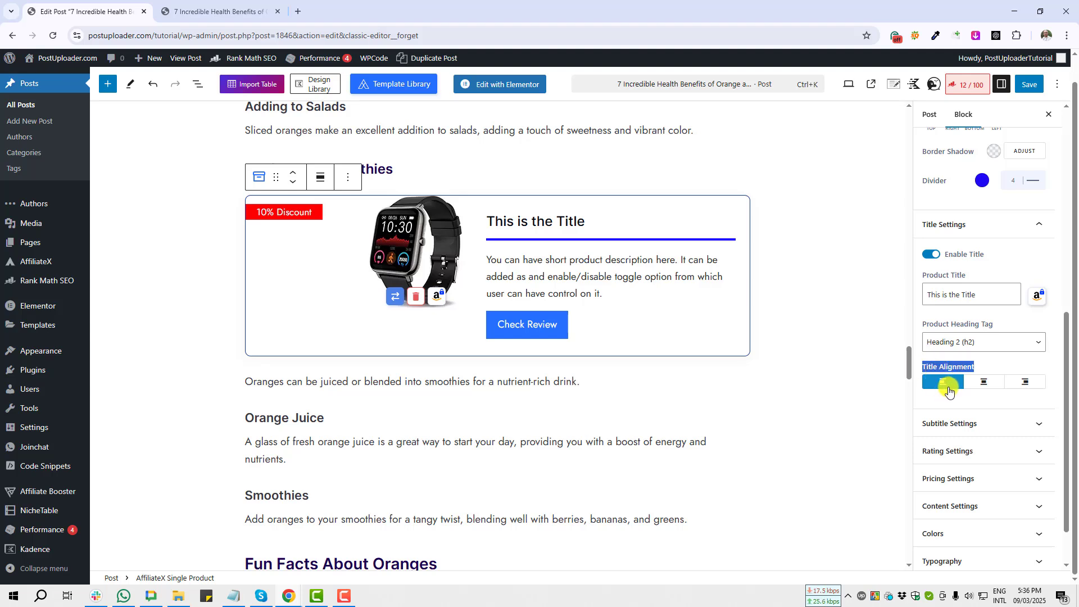
click(988, 385)
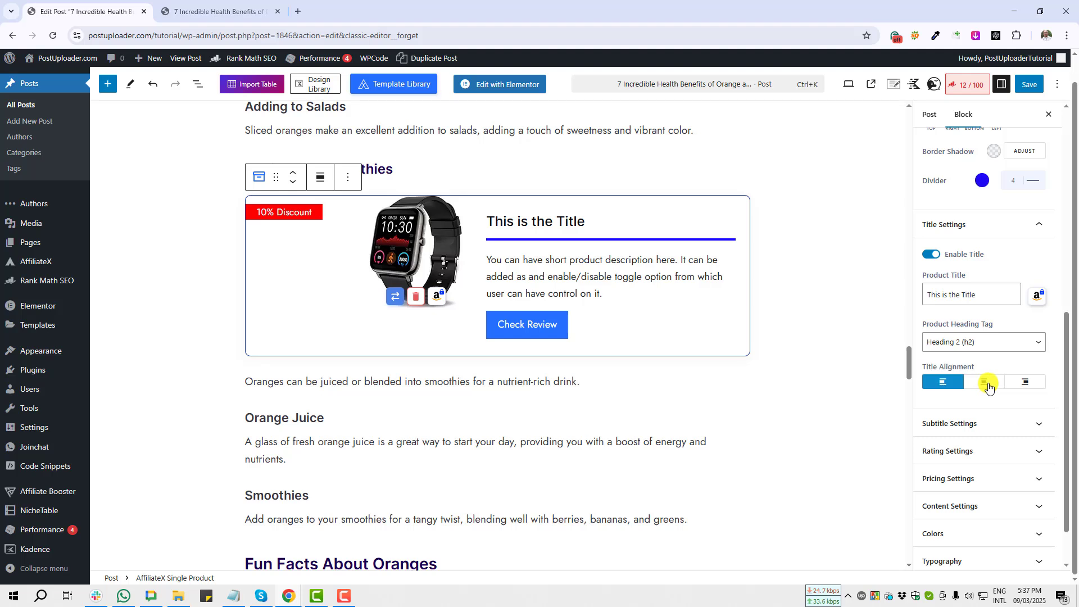
click(1030, 385)
click(939, 382)
Expand the Subtitle Settings and outline the area below the product title in a temporary screenshot selection
scroll(955, 410, down, 1)
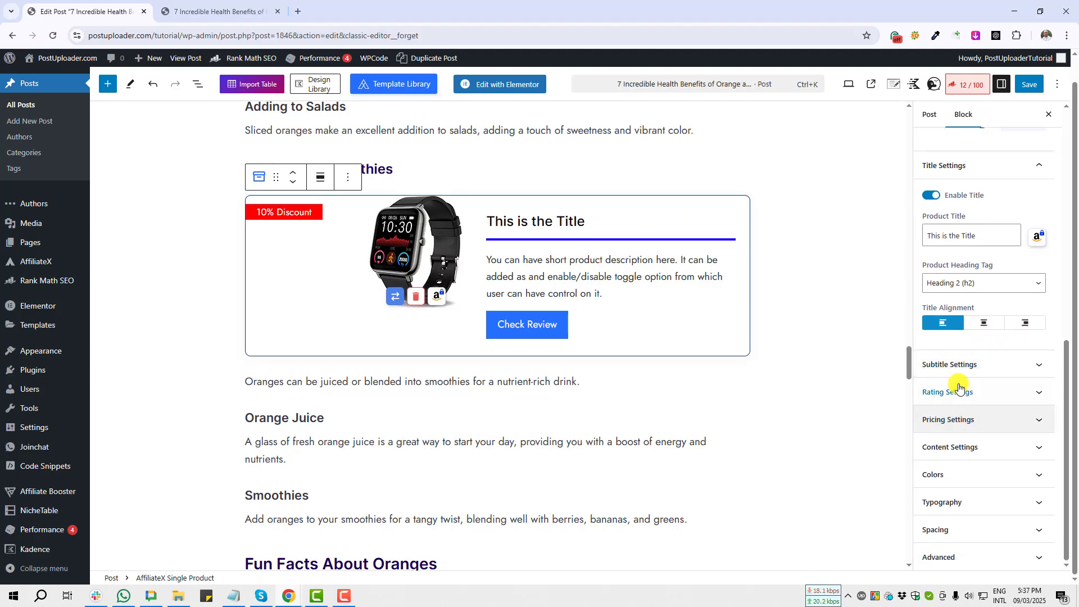
click(955, 365)
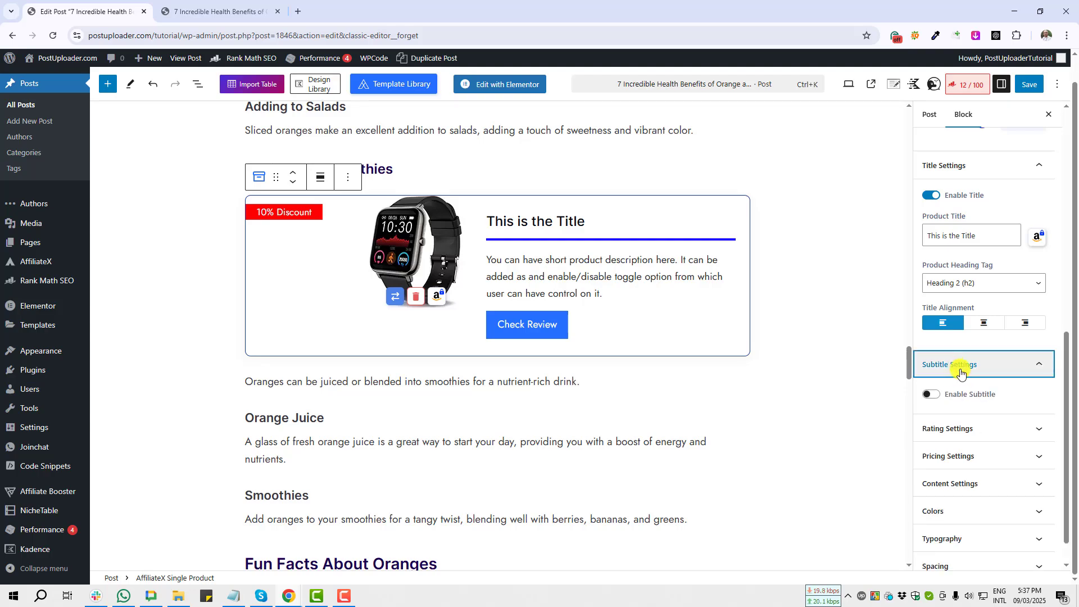
key(Print)
drag(479, 244, 676, 259)
click(666, 272)
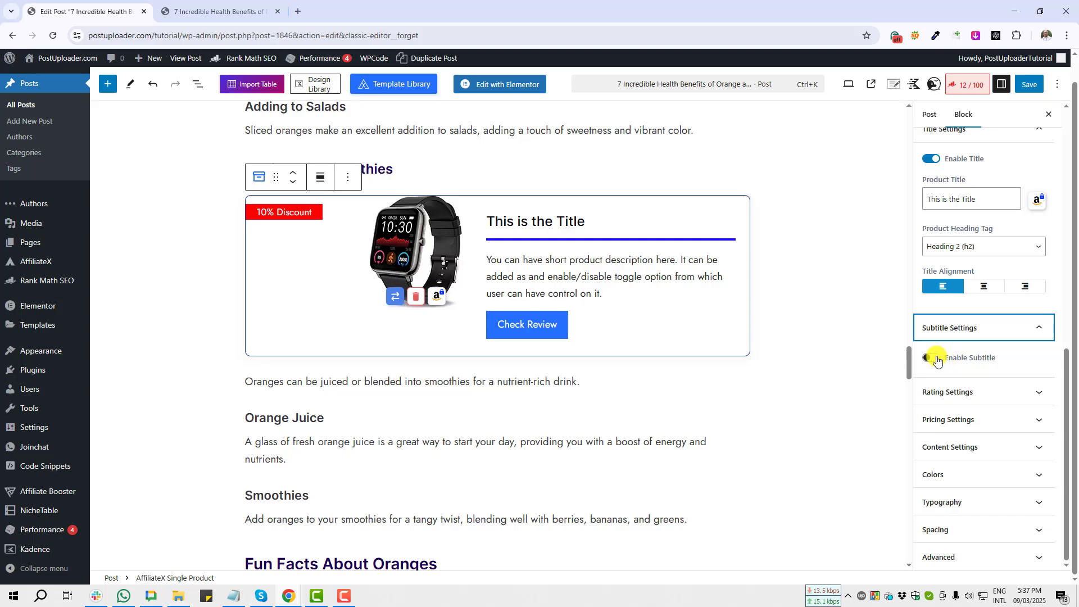
Enable the subtitle and outline it in the product block in a temporary screenshot selection
click(934, 358)
key(Print)
drag(474, 223, 608, 257)
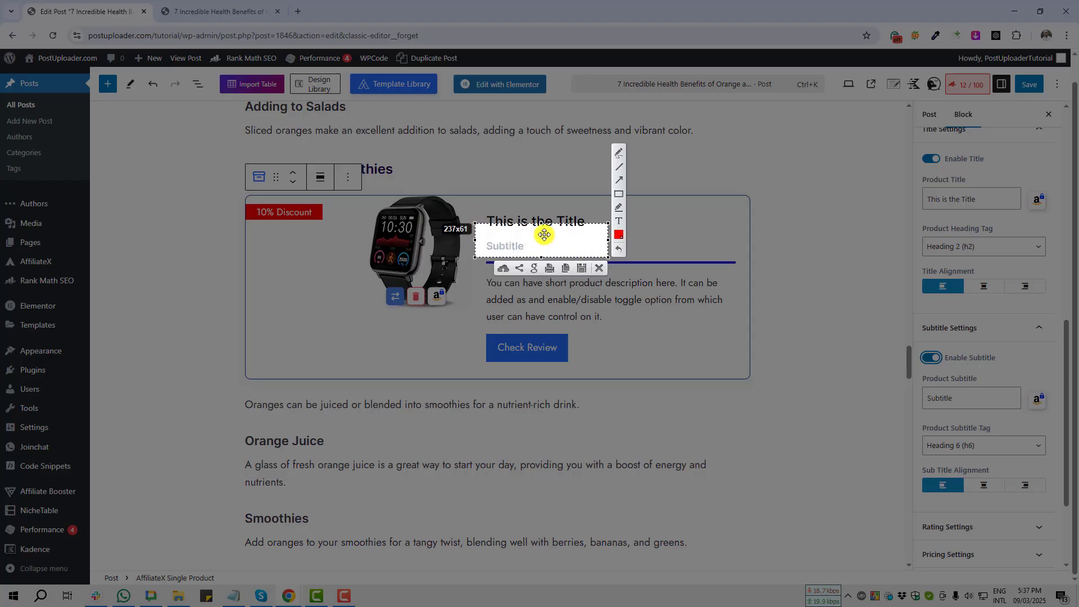
drag(542, 221, 544, 235)
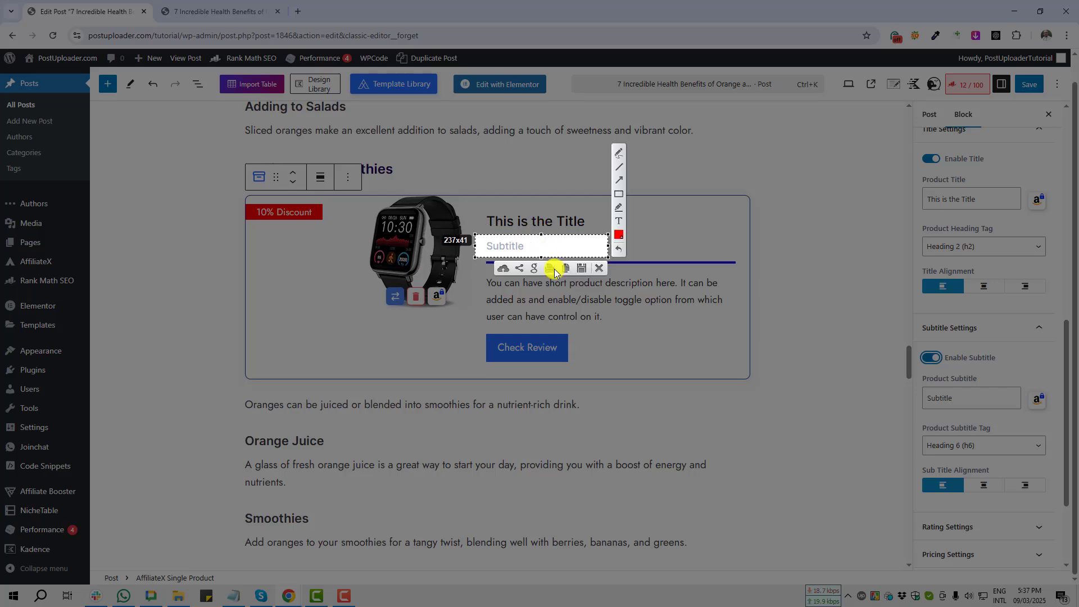
click(581, 268)
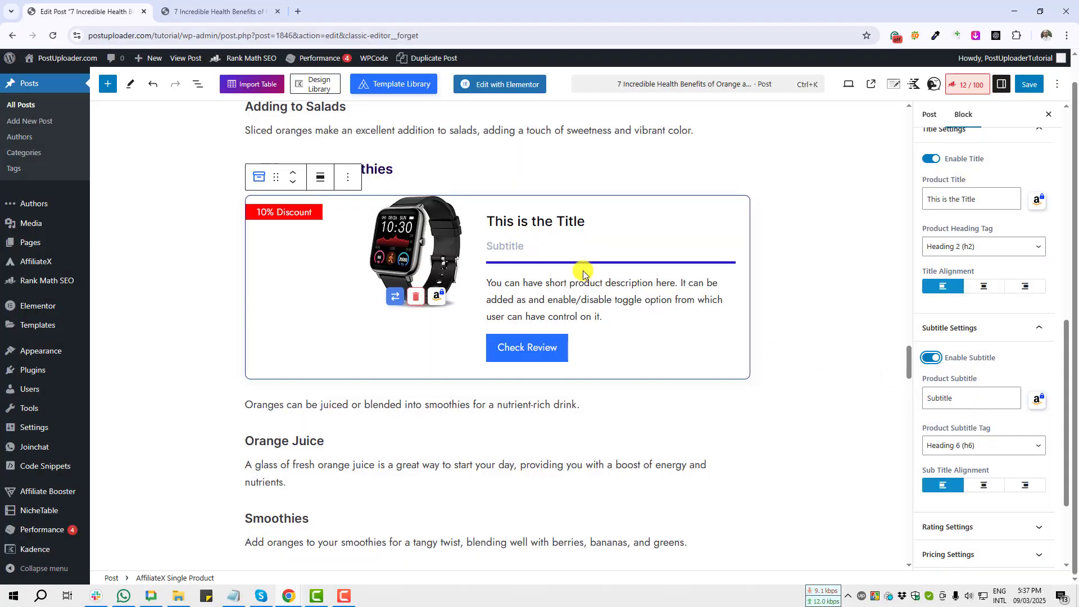
Select the subtitle text in the product block and the matching text in the Product Subtitle field
click(508, 243)
double_click(511, 245)
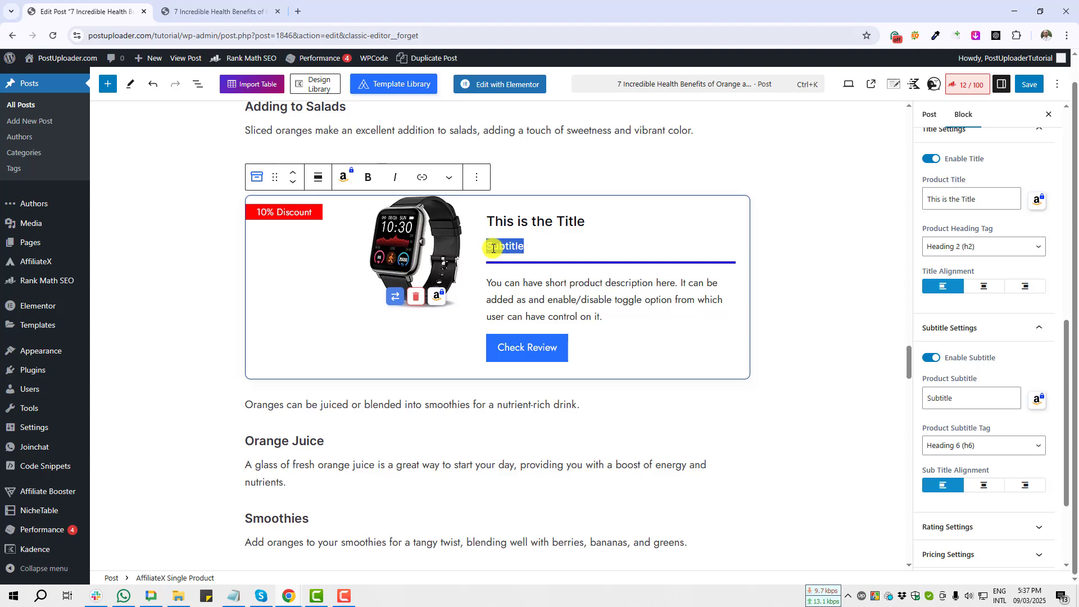
double_click(934, 399)
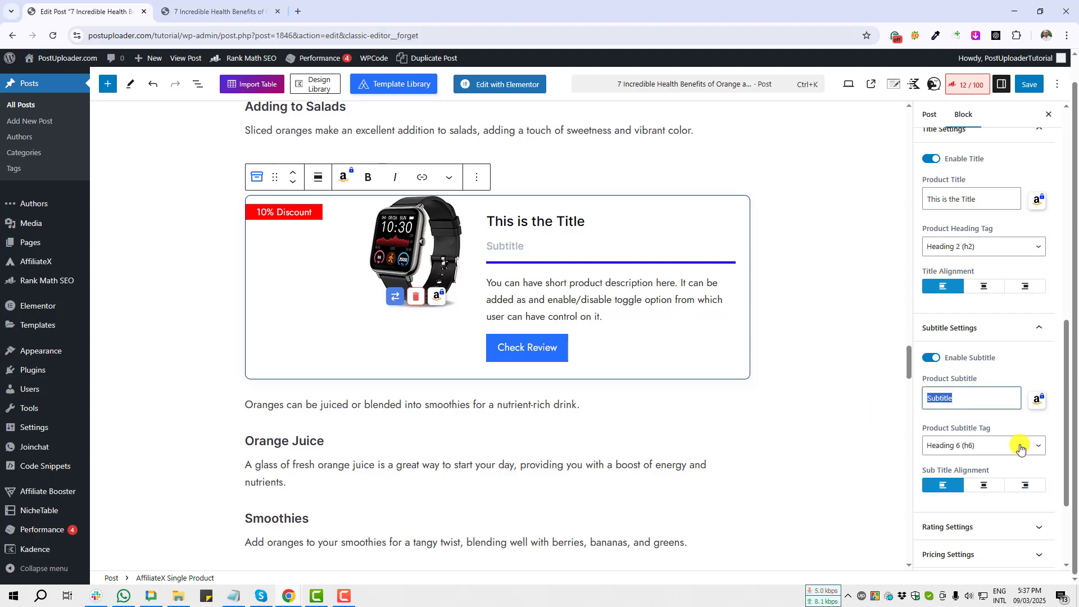
Highlight the Product Subtitle Tag label, try the Paragraph (p) tag, and set the subtitle tag to Heading 3 (h3)
scroll(927, 326, down, 2)
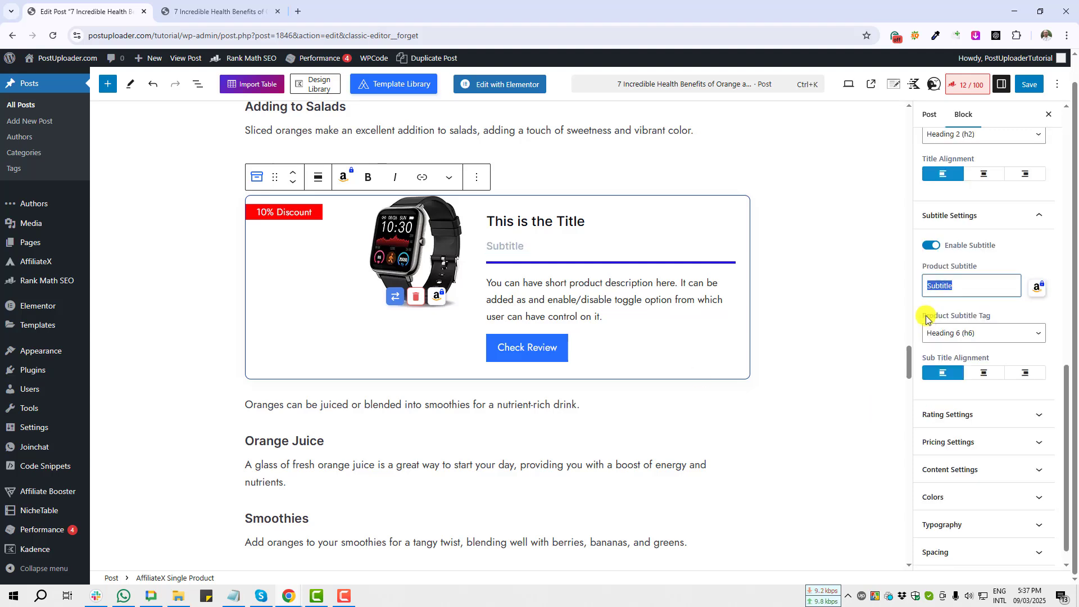
drag(925, 318, 993, 320)
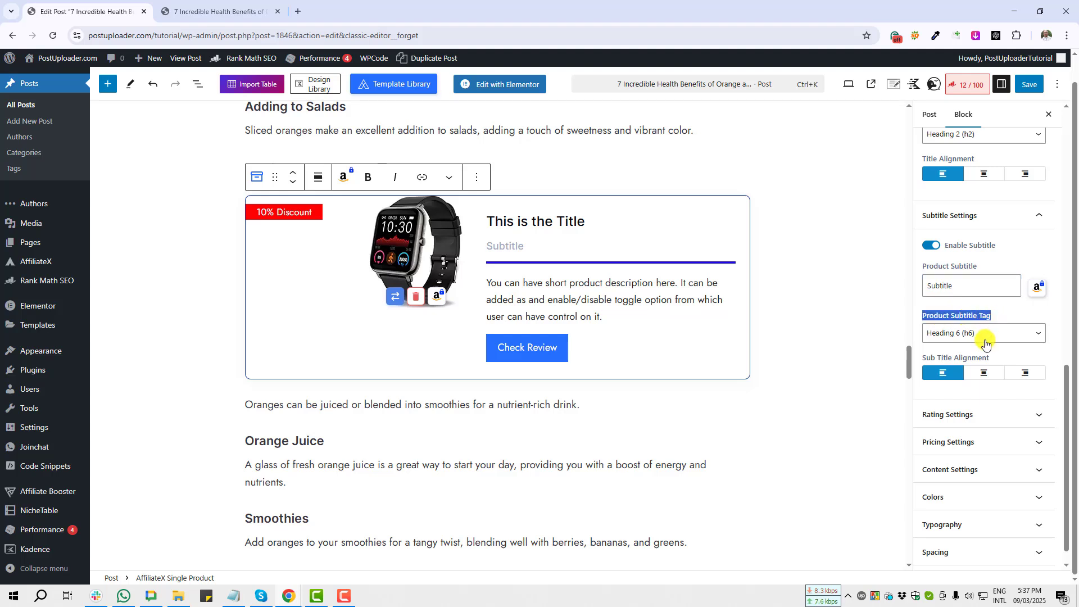
click(983, 336)
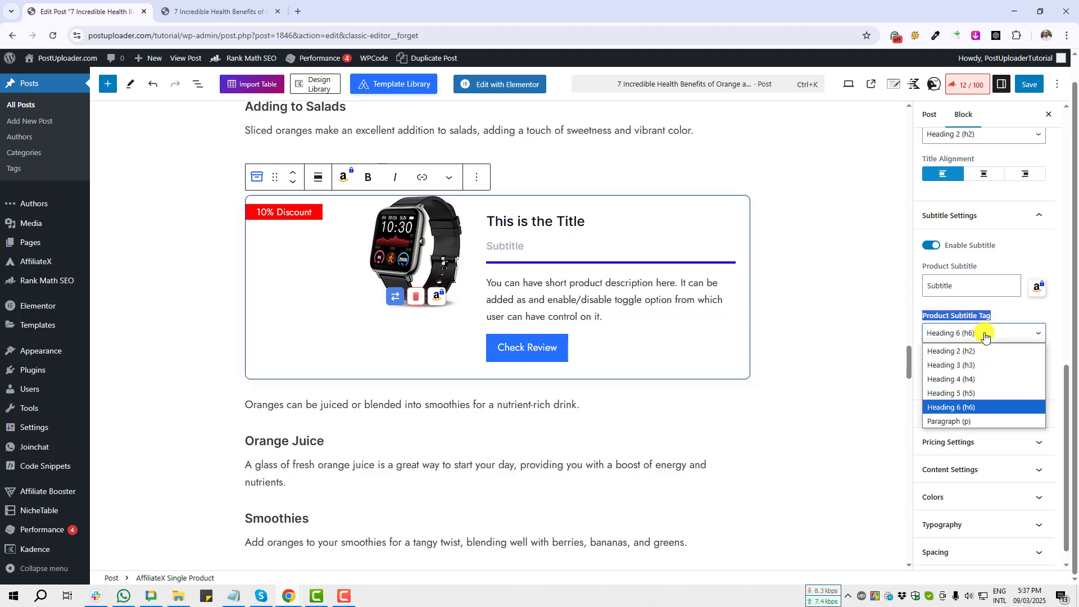
click(958, 366)
click(963, 333)
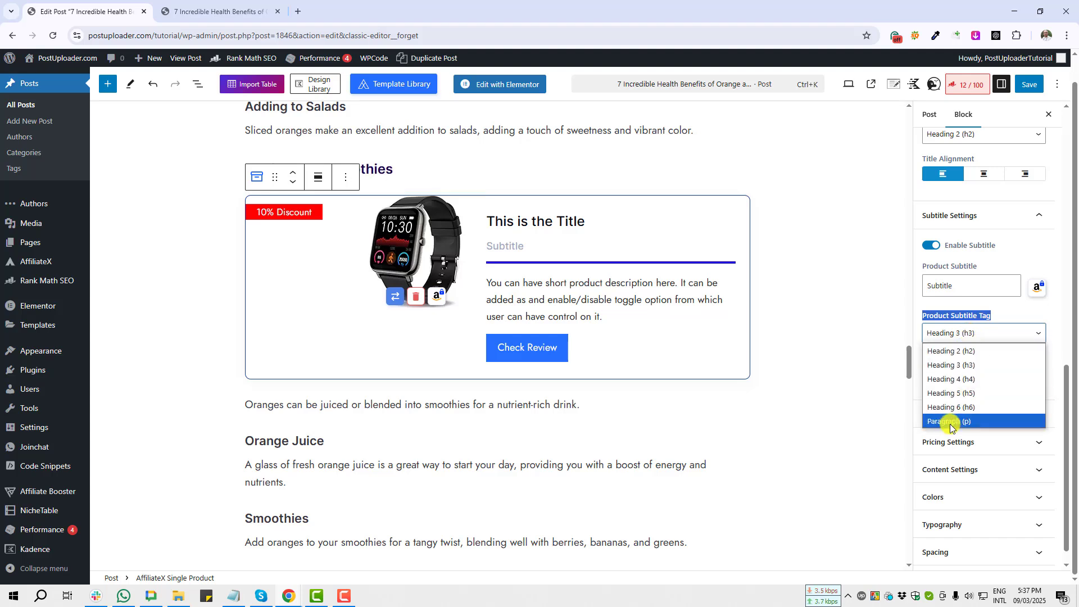
click(951, 421)
click(955, 333)
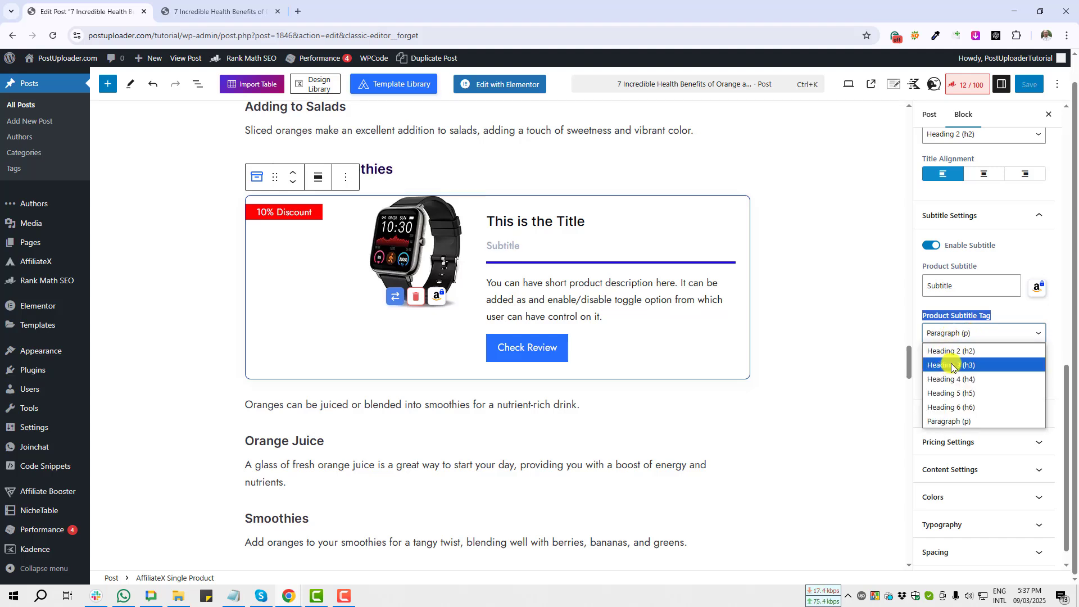
click(951, 367)
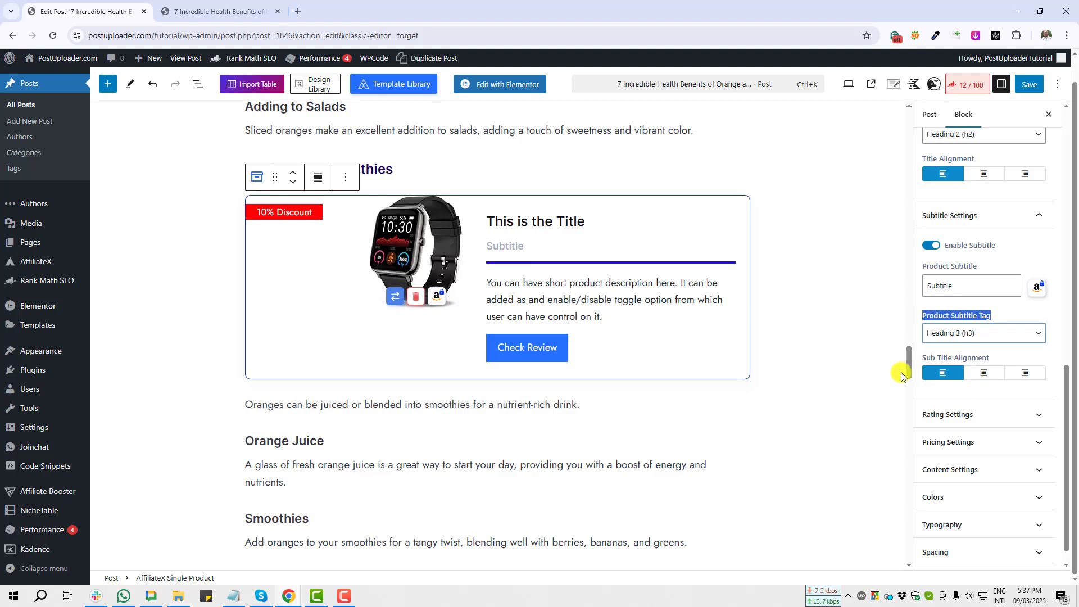
Preview center and right alignment for the subtitle and return it to left alignment
click(984, 375)
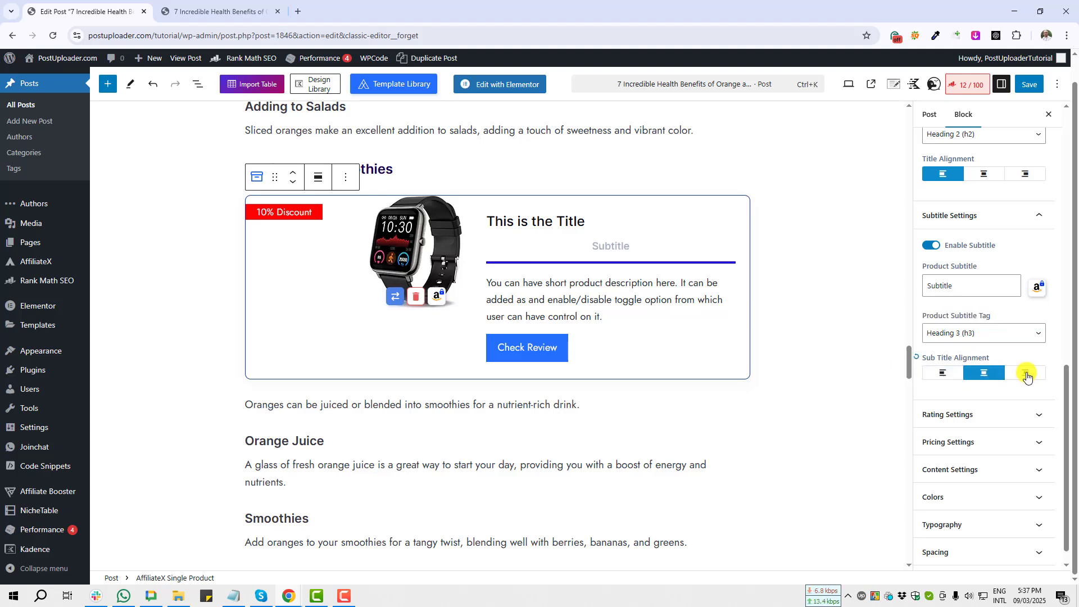
click(1025, 373)
click(946, 375)
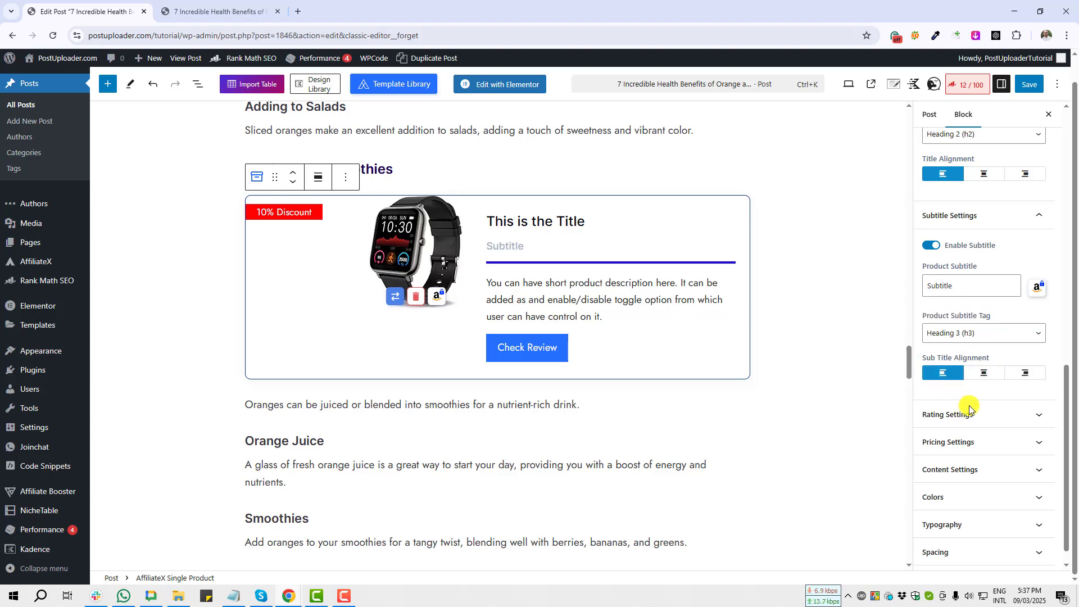
Expand the Rating Settings, enable the rating, and outline the stars in the product block in a temporary screenshot selection
scroll(981, 422, down, 1)
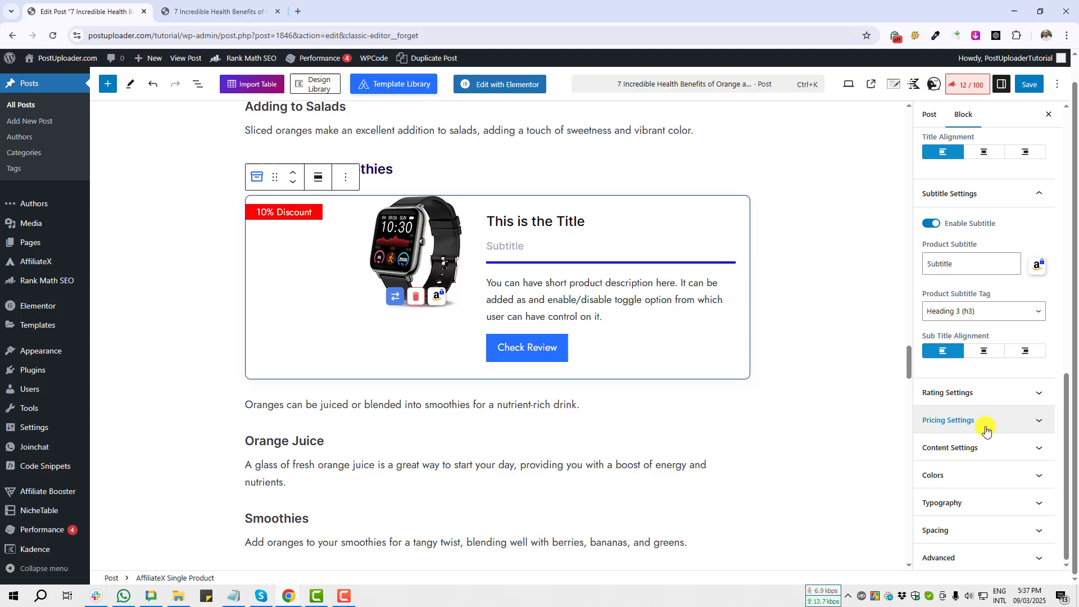
click(967, 396)
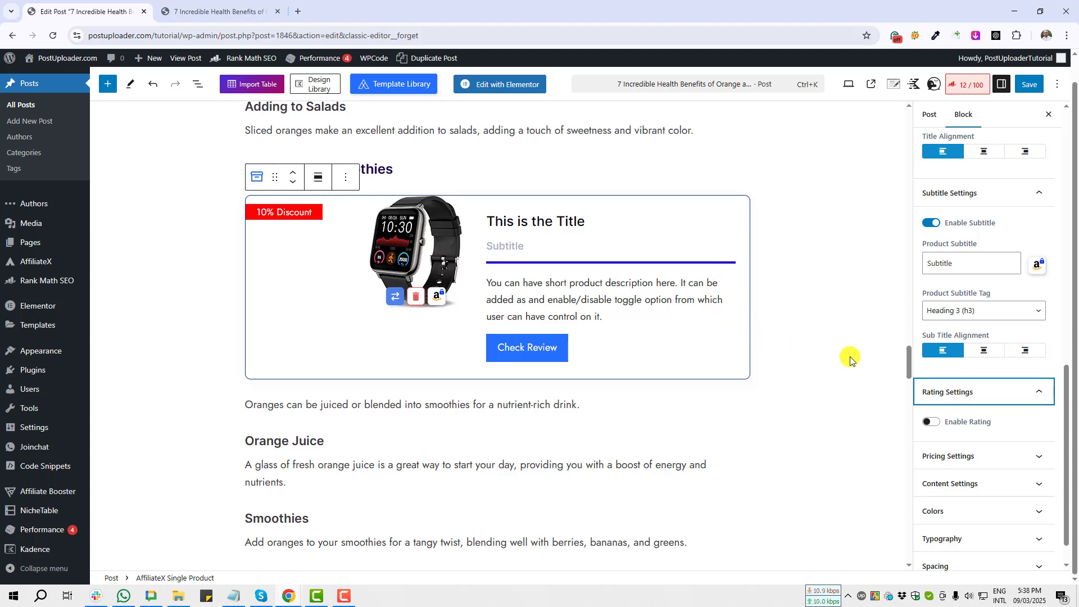
click(937, 425)
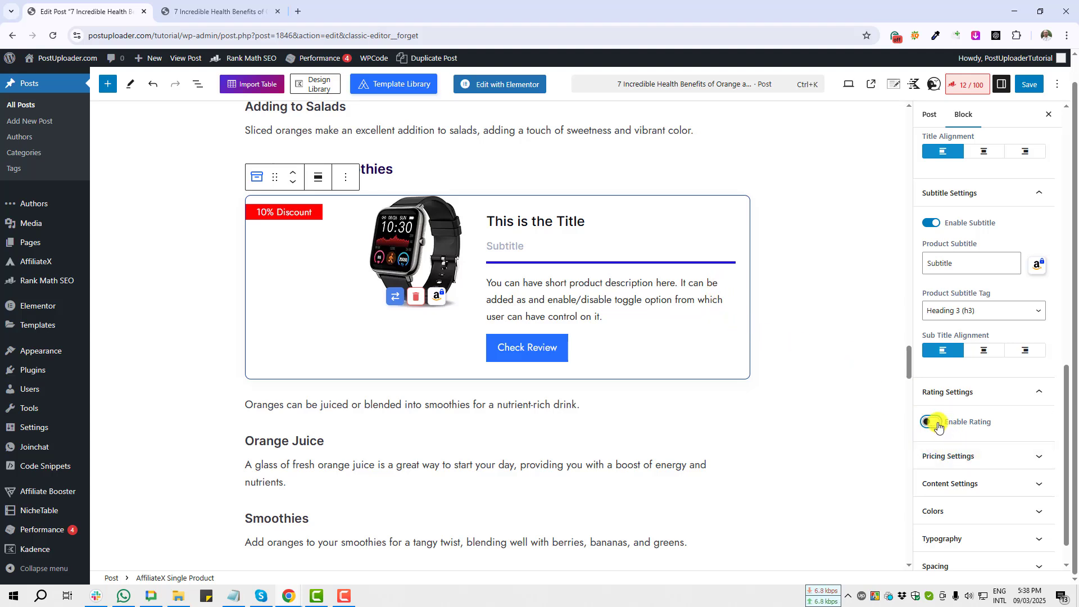
key(Print)
drag(472, 253, 593, 285)
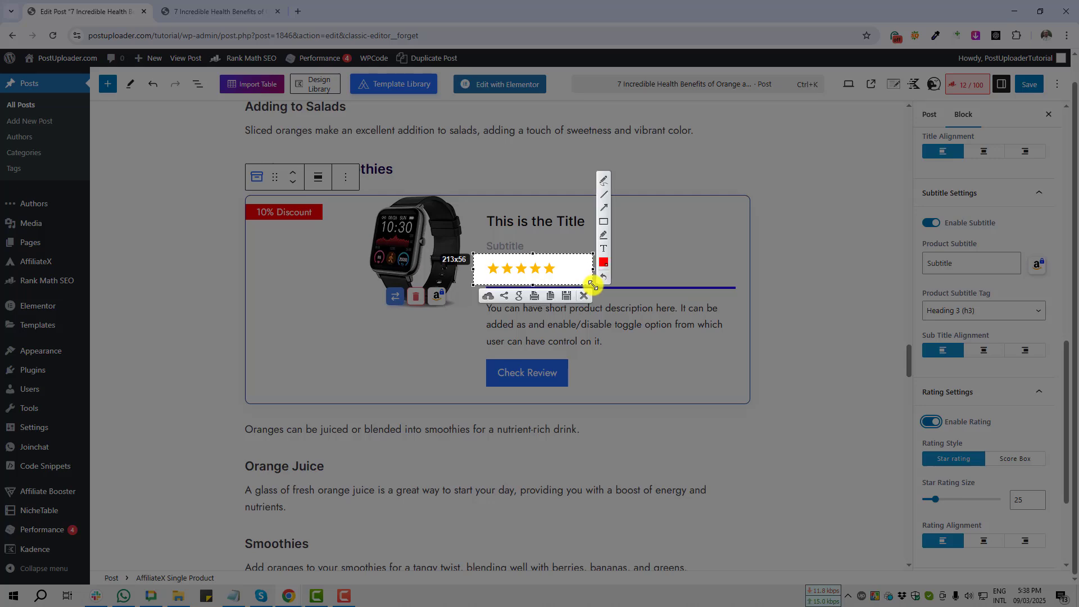
click(587, 296)
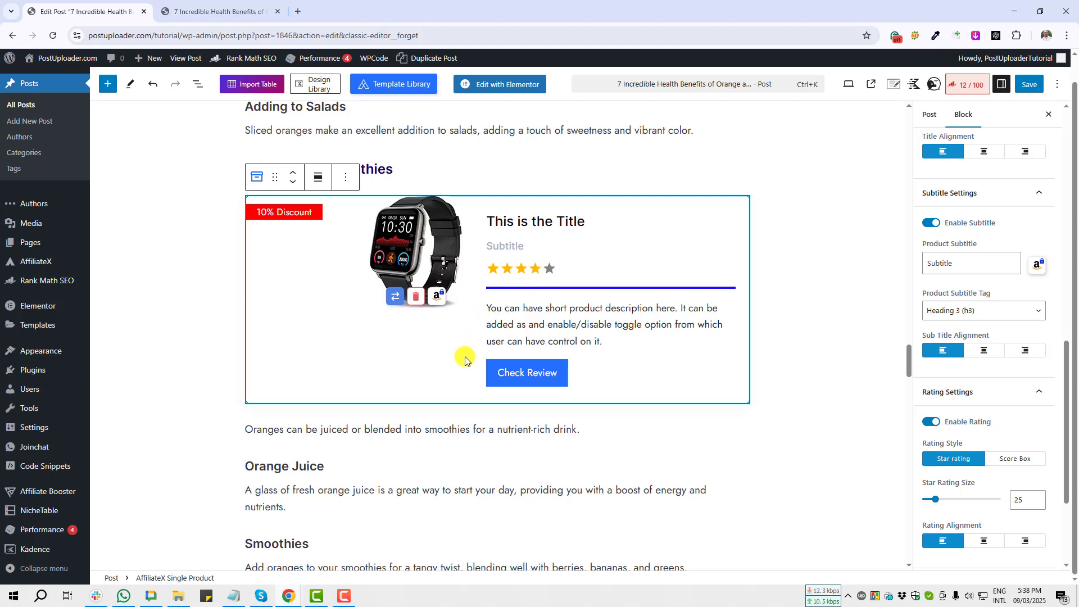
Try a three-star rating directly in the product block and return it to five stars
click(522, 270)
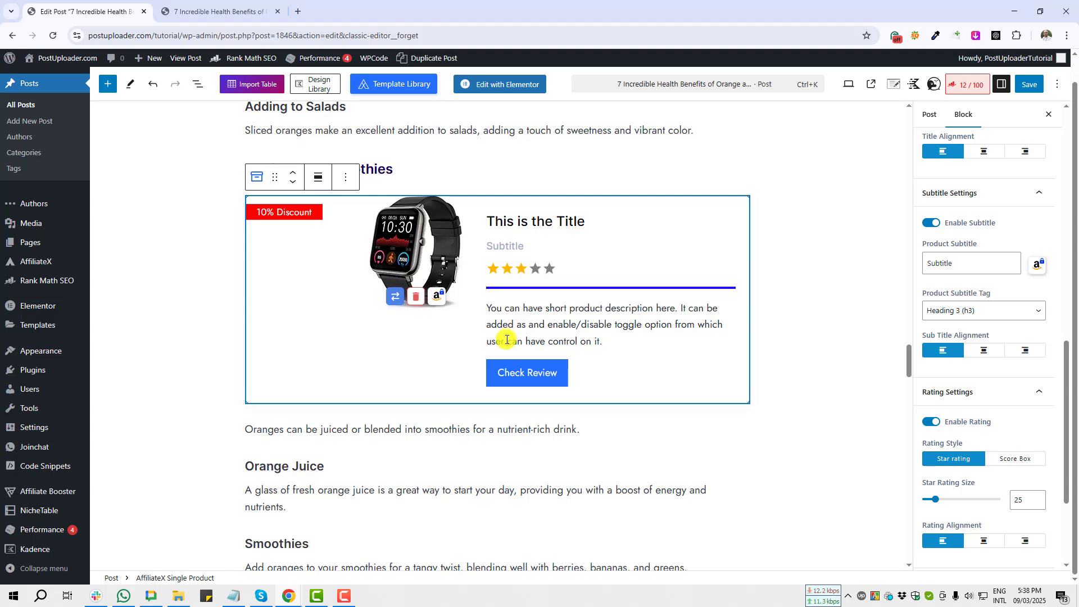
click(549, 269)
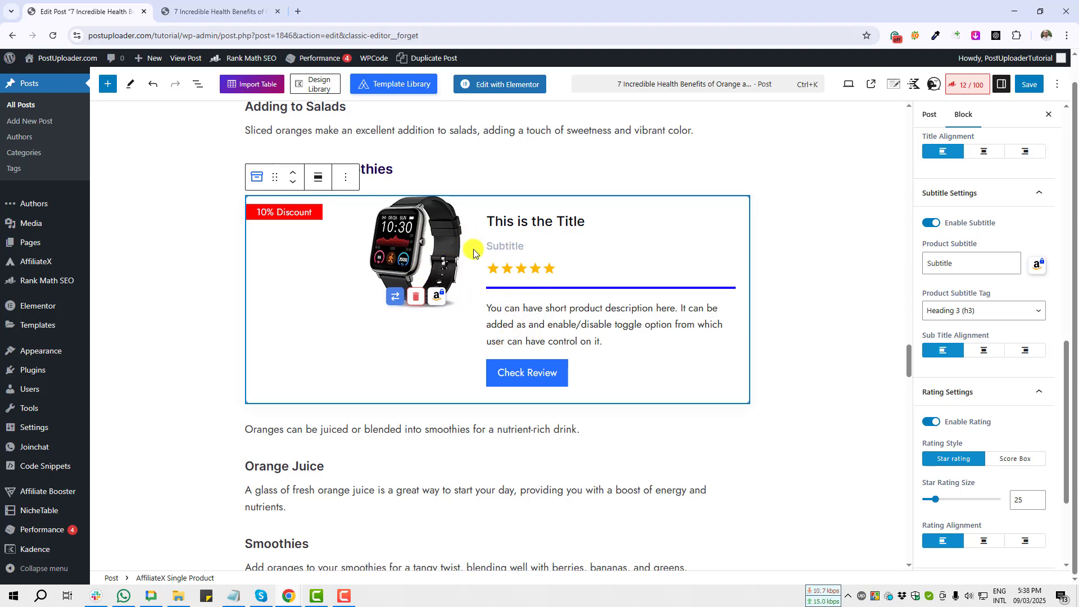
click(519, 270)
click(551, 270)
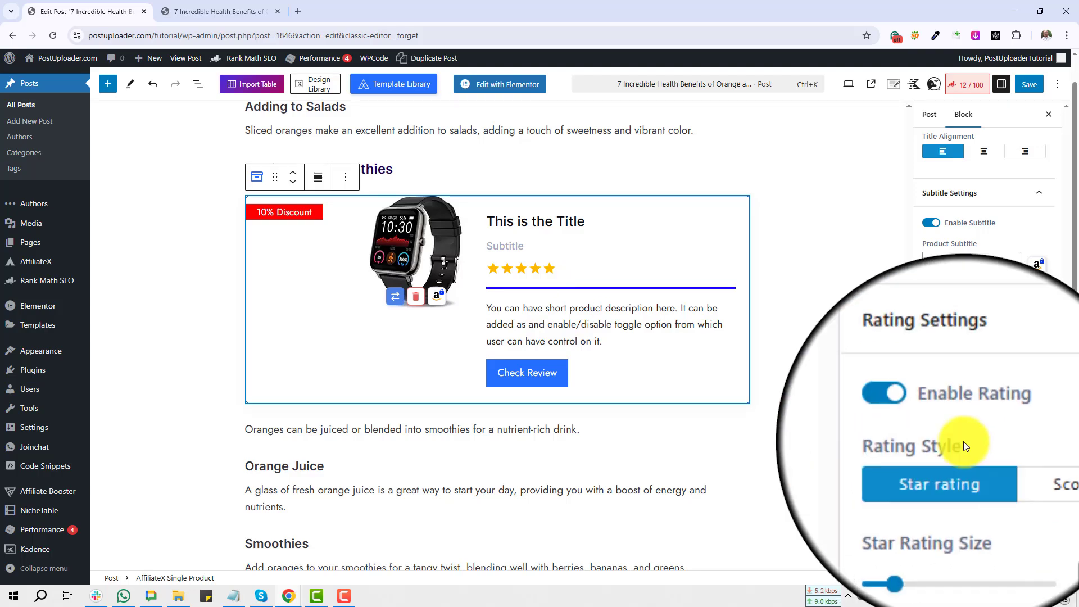
Switch the rating style to Score Box, outlining the option and the block's score box in temporary screenshot selections
scroll(1025, 416, down, 2)
key(Print)
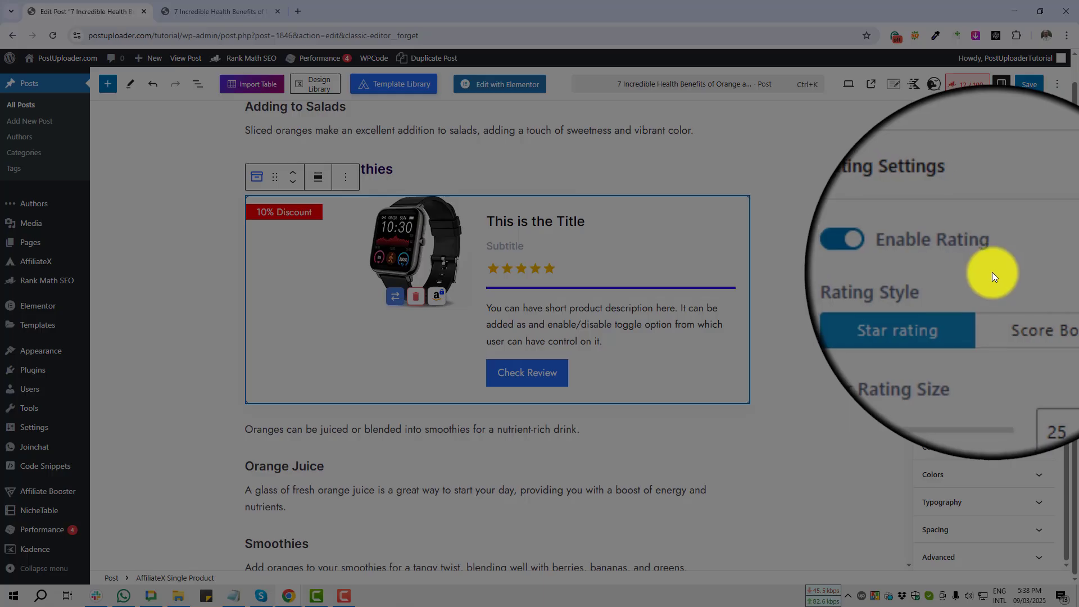
drag(989, 271, 1054, 308)
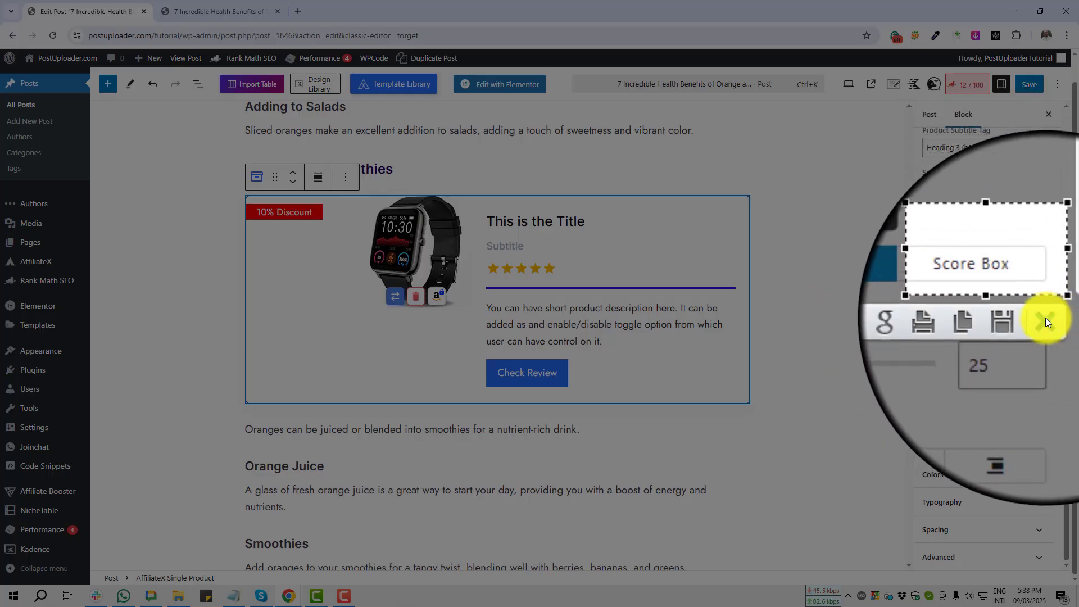
click(1045, 318)
click(1014, 295)
key(Print)
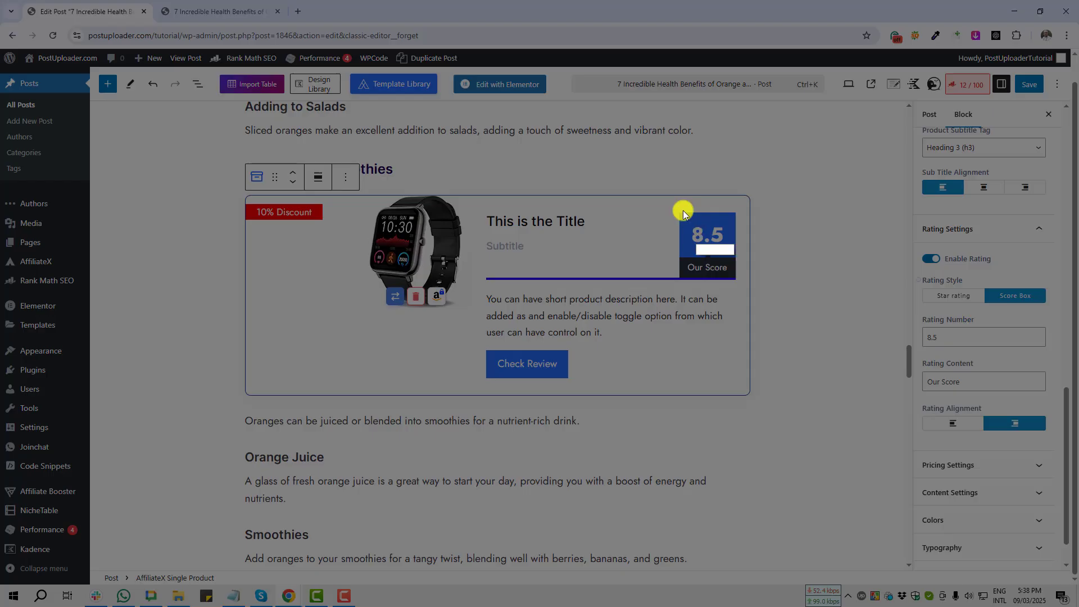
drag(663, 192, 748, 290)
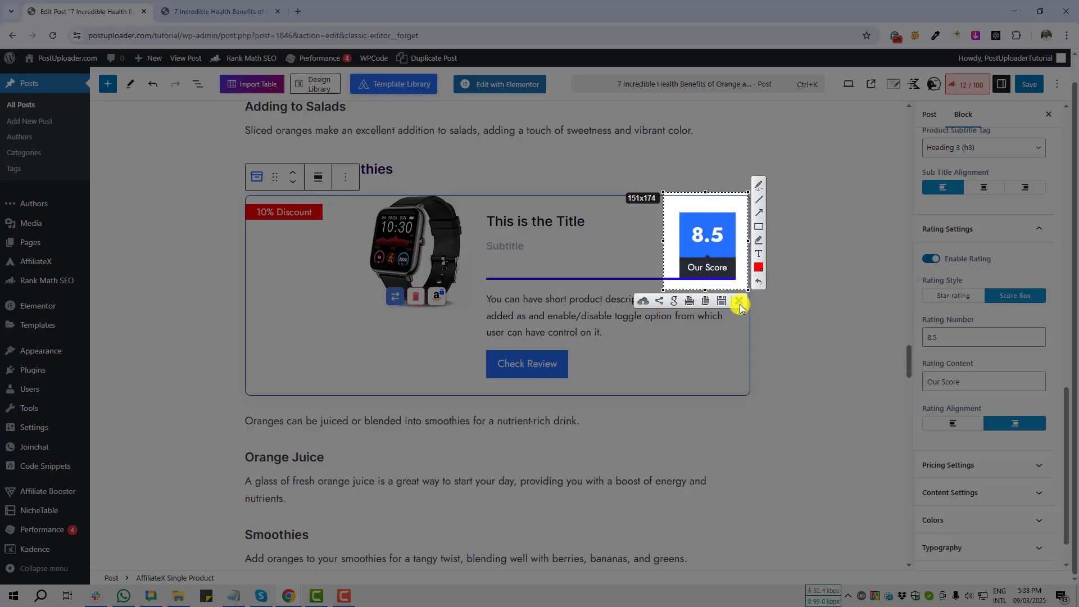
click(739, 299)
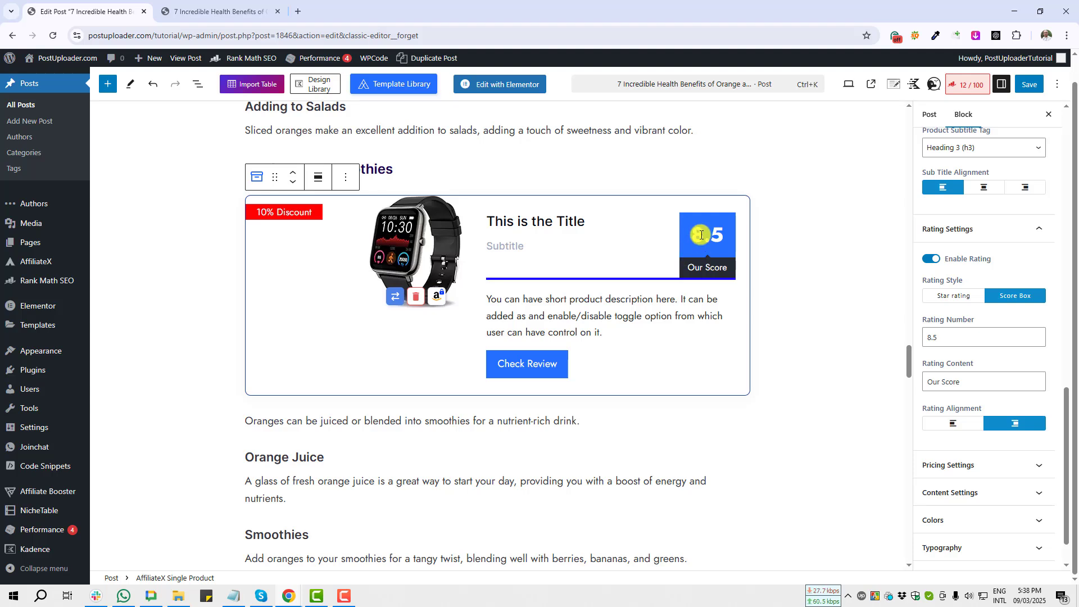
Try a score of 7.5 directly in the block's score box, and set the Rating Number to 8.0
double_click(705, 234)
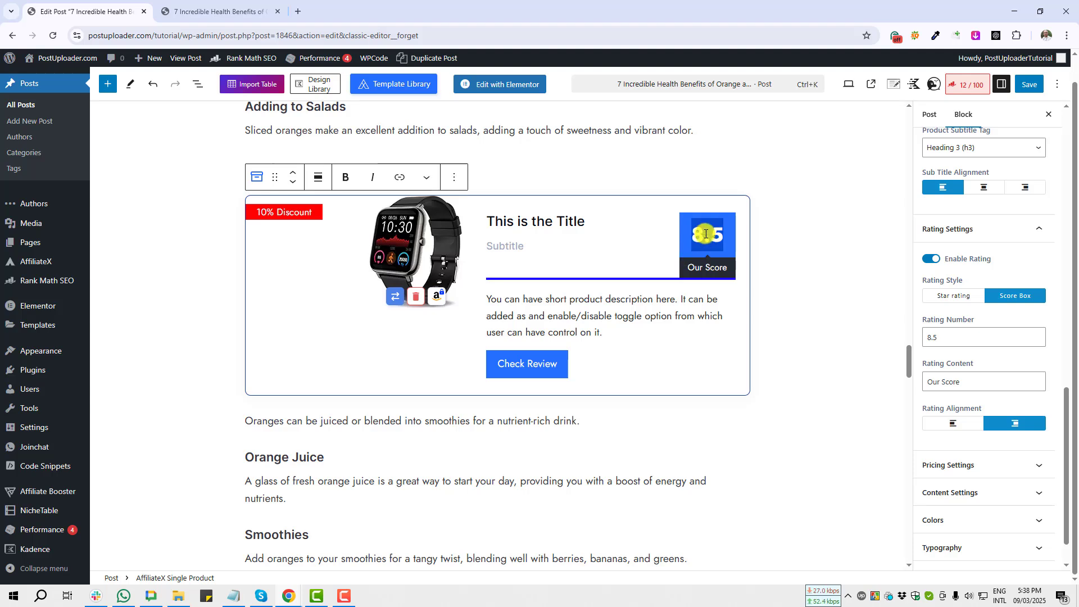
drag(705, 233, 693, 236)
text(7)
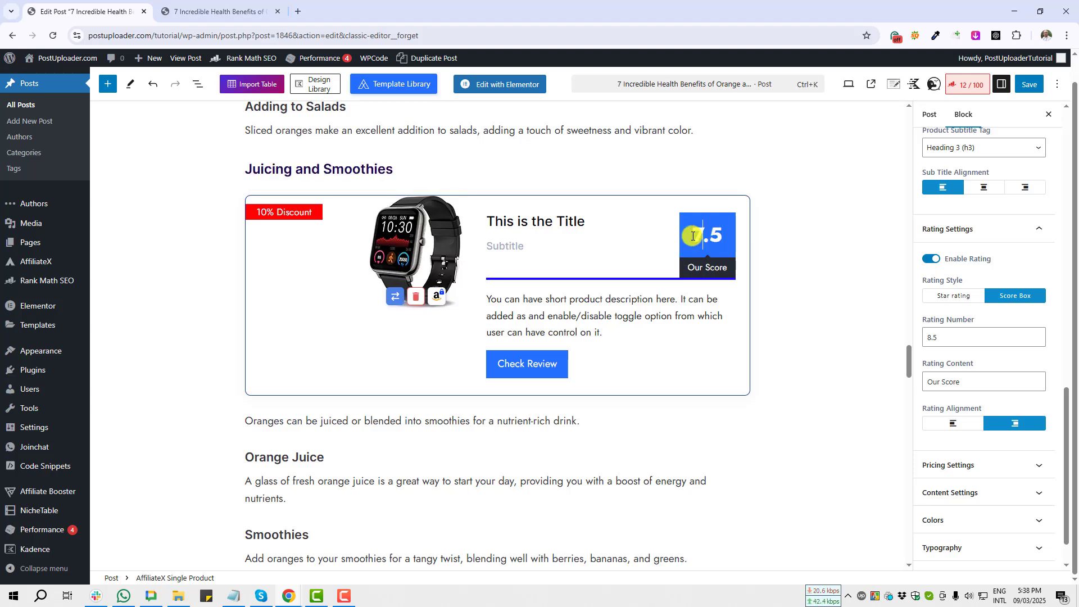
triple_click(935, 321)
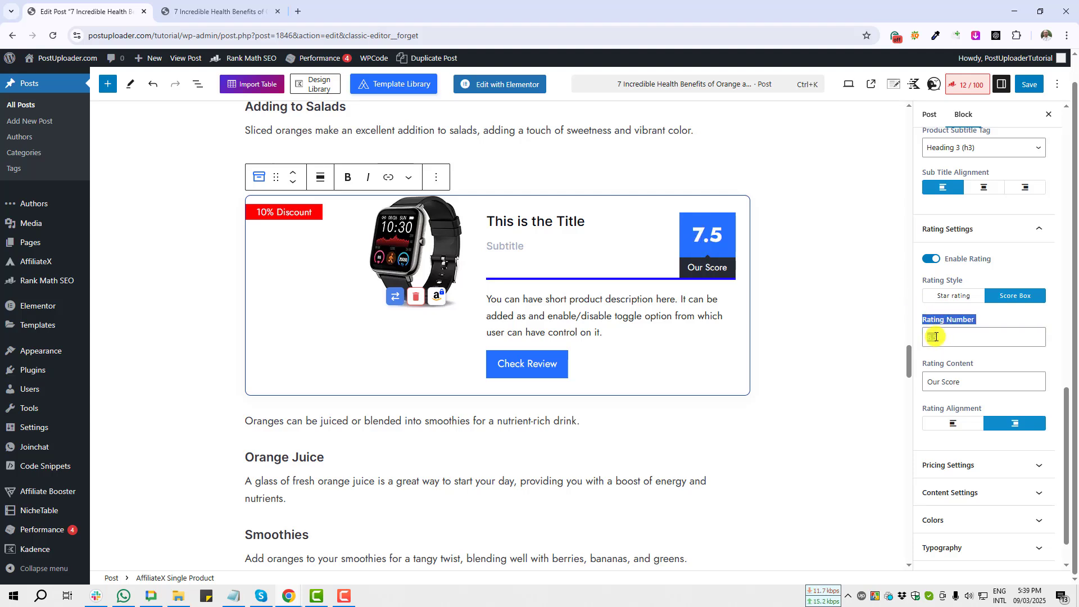
click(950, 337)
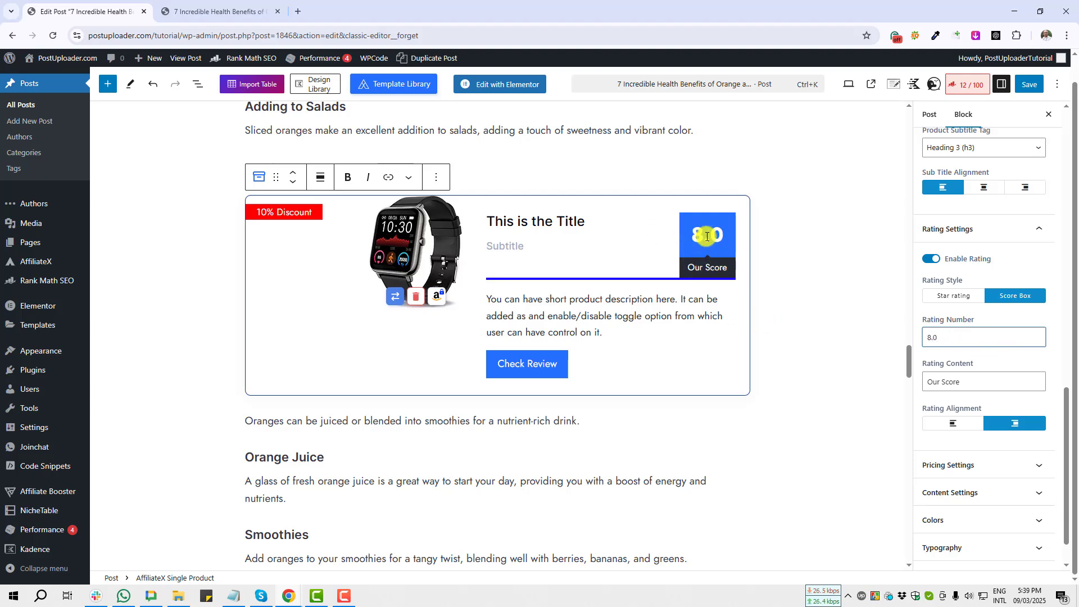
Select the "Our Score" text in the block's score box and the matching text in the Rating Content field
click(691, 268)
drag(691, 268, 720, 269)
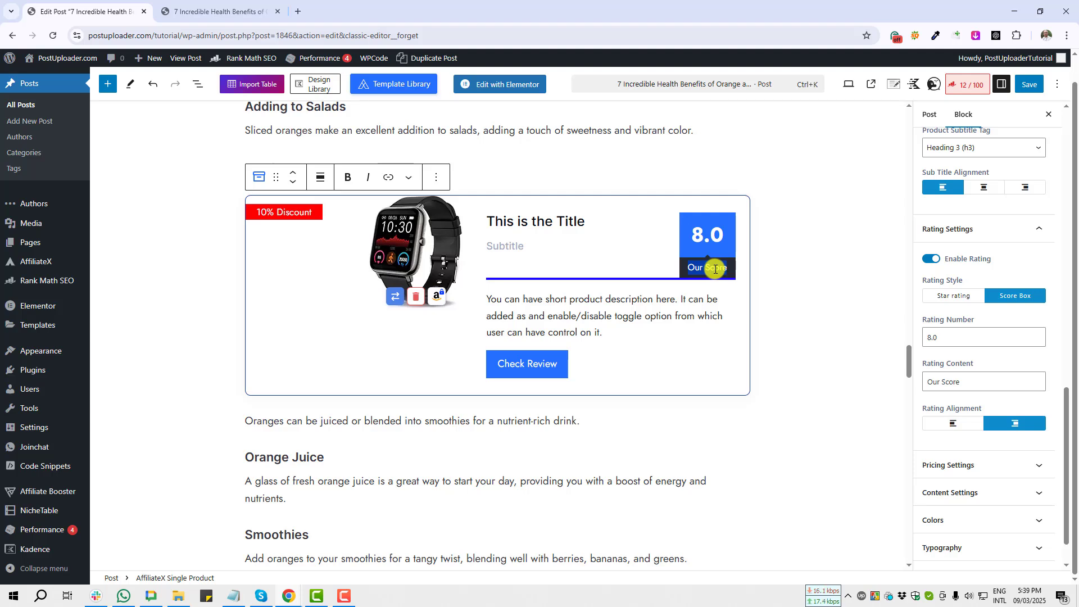
double_click(950, 381)
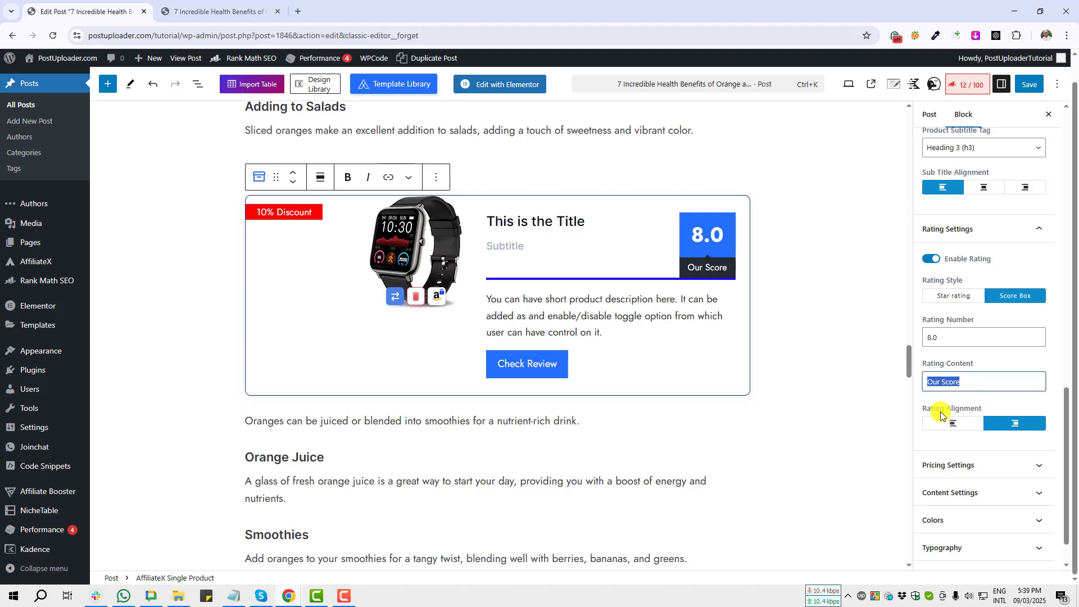
Try the left Rating Alignment for the score box and return it to right alignment
click(923, 414)
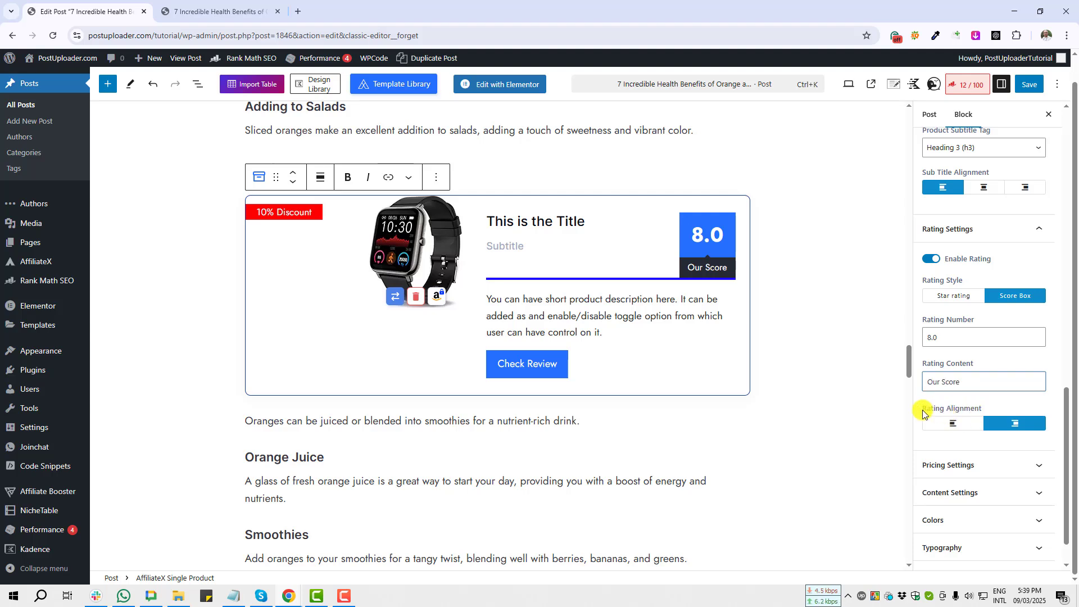
click(954, 426)
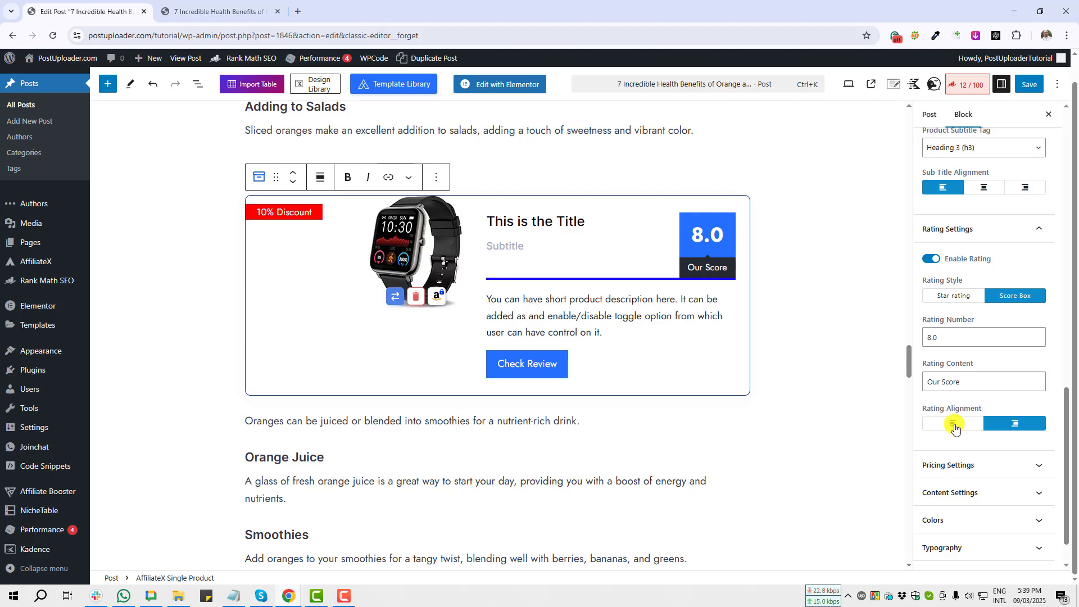
click(1019, 427)
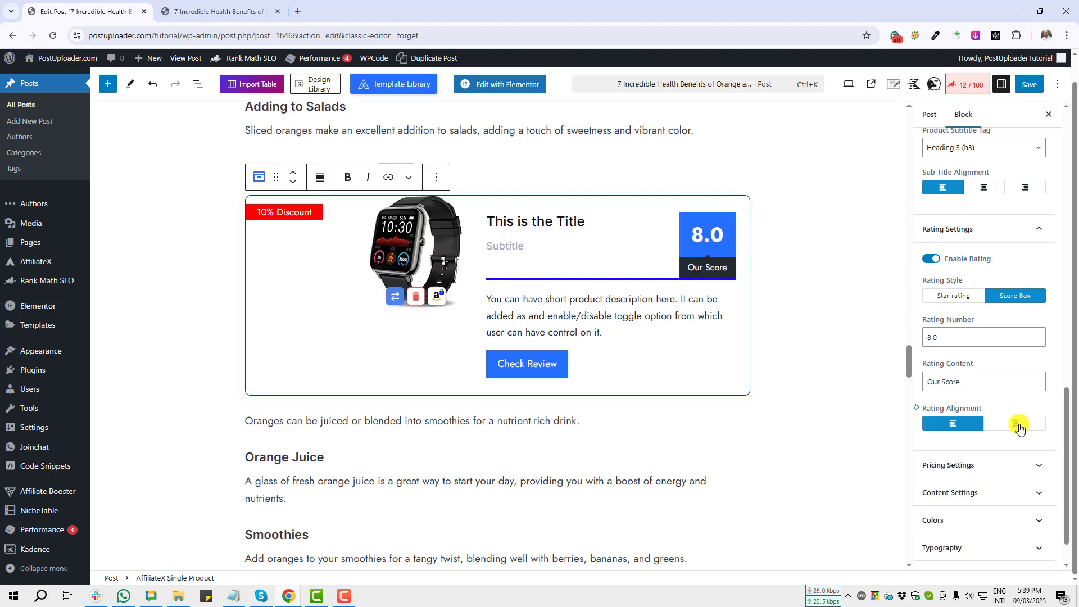
Outline part of the block's content column in a temporary screenshot selection, and enable pricing in the Pricing Settings
scroll(1022, 457, down, 1)
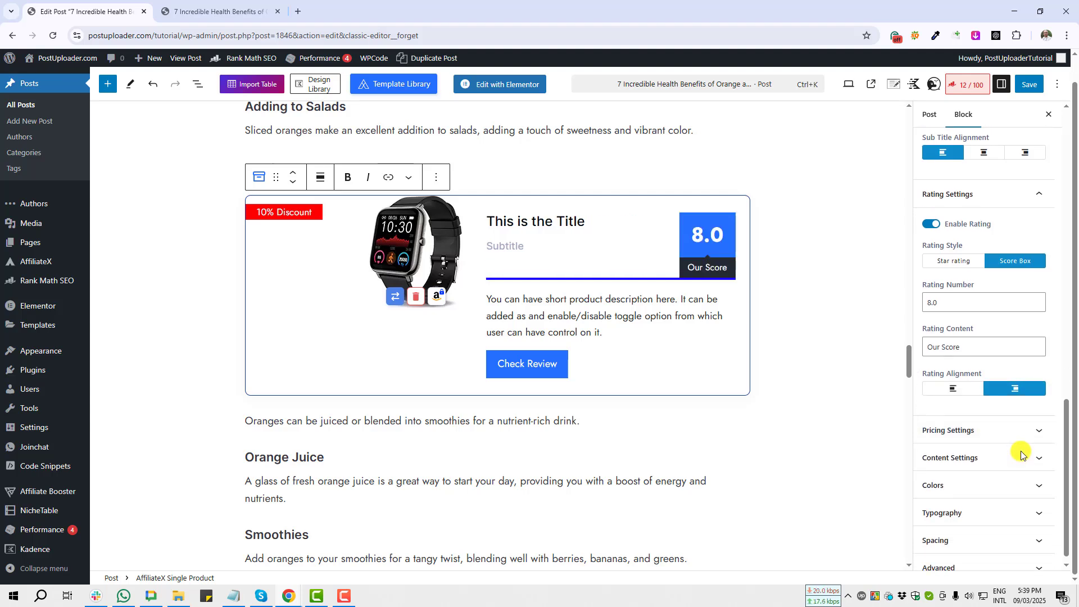
click(949, 421)
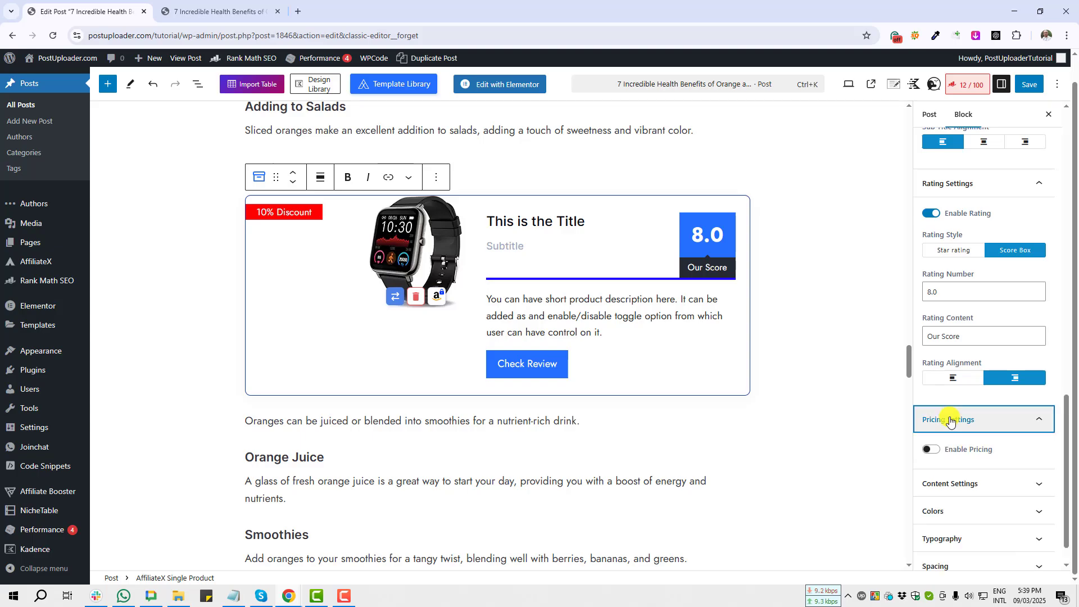
scroll(949, 421, down, 1)
key(Print)
drag(485, 201, 508, 416)
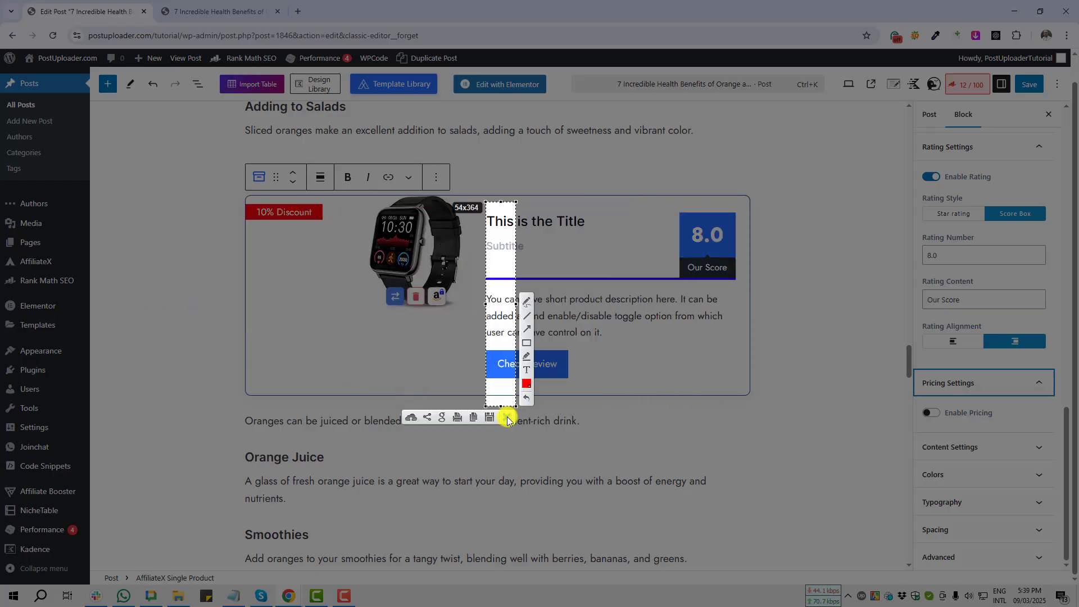
click(505, 417)
click(937, 415)
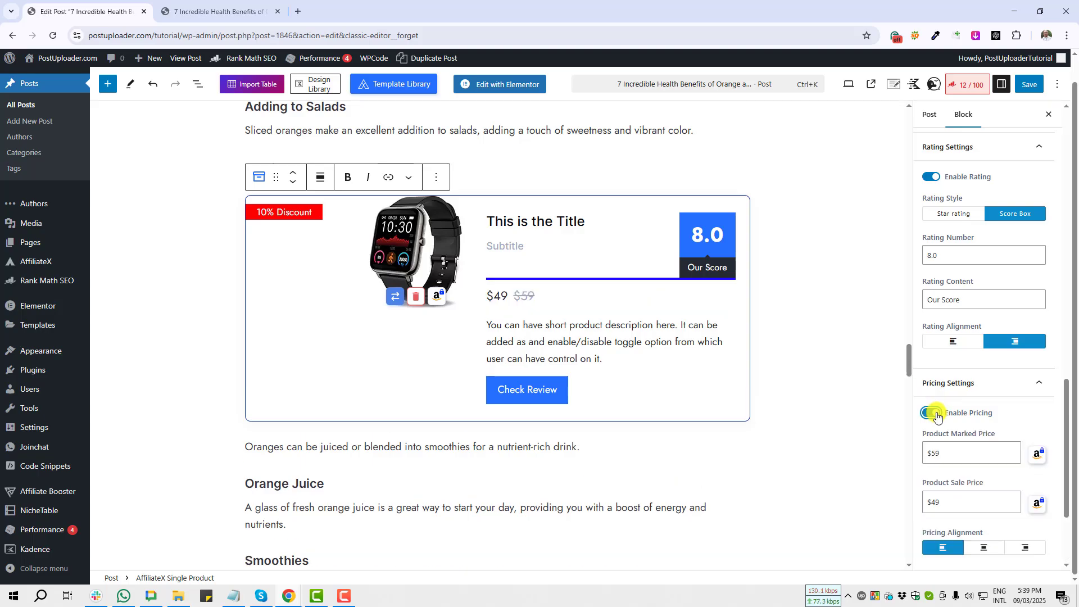
Outline the block's prices and the marked and sale price fields in temporary screenshot selections
key(Print)
drag(475, 285, 562, 312)
click(554, 322)
scroll(963, 330, down, 3)
key(Print)
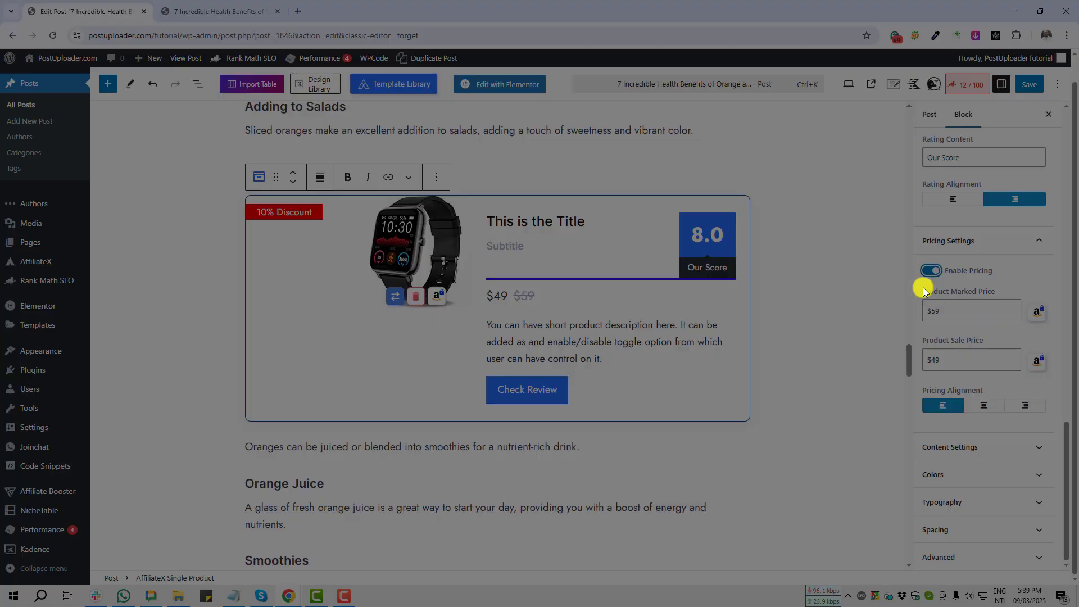
drag(916, 271, 1031, 383)
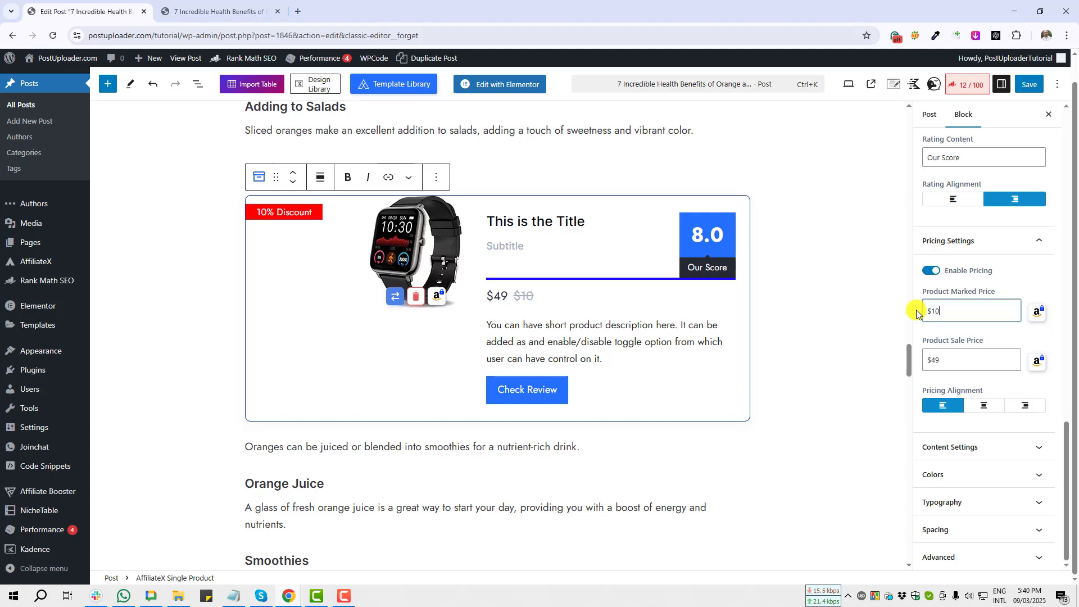
Set the Product Marked Price to $100 and the Product Sale Price to $90, and outline the block's prices in a temporary screenshot selection
double_click(947, 361)
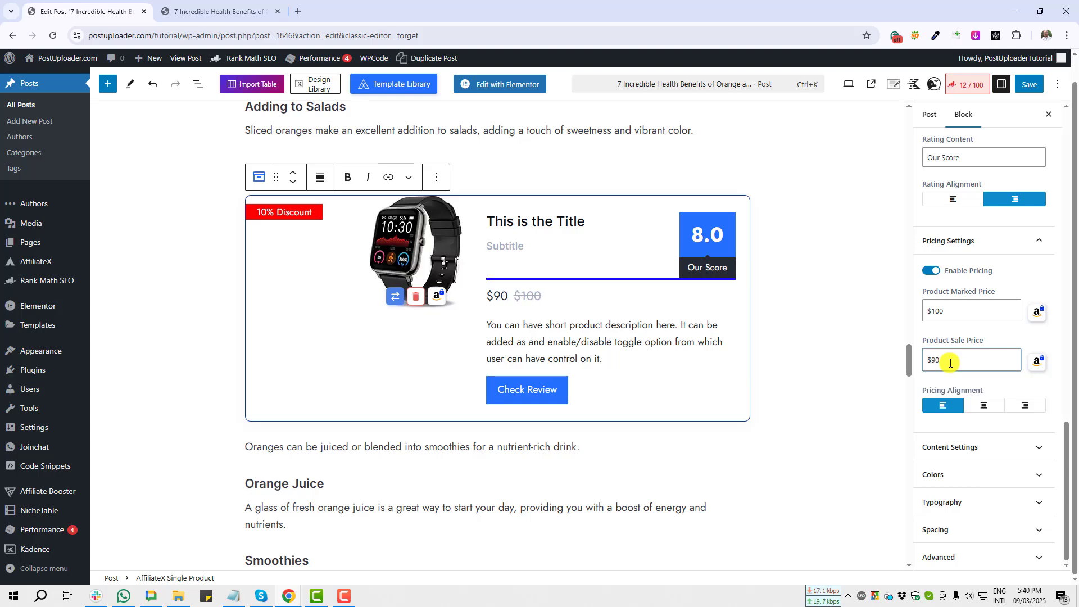
click(545, 331)
key(Print)
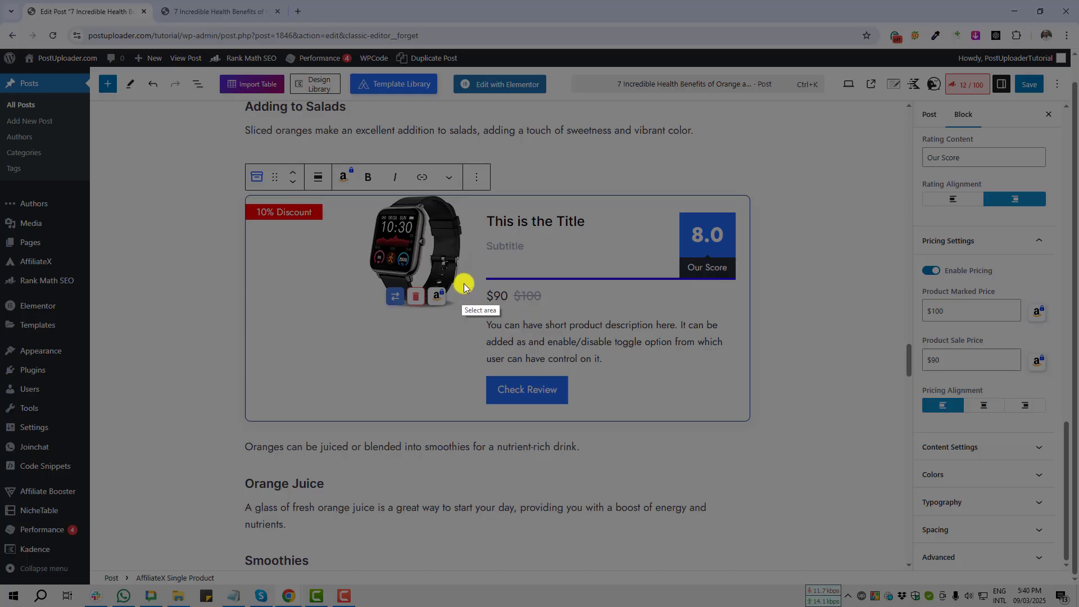
mouse_move(467, 277)
mouse_down()
mouse_move(512, 318)
mouse_move(572, 312)
mouse_up()
click(562, 323)
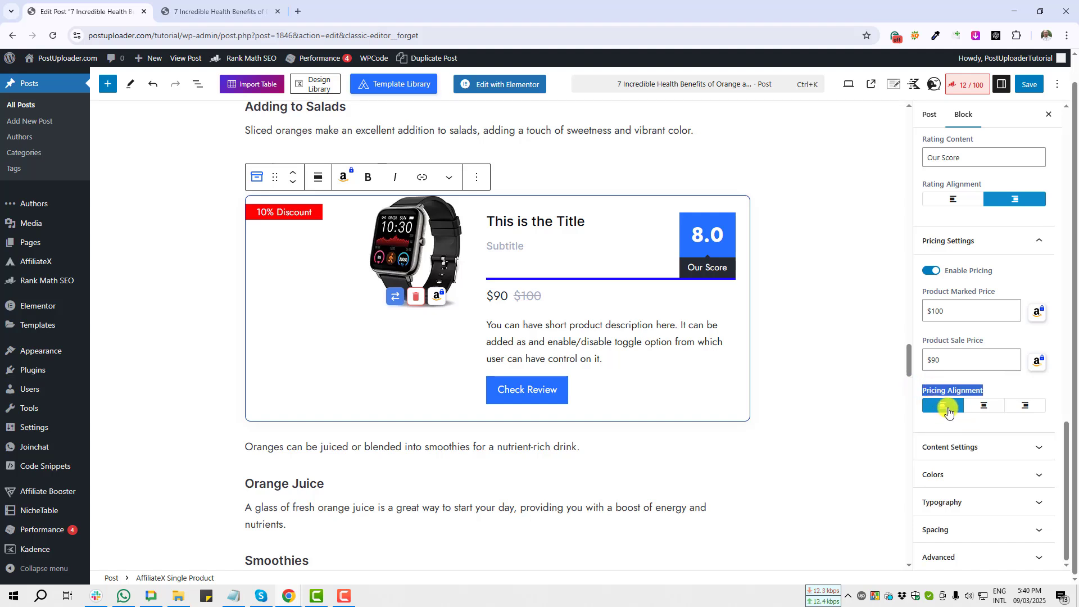
Try center and right Pricing Alignment for the product prices and return to left alignment
click(985, 407)
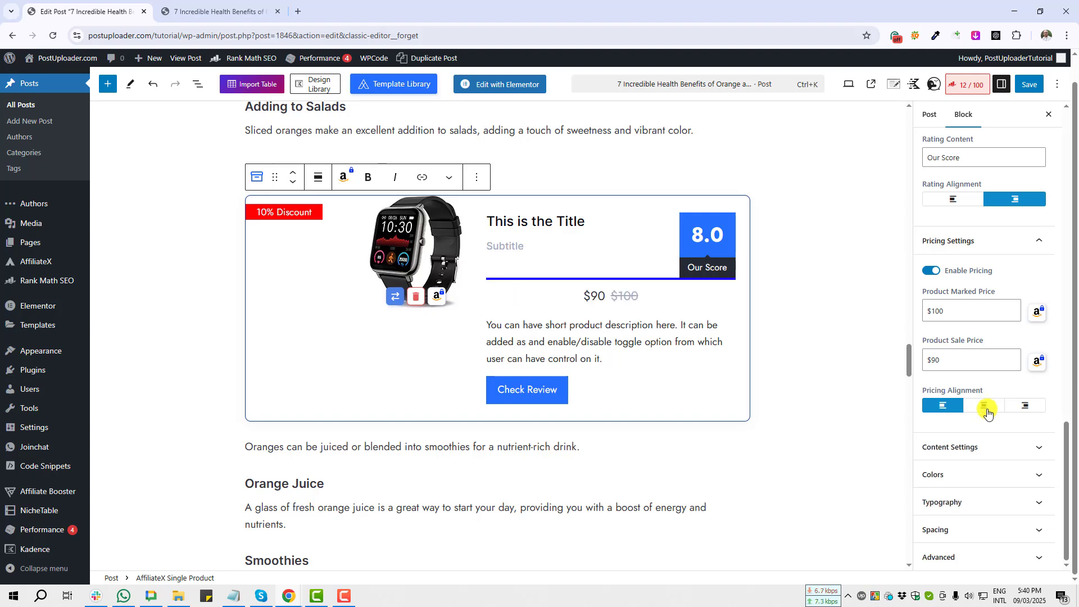
click(1023, 405)
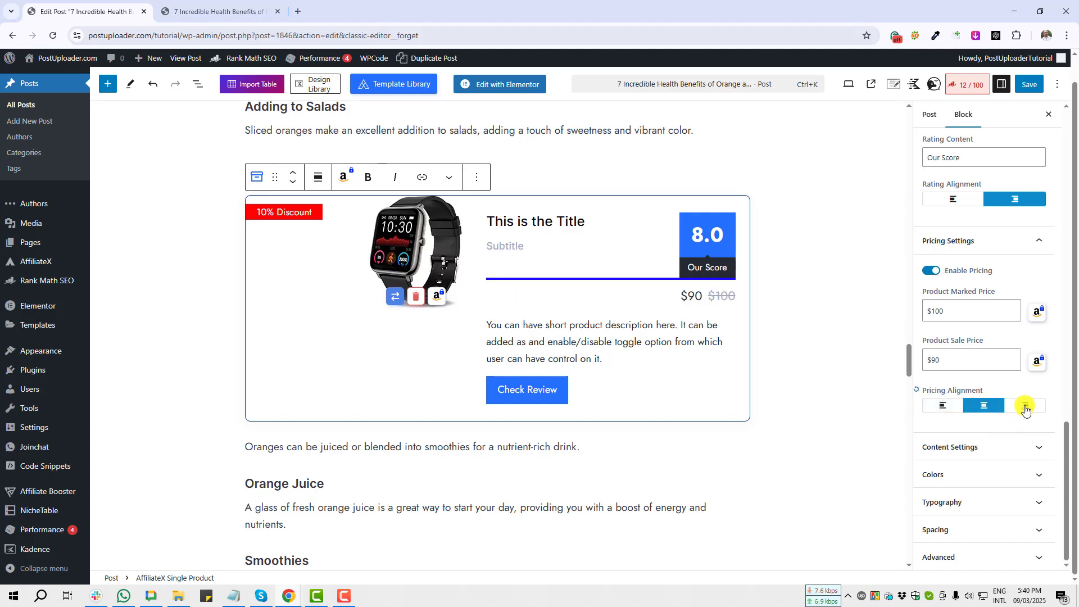
click(943, 405)
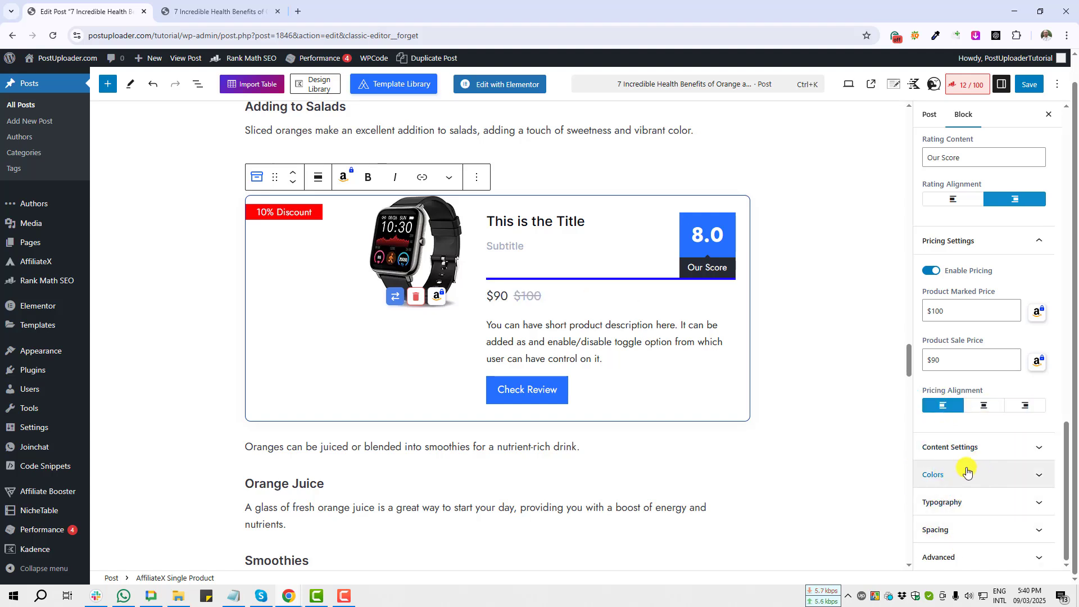
Expand the Content Settings and outline the block's description paragraph in a temporary screenshot selection
click(1019, 447)
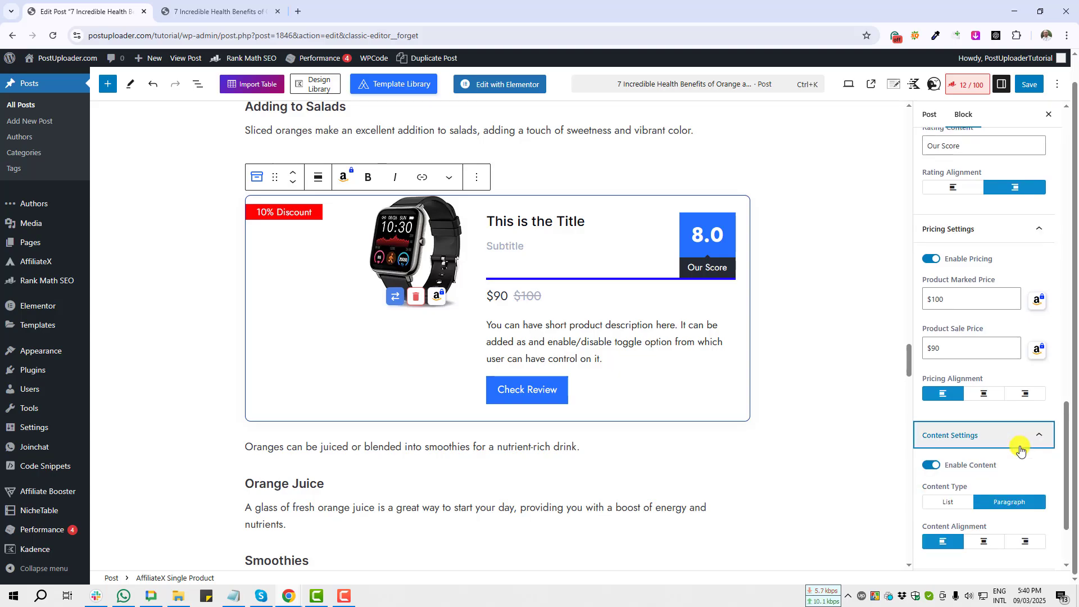
key(Print)
drag(473, 308, 735, 371)
click(727, 383)
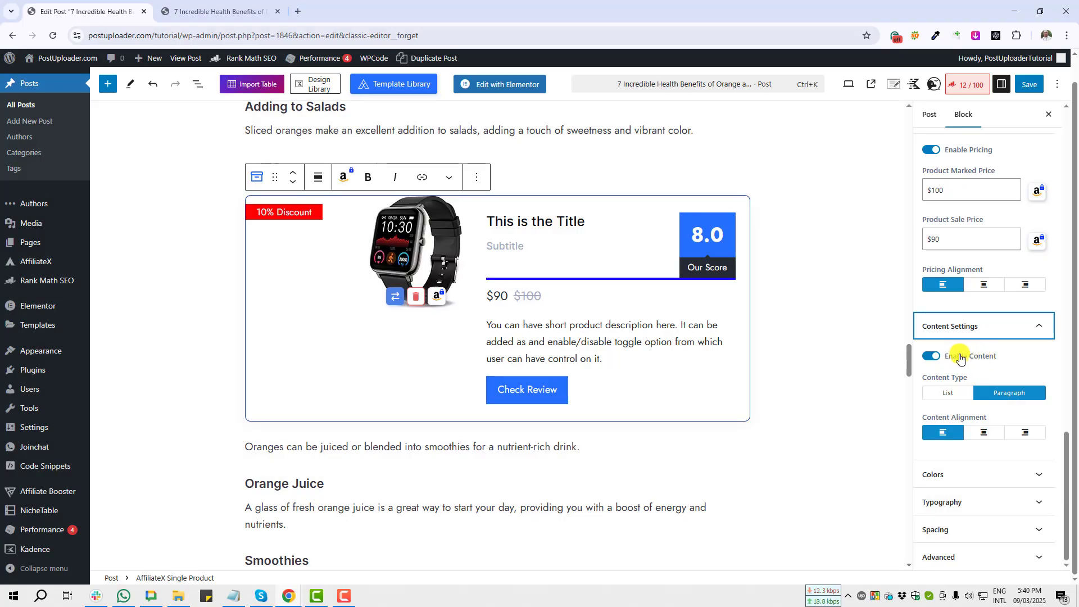
Try disabling the block's content, outline the area below the prices in a temporary screenshot selection, and re-enable the content
click(930, 358)
click(929, 359)
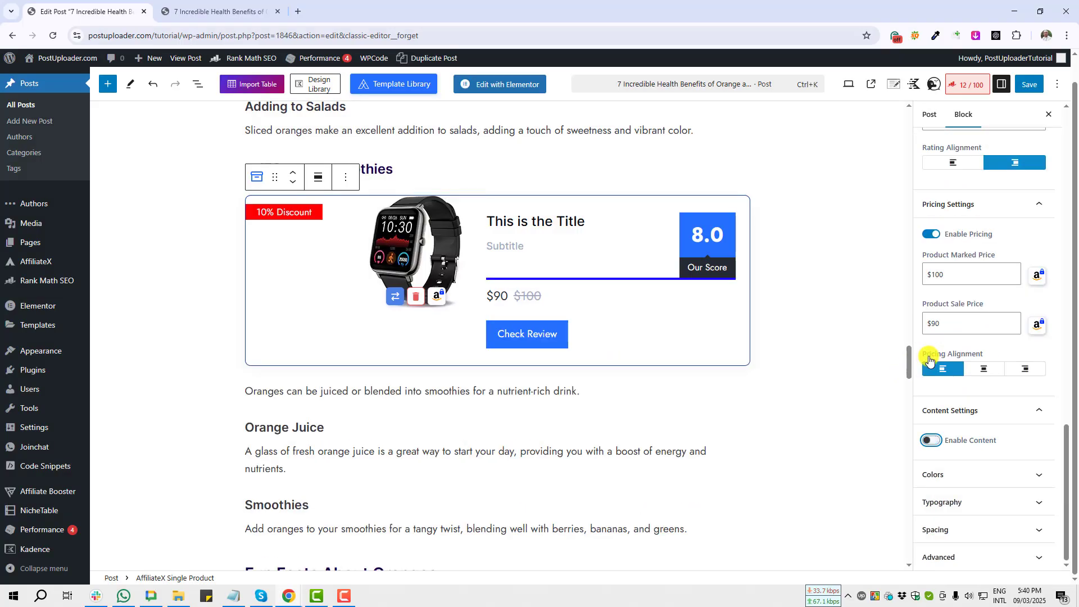
key(Print)
drag(465, 302, 738, 325)
click(728, 336)
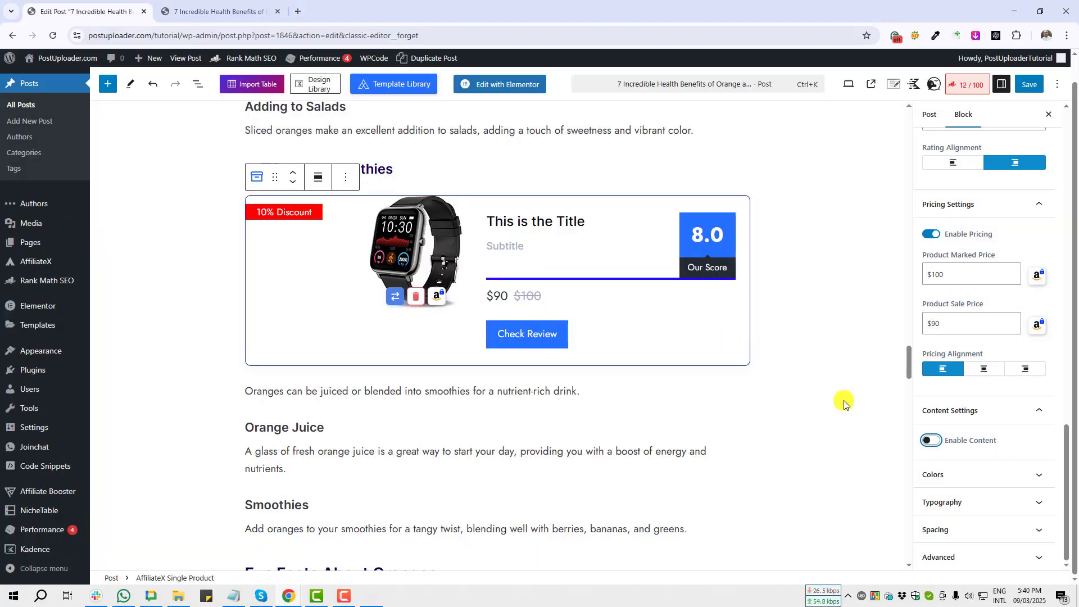
click(931, 441)
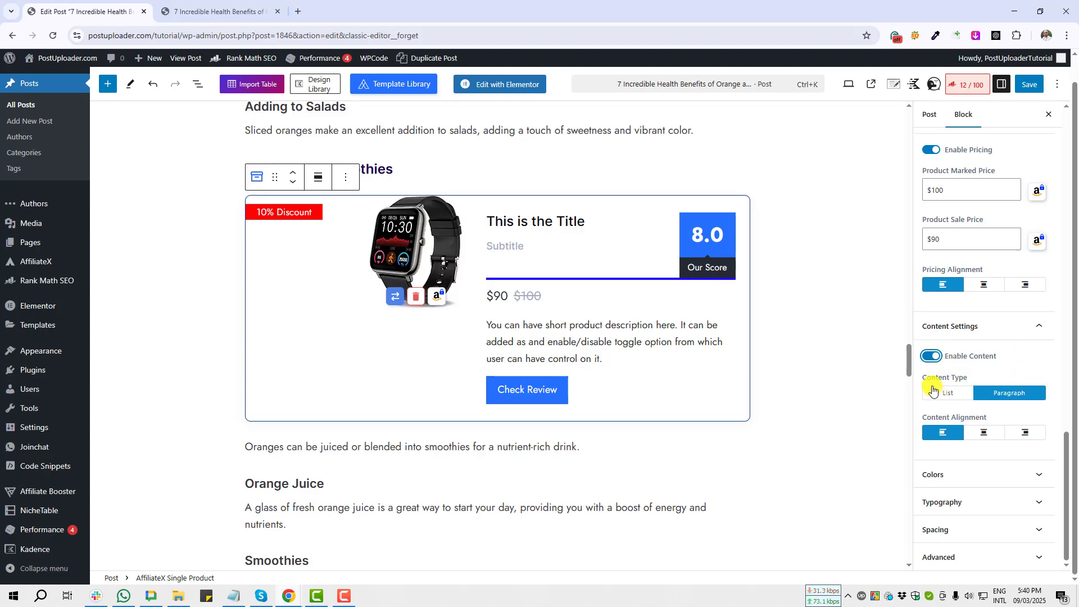
Outline the Content Type options in a temporary screenshot selection and switch the content type to List
key(Print)
drag(911, 366, 1054, 410)
click(1046, 421)
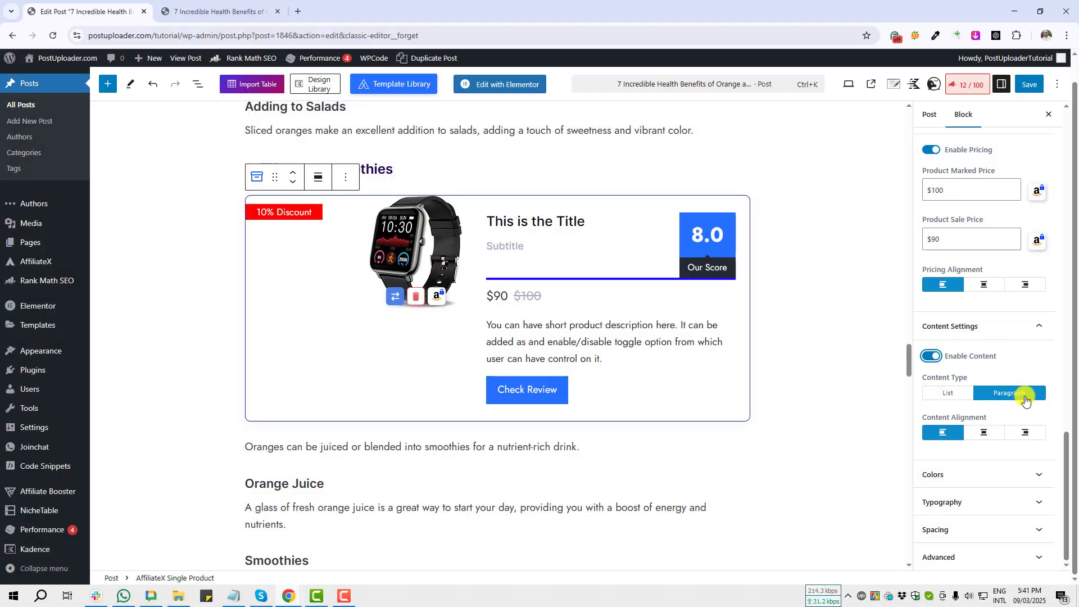
click(948, 395)
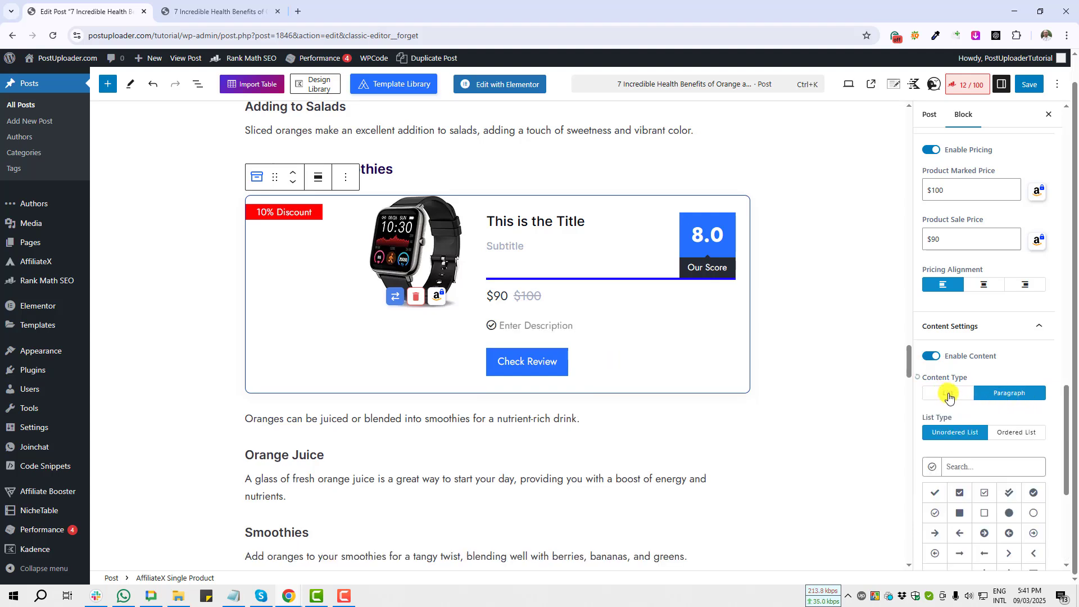
scroll(948, 394, down, 3)
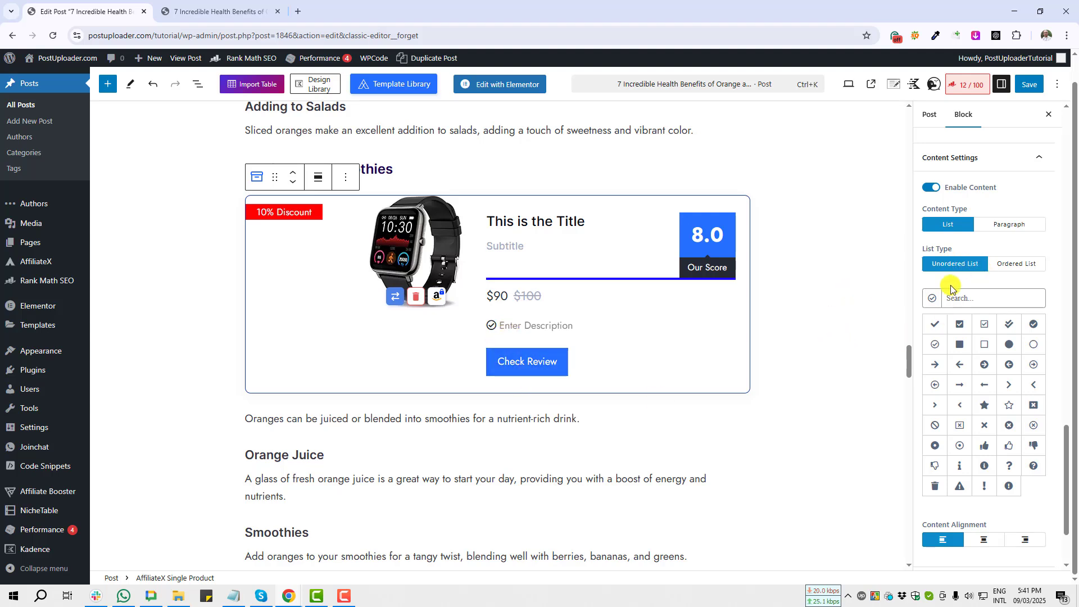
Try the Ordered List type, outline its number marker in a temporary screenshot selection, and return to Unordered List
click(1028, 266)
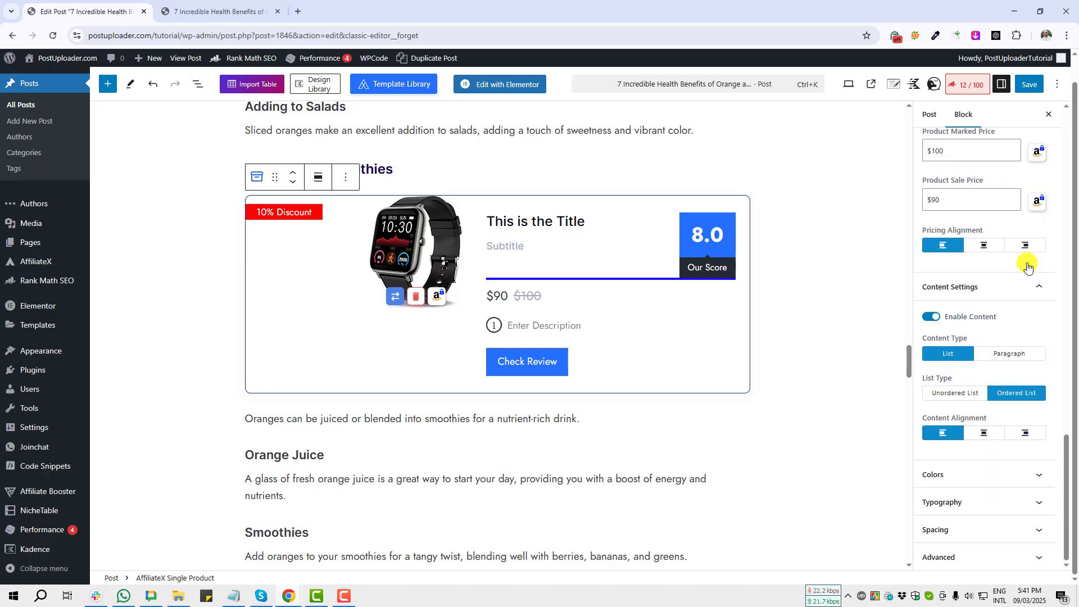
key(Print)
drag(498, 321, 513, 425)
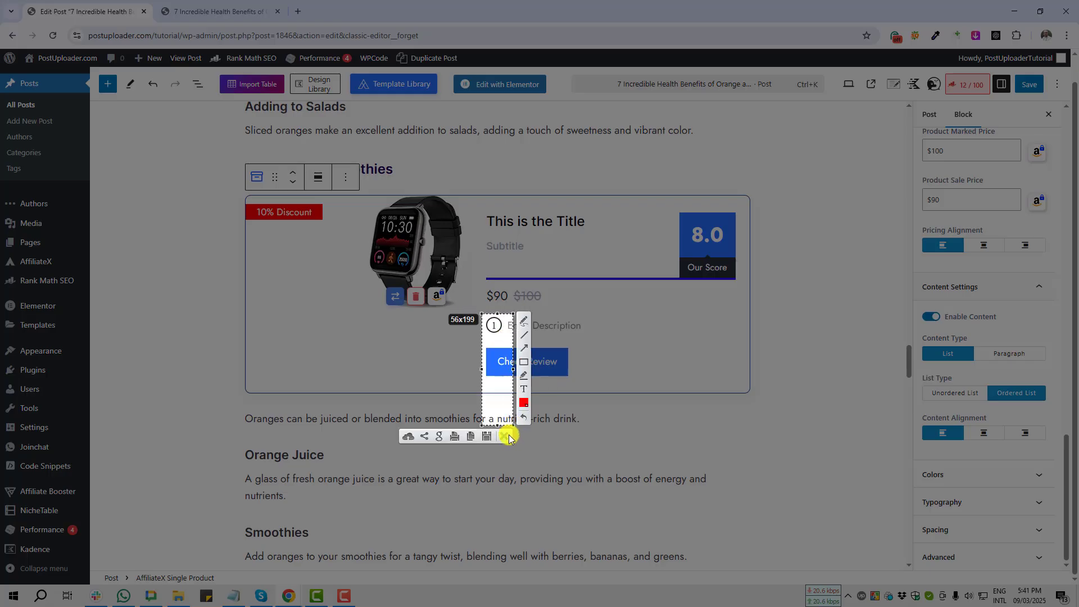
click(507, 436)
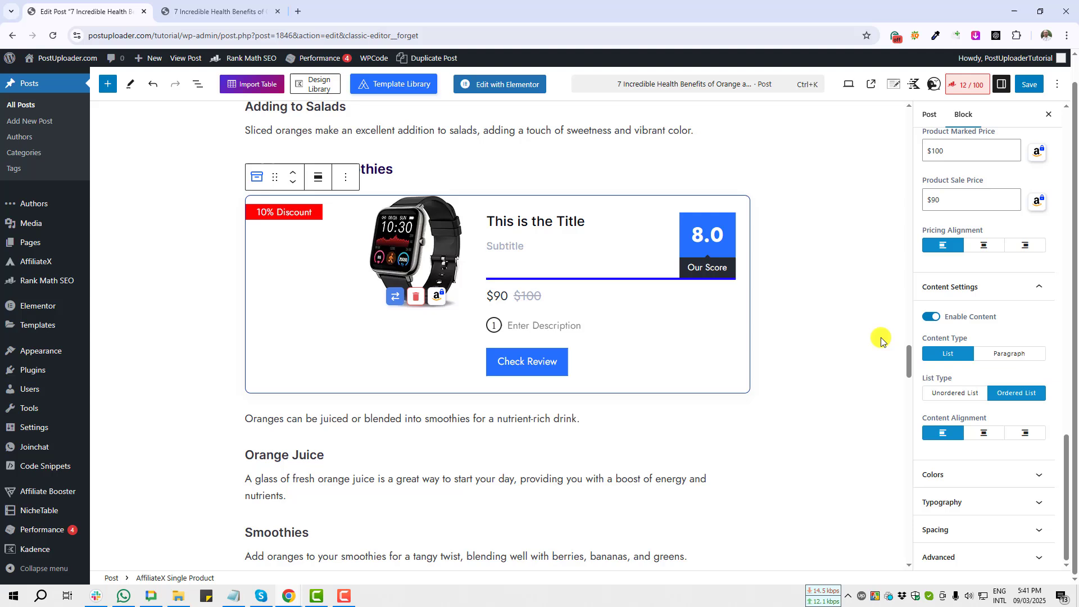
click(964, 397)
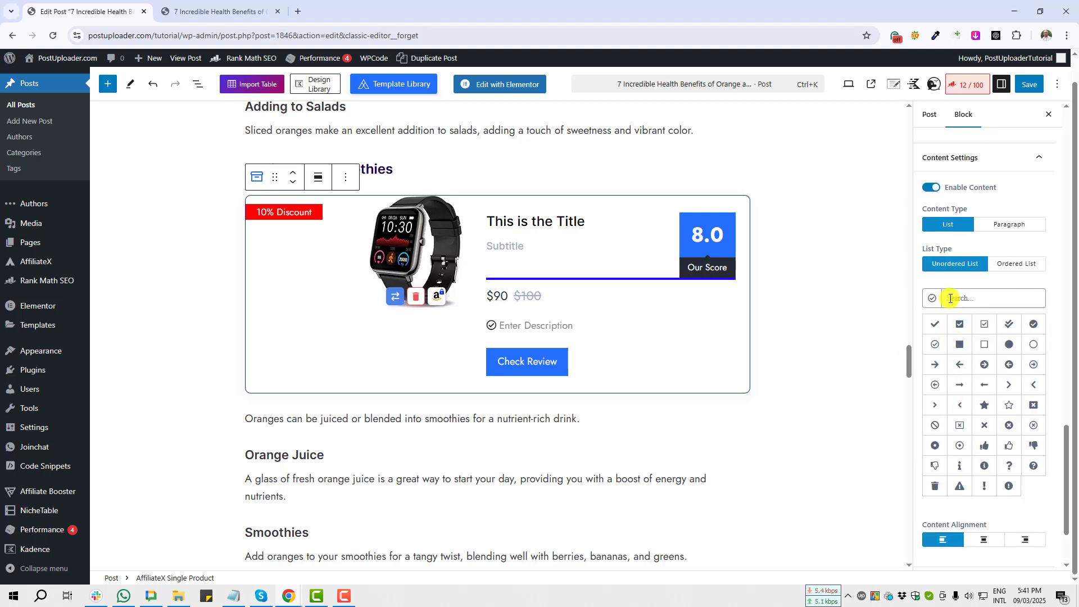
Change the unordered list's icon to the solid star, outlining the old and new icons in temporary screenshot selections
key(Print)
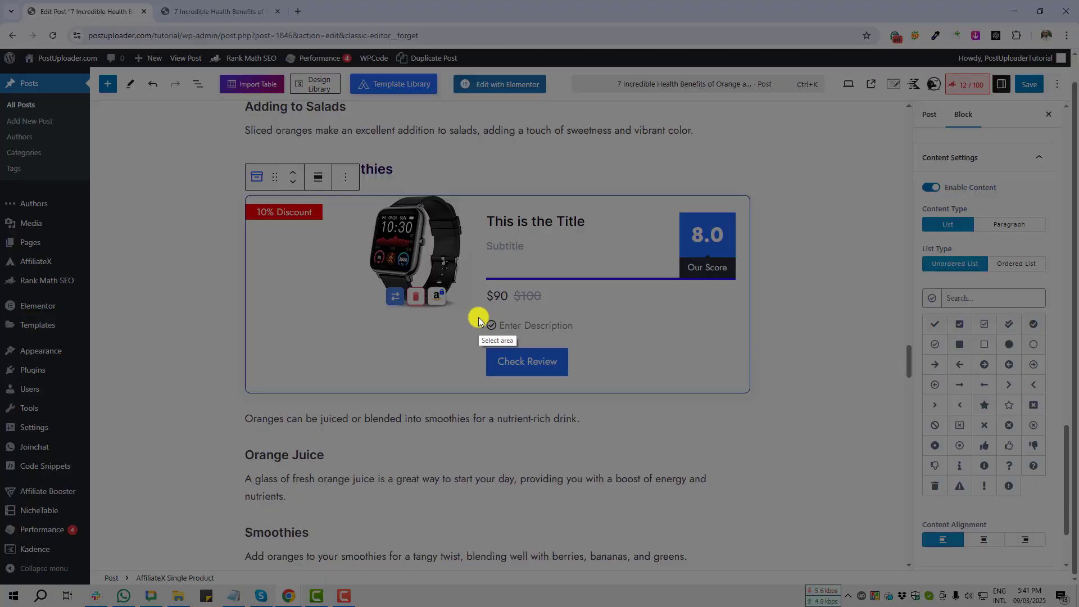
drag(479, 313, 501, 337)
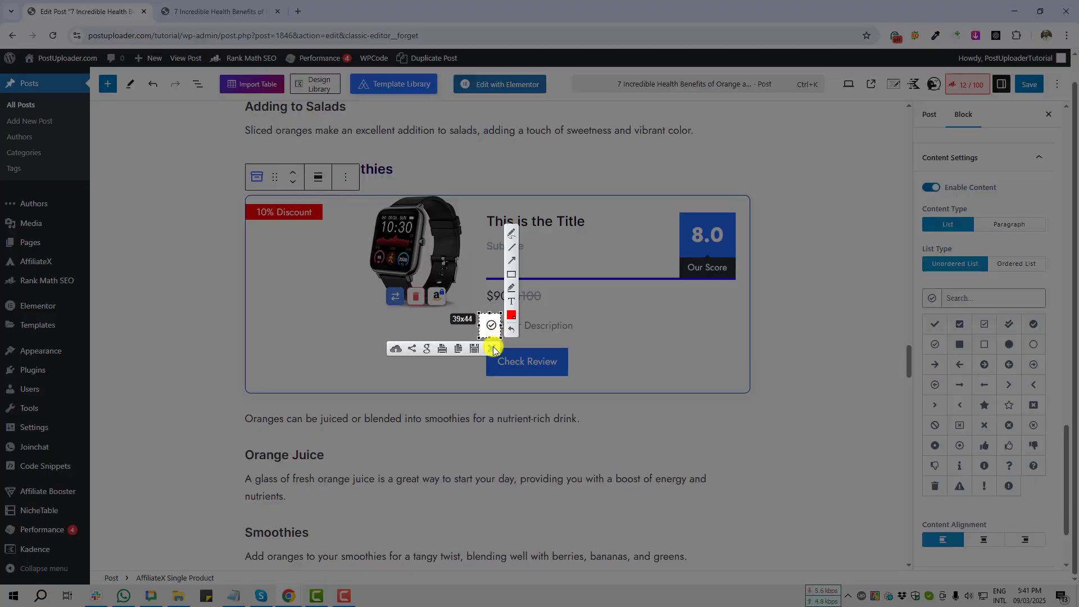
click(493, 348)
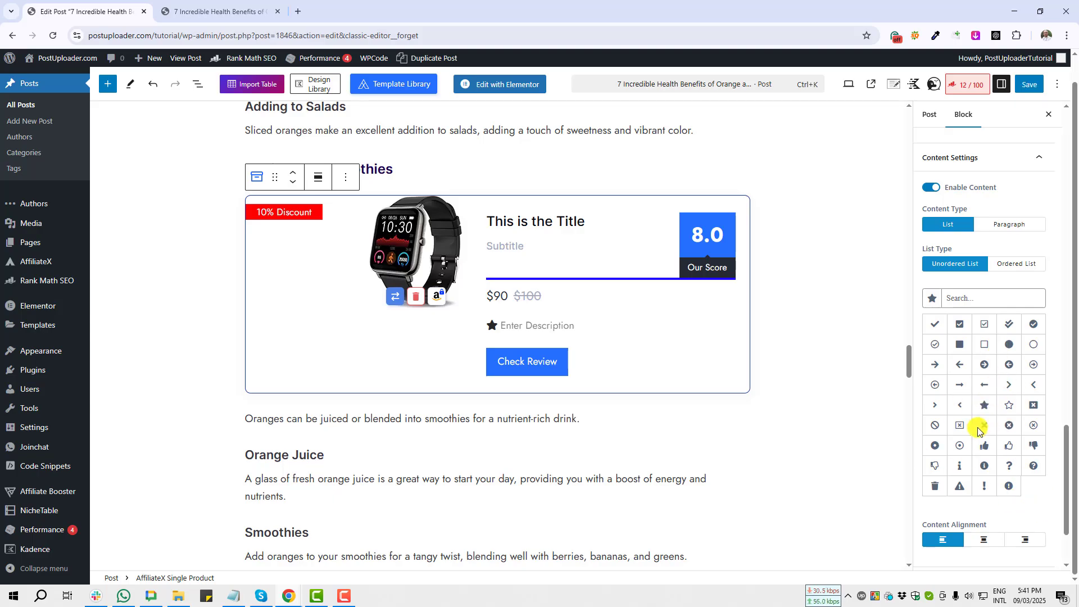
key(Print)
drag(481, 320, 499, 337)
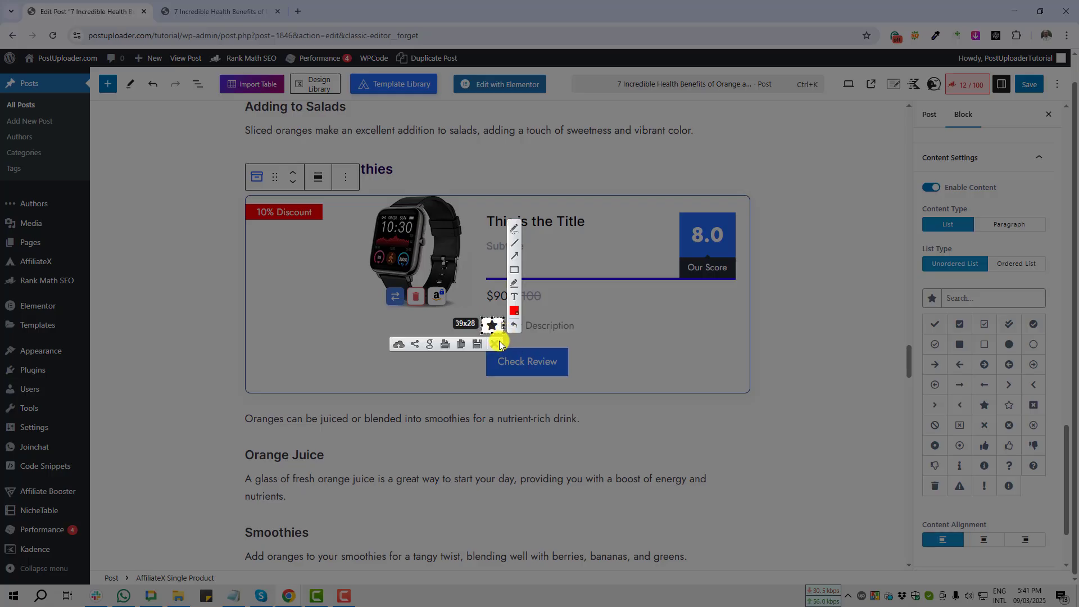
key(ctrl+c)
Add two more empty items to the description list in the product block
click(532, 327)
key(Return)
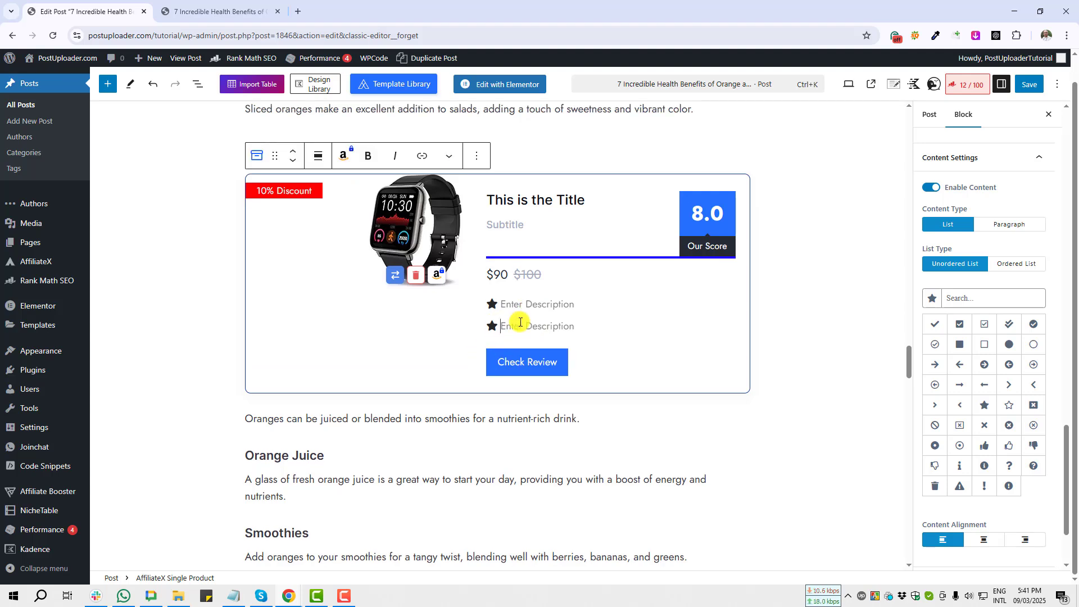
key(Return)
click(529, 282)
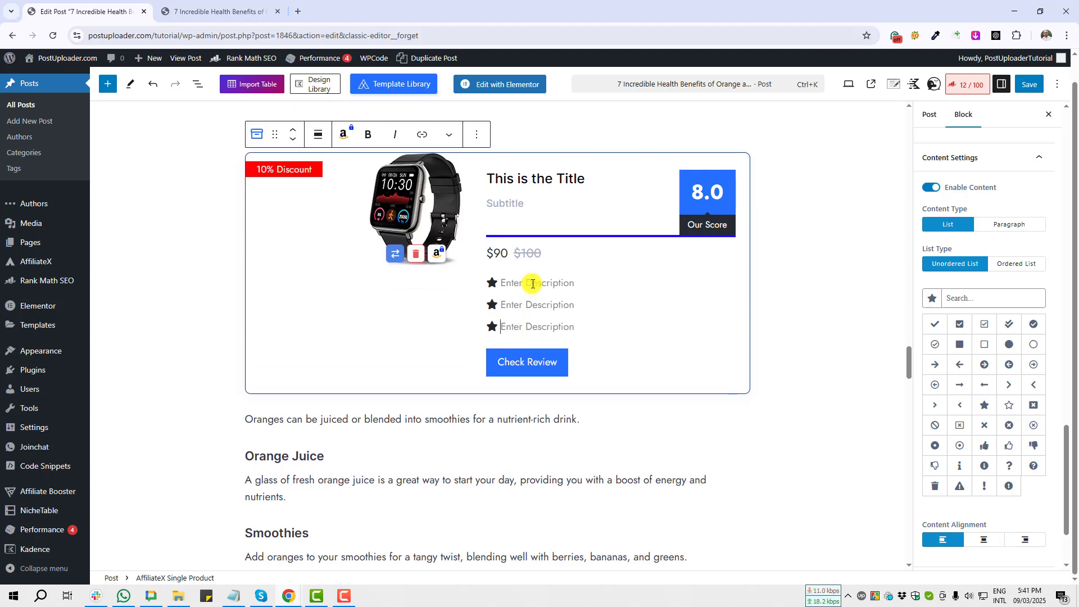
Try center and right content alignment for the description list, and return it to left alignment
scroll(1006, 409, down, 2)
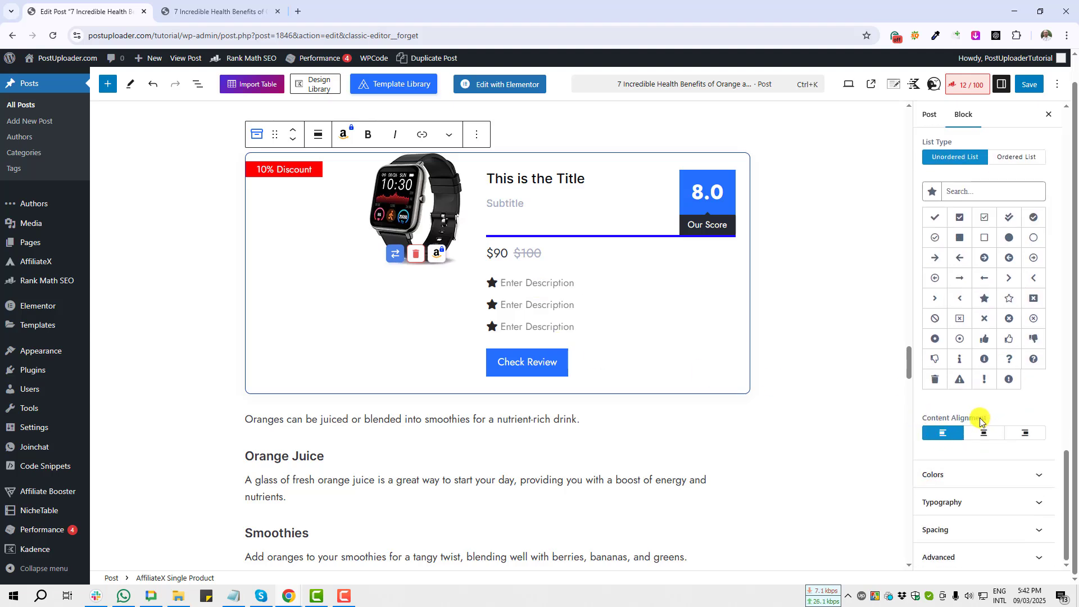
drag(981, 422, 918, 437)
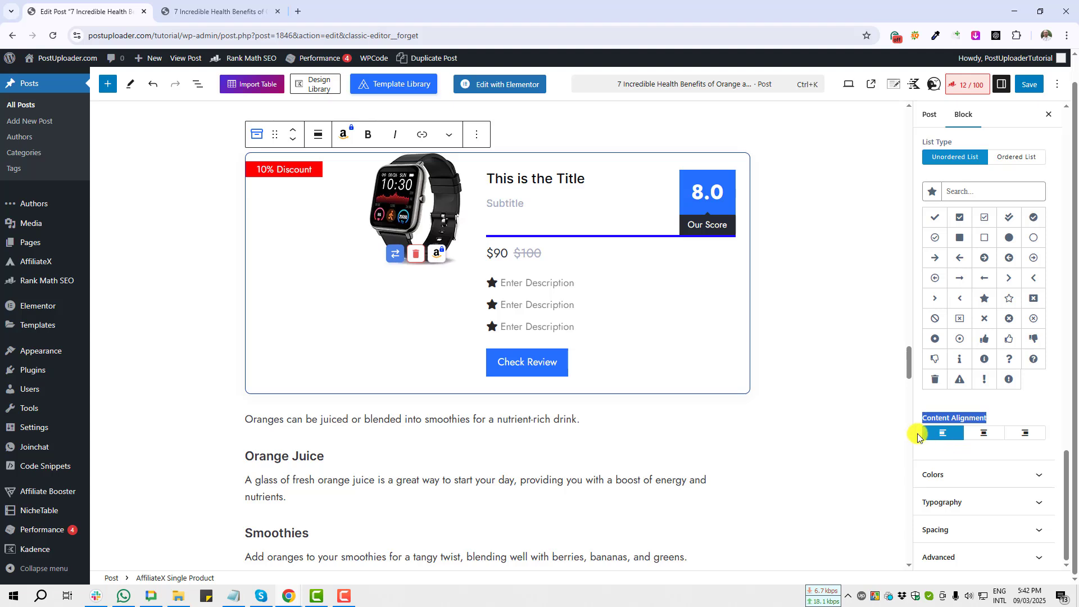
click(983, 435)
click(1026, 434)
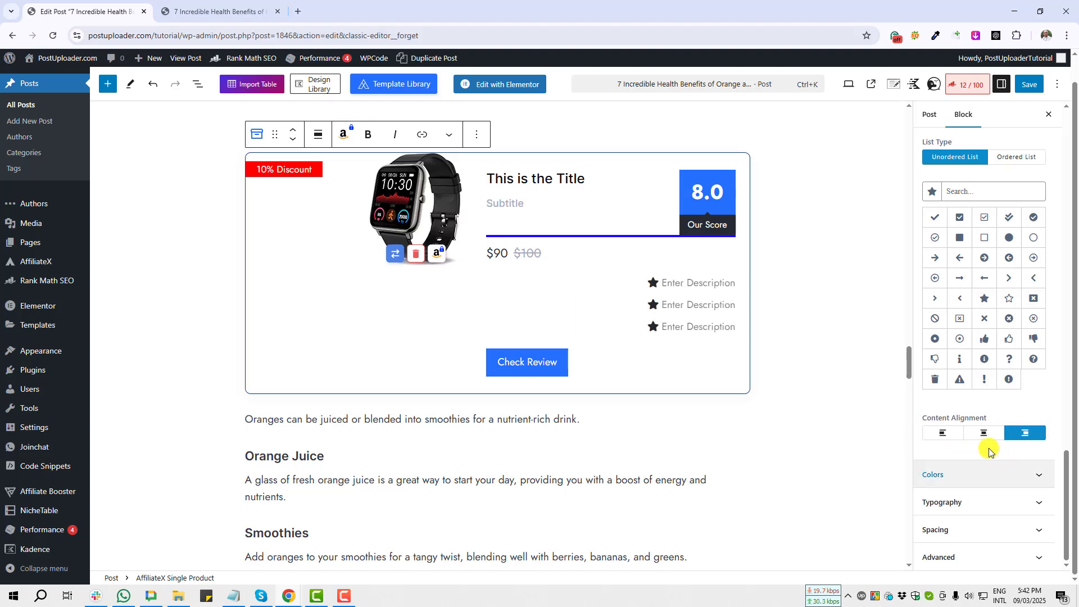
click(941, 434)
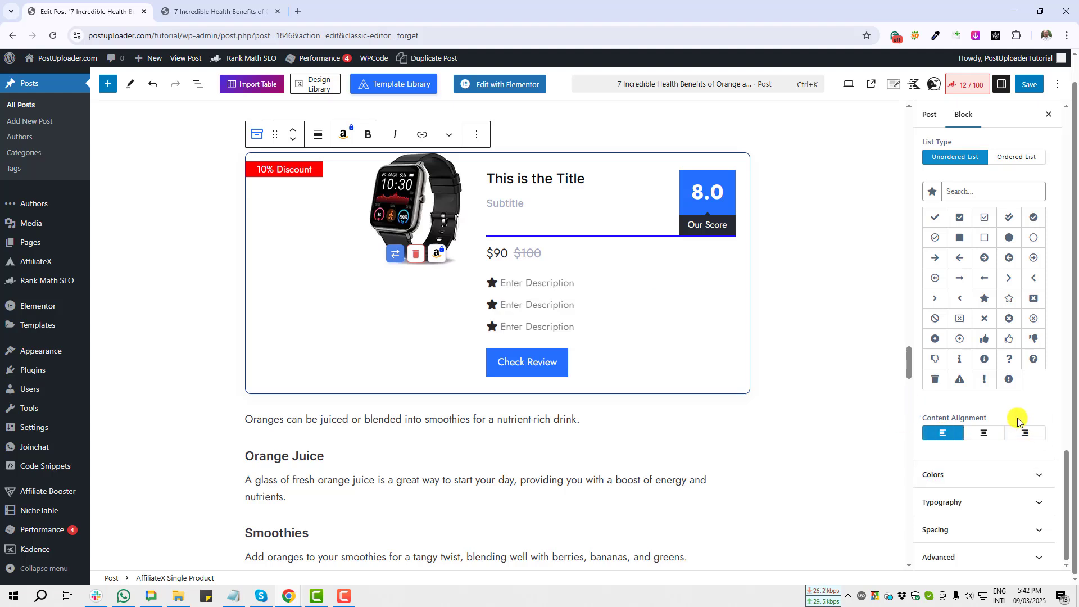
Open the Colors settings, highlight the color option names and outline the product block in a temporary screenshot selection
click(967, 478)
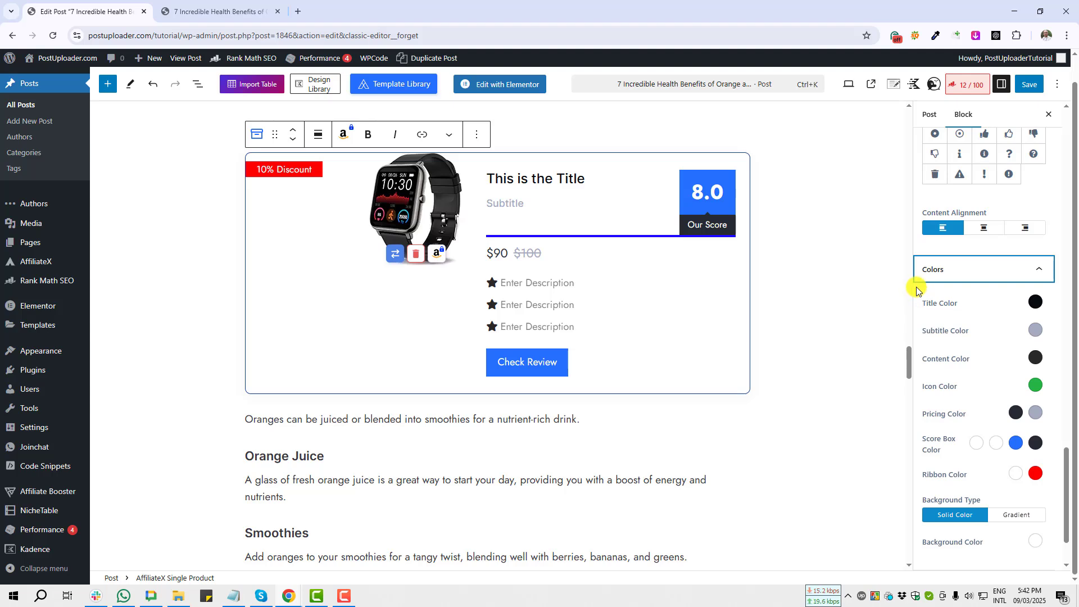
drag(917, 288, 972, 400)
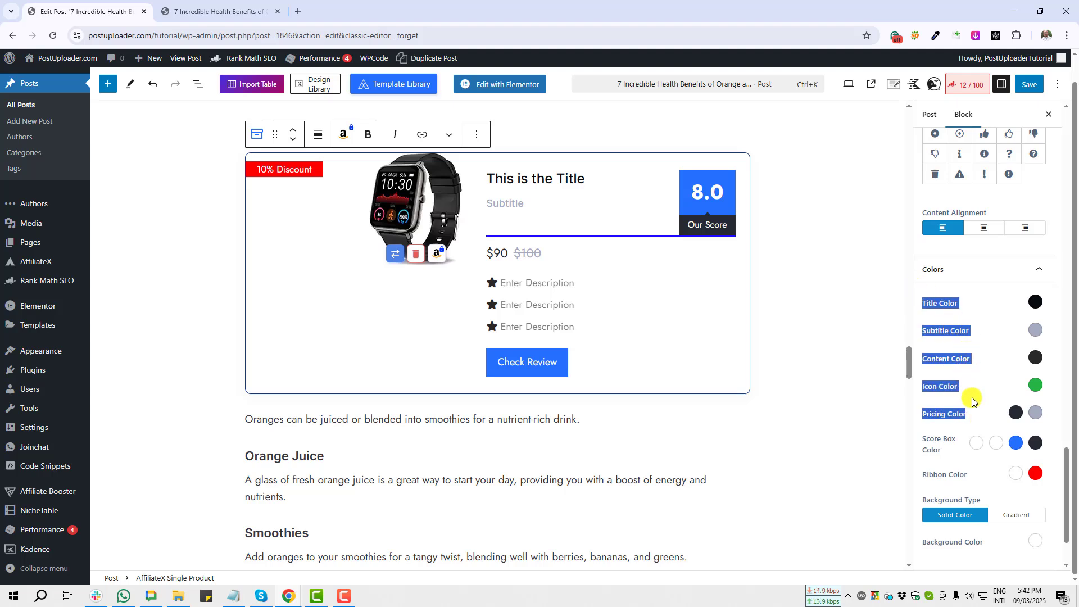
key(Print)
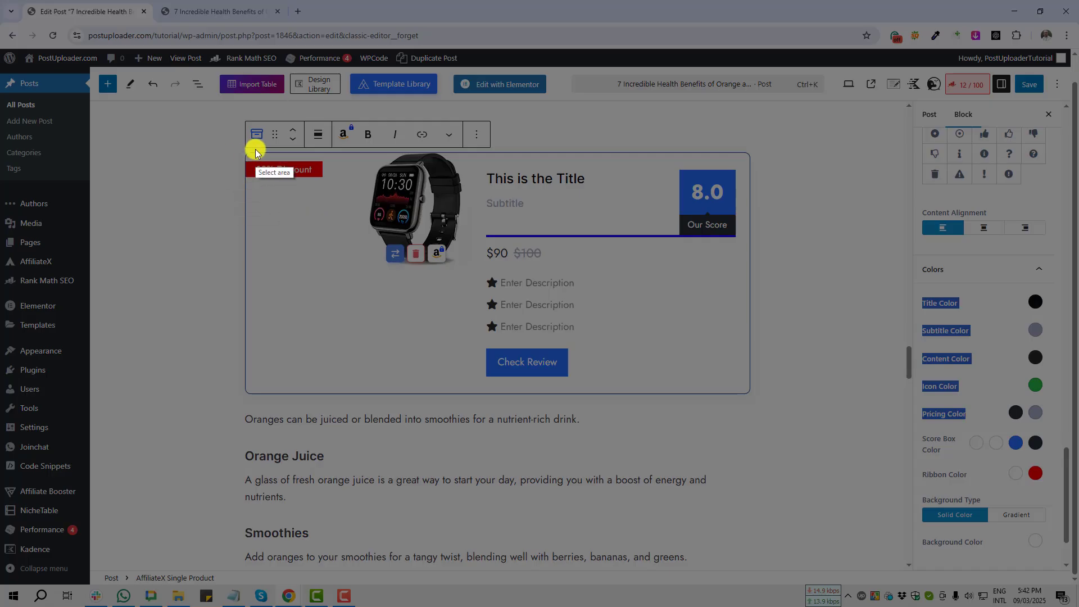
drag(255, 152, 750, 398)
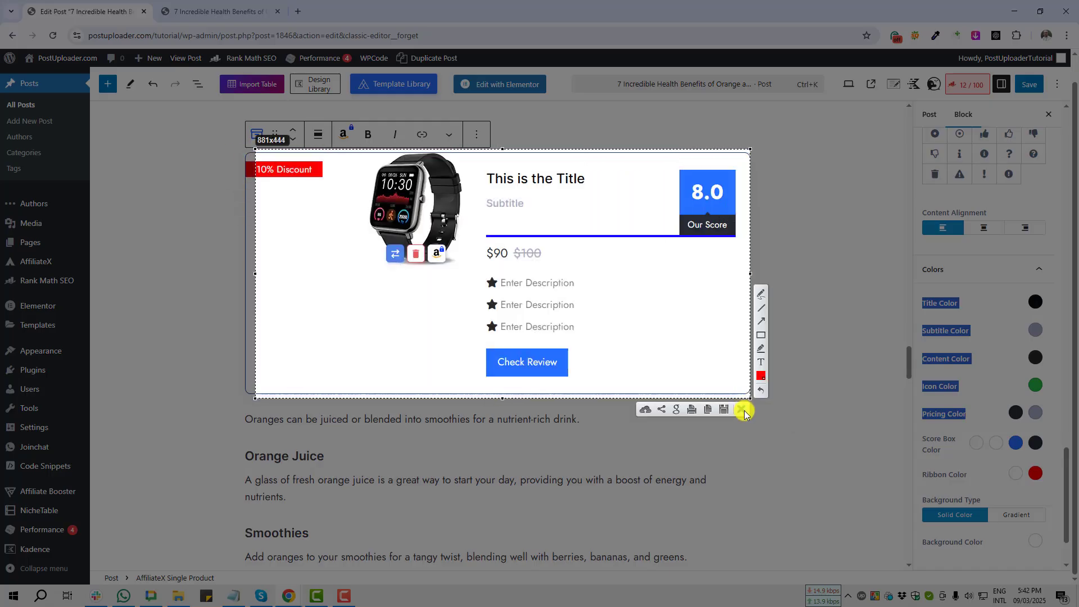
click(743, 410)
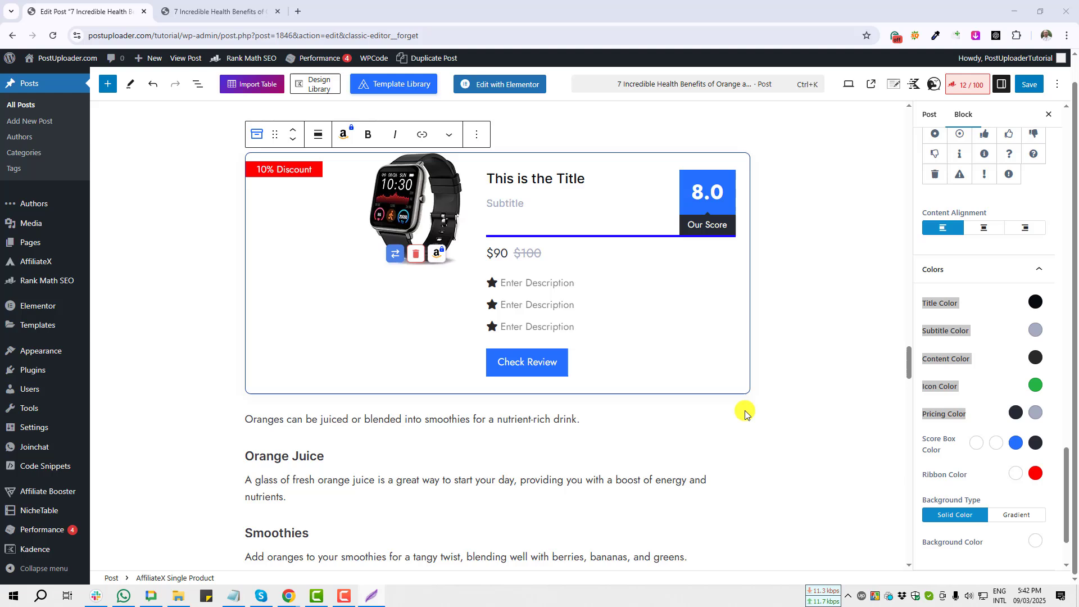
click(943, 305)
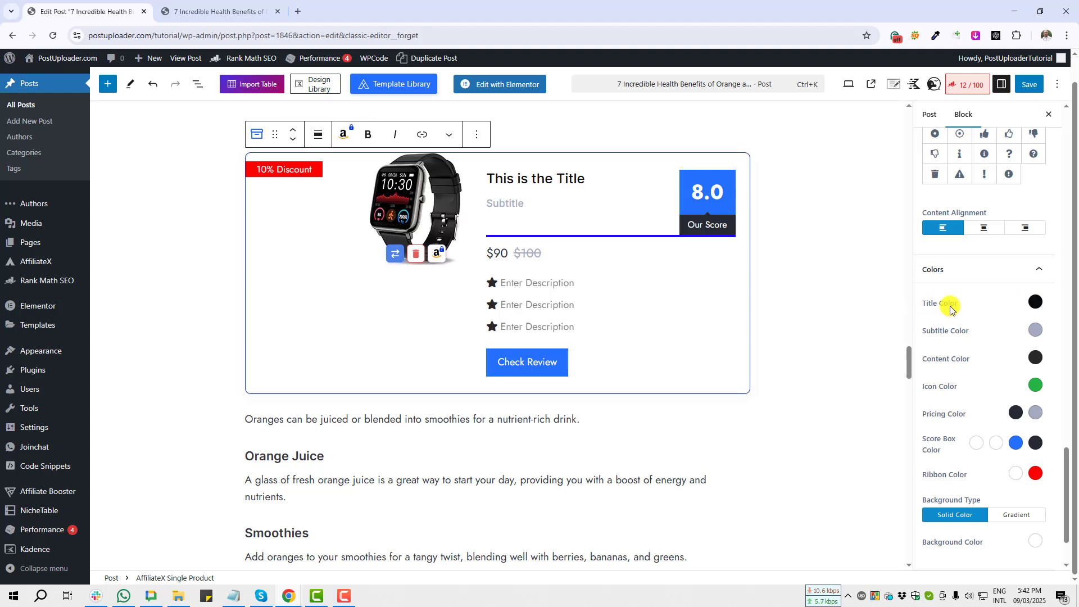
Set the Title Color to blue (0722F6), outlining the title in a temporary screenshot selection
click(1035, 302)
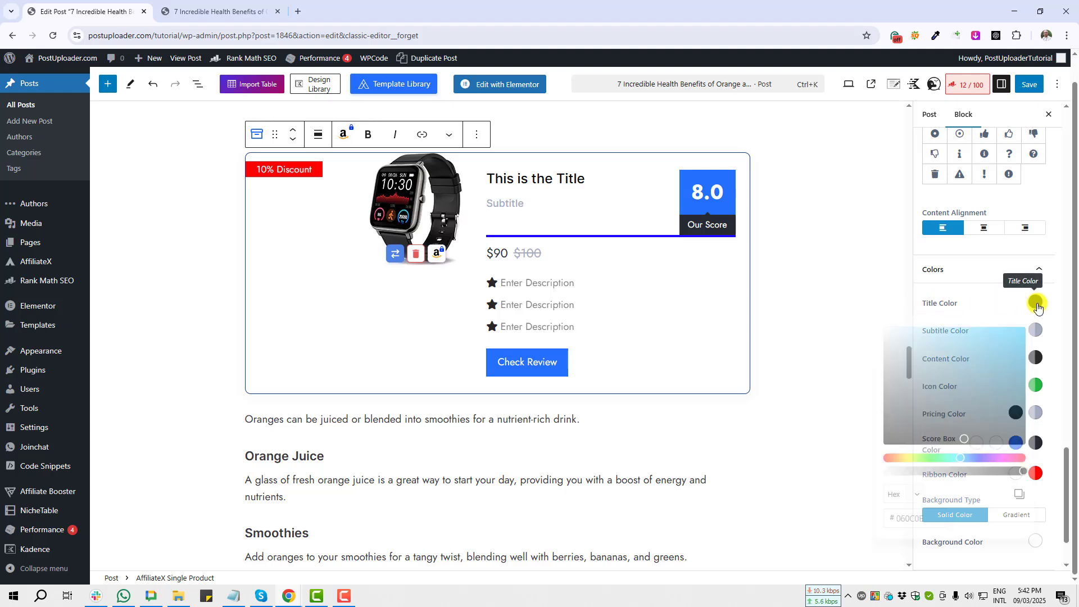
click(975, 462)
drag(1000, 345, 1021, 332)
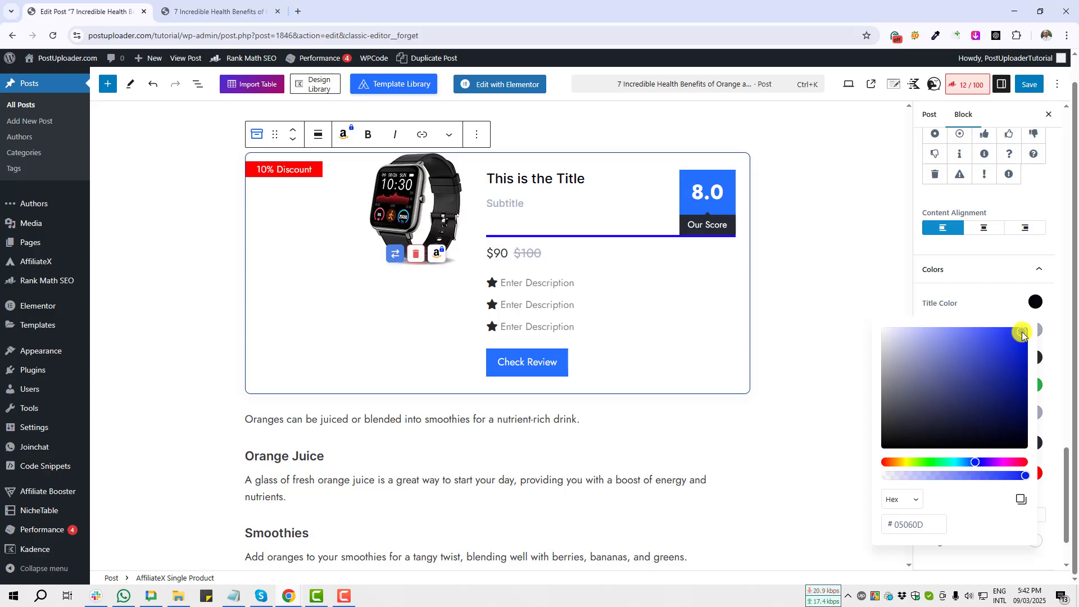
key(Print)
drag(482, 164, 603, 200)
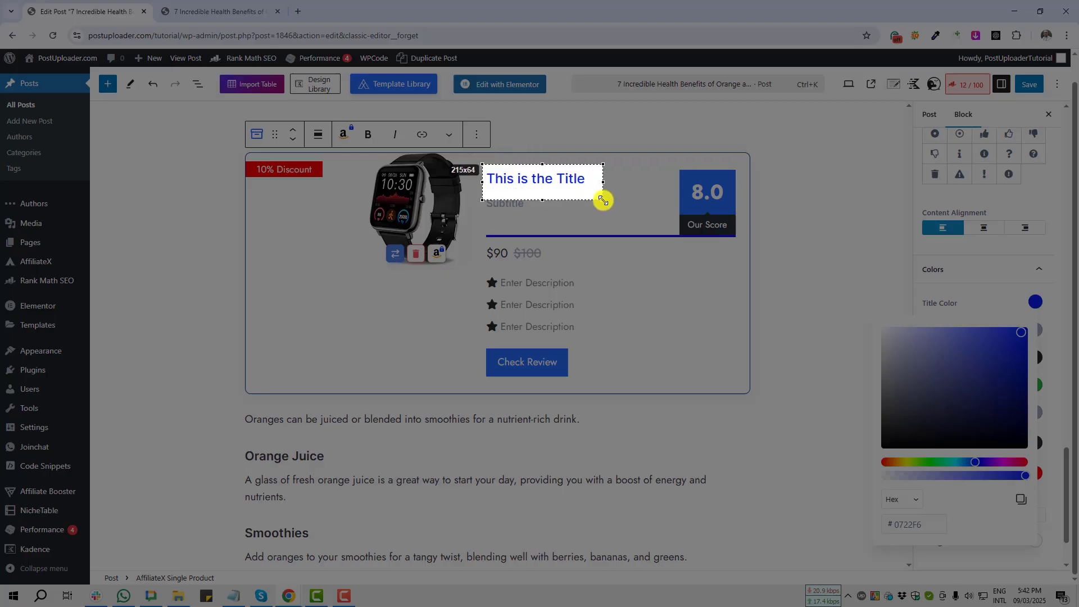
click(594, 211)
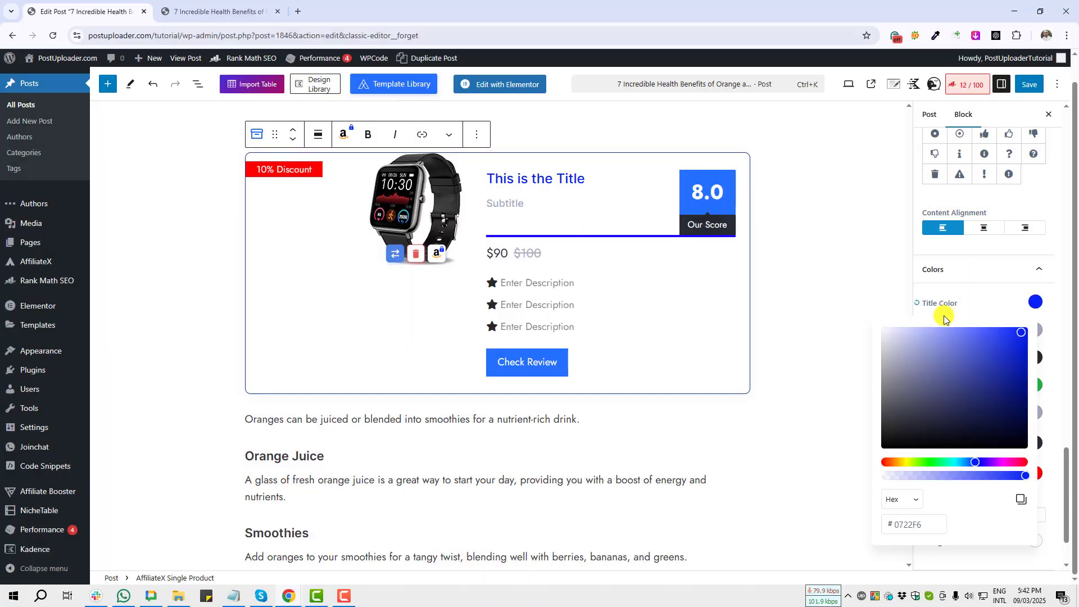
click(1015, 295)
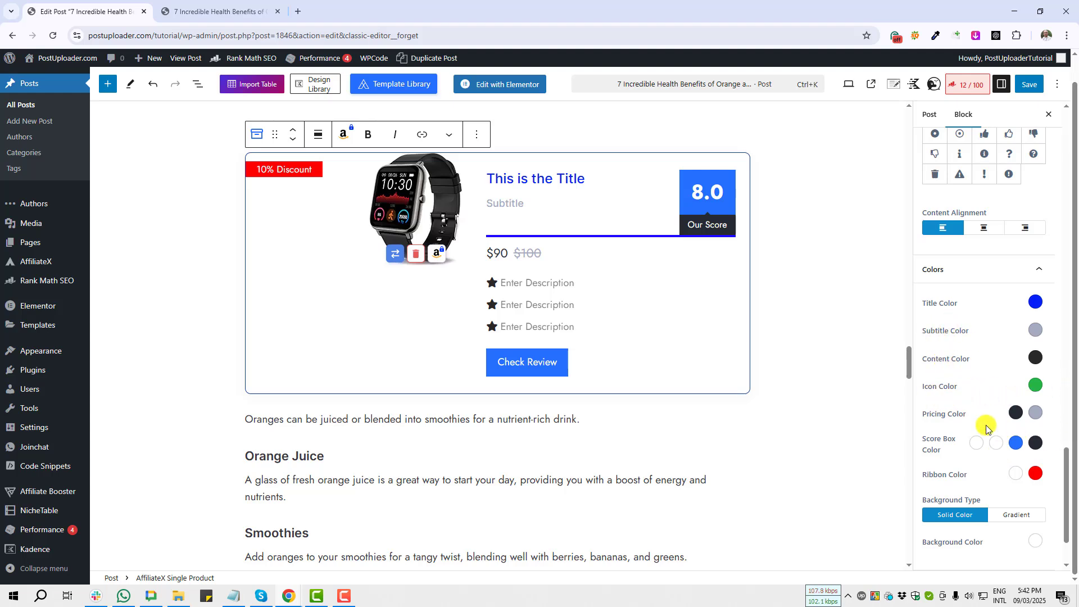
Outline the score box and the 10% Discount ribbon one after the other in temporary screenshot selections
key(Print)
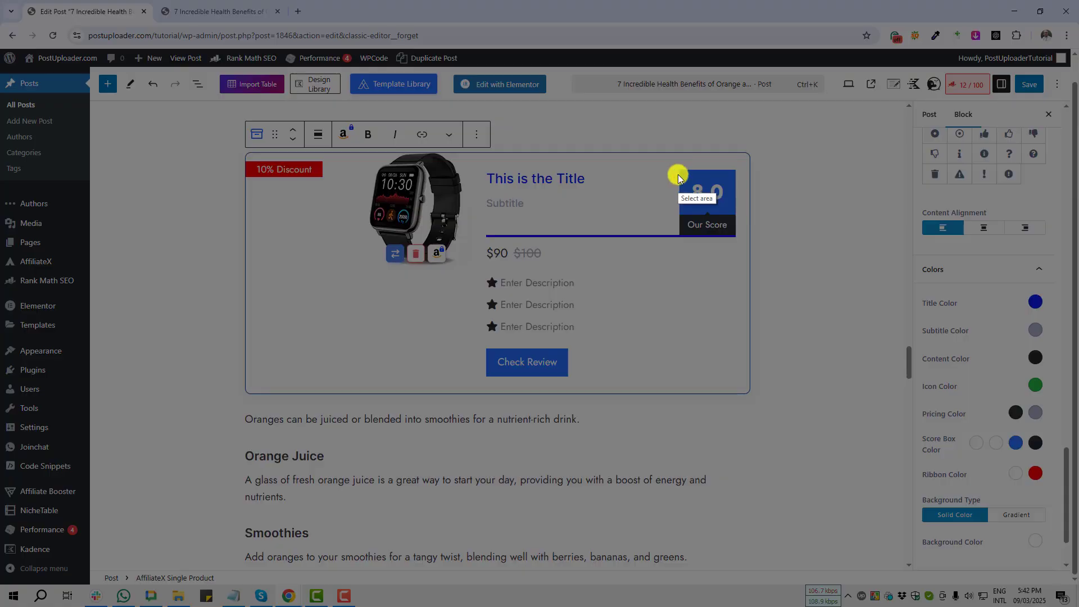
drag(678, 162, 746, 254)
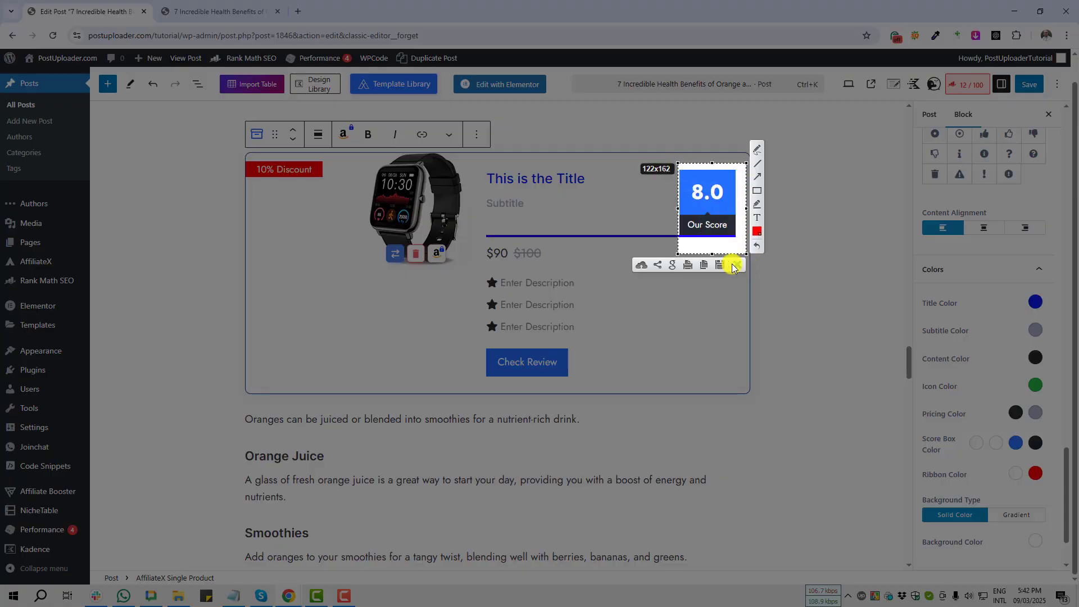
click(733, 264)
key(Print)
drag(214, 149, 340, 184)
click(329, 195)
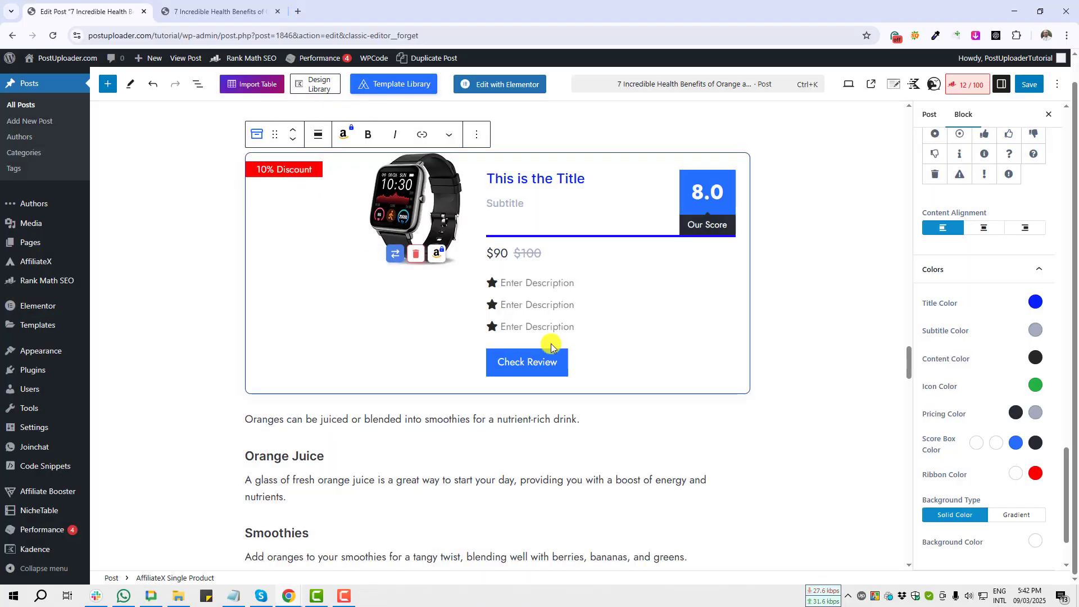
Outline the Background Type options in a temporary screenshot selection, try the Gradient background and return to Solid Color
scroll(989, 478, down, 2)
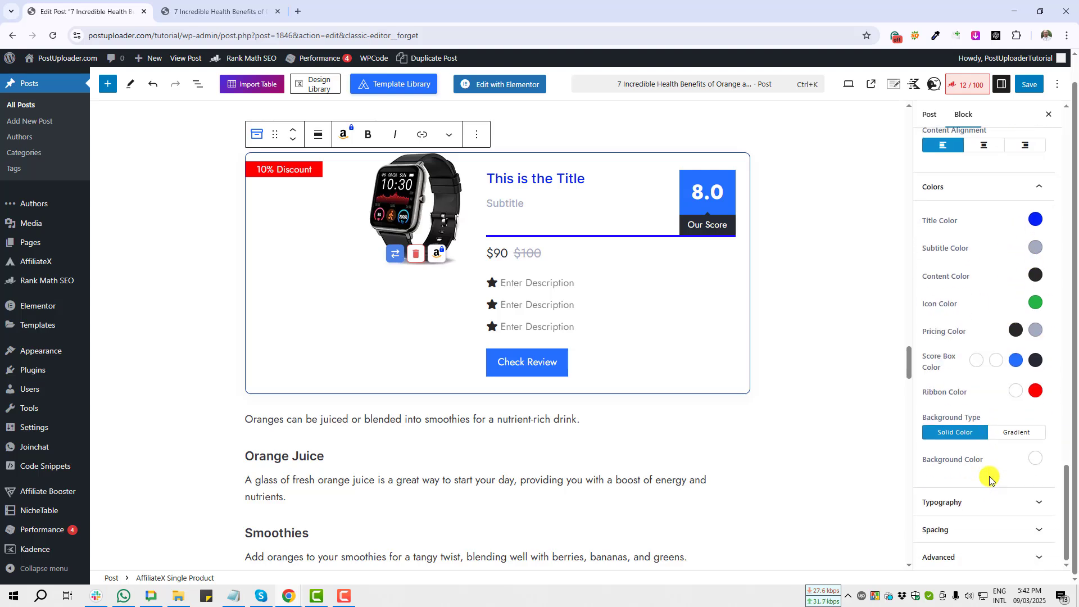
key(Print)
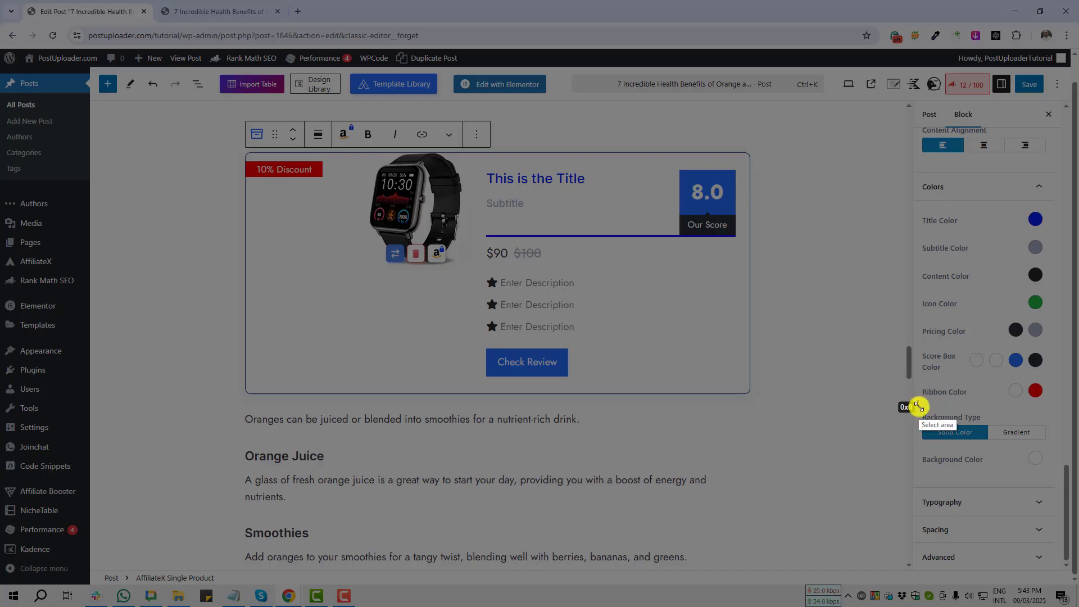
drag(918, 401, 1054, 445)
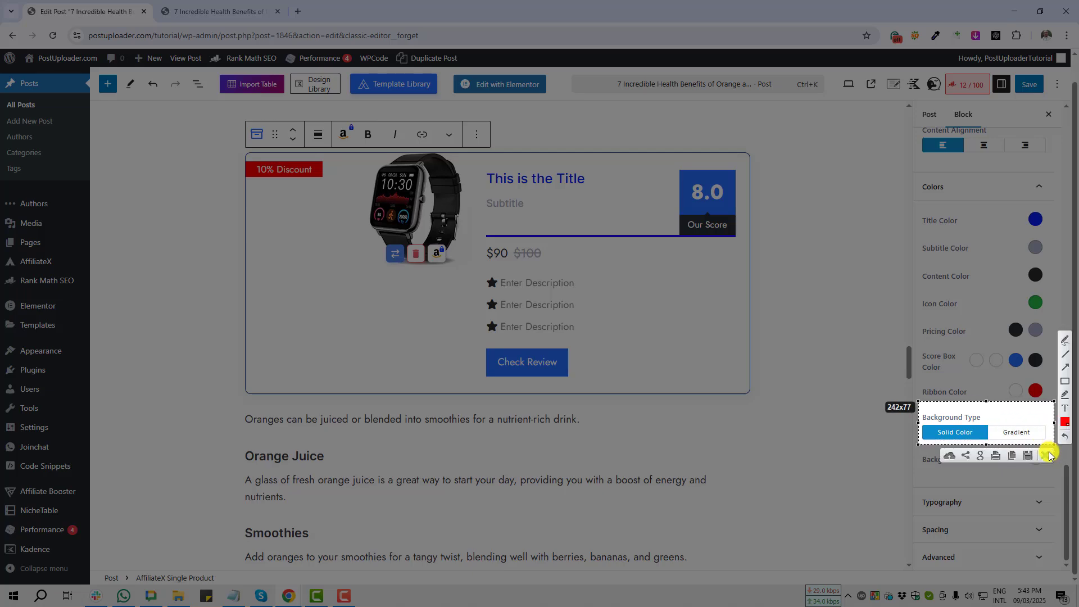
click(1048, 452)
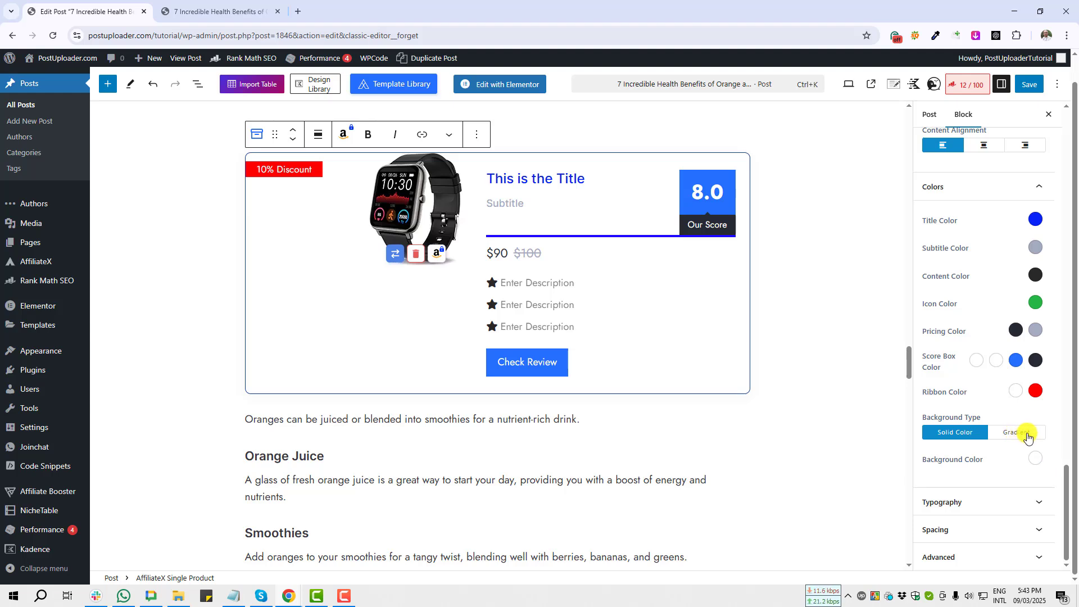
click(1028, 437)
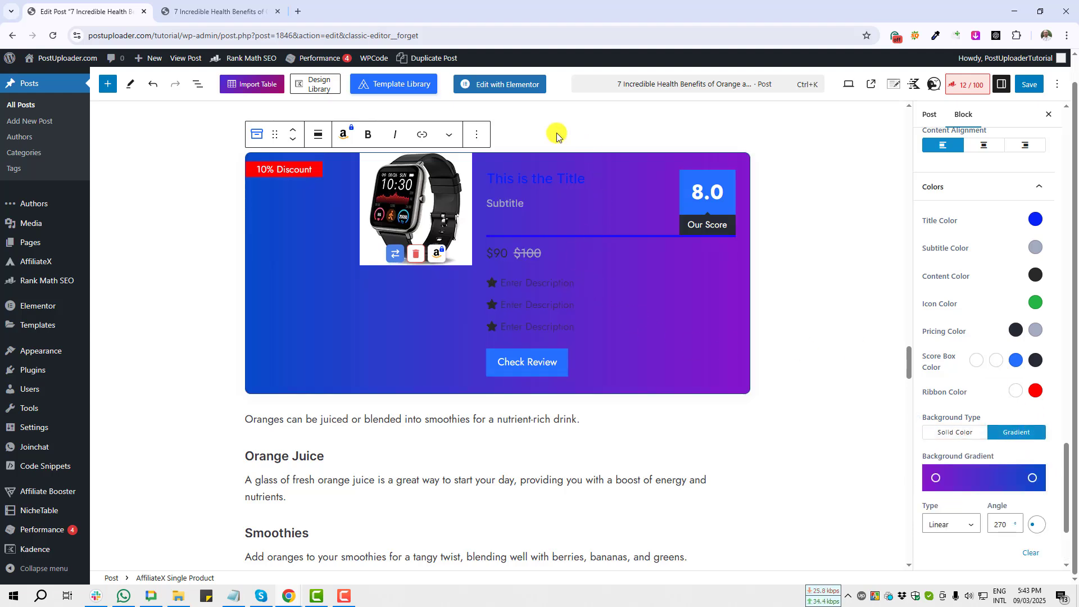
click(959, 434)
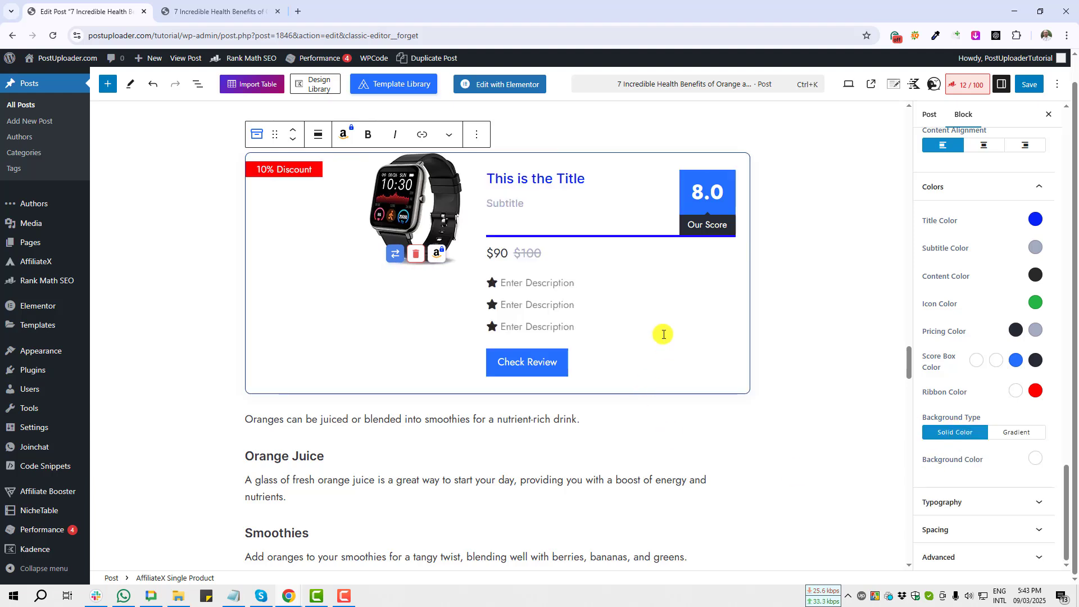
Try a dark red Background Color (8E3232) on the product block and set it back to white (ffffff)
click(1034, 458)
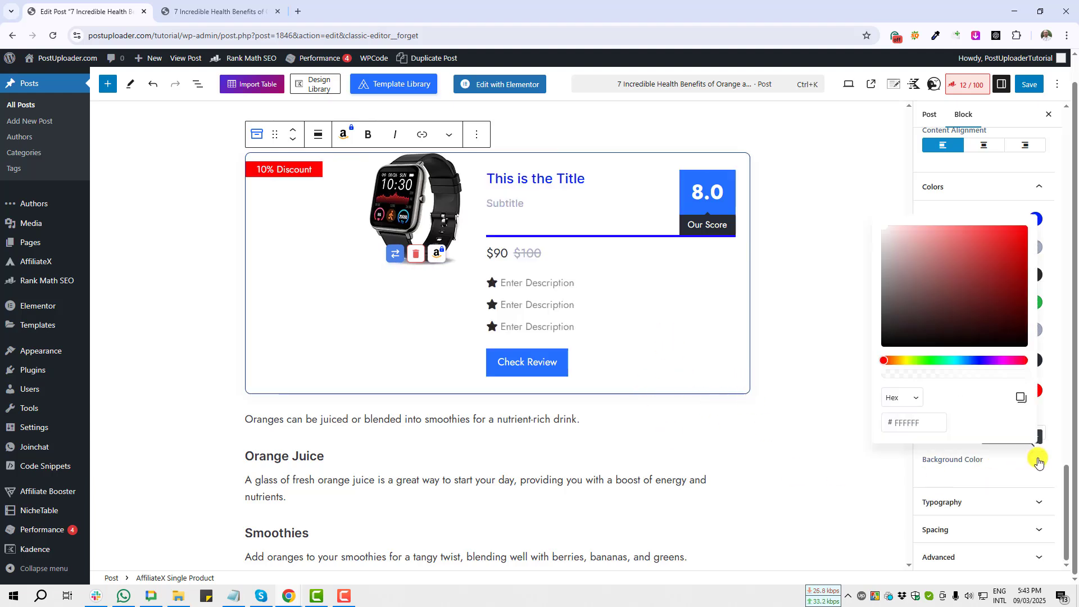
click(956, 246)
click(972, 280)
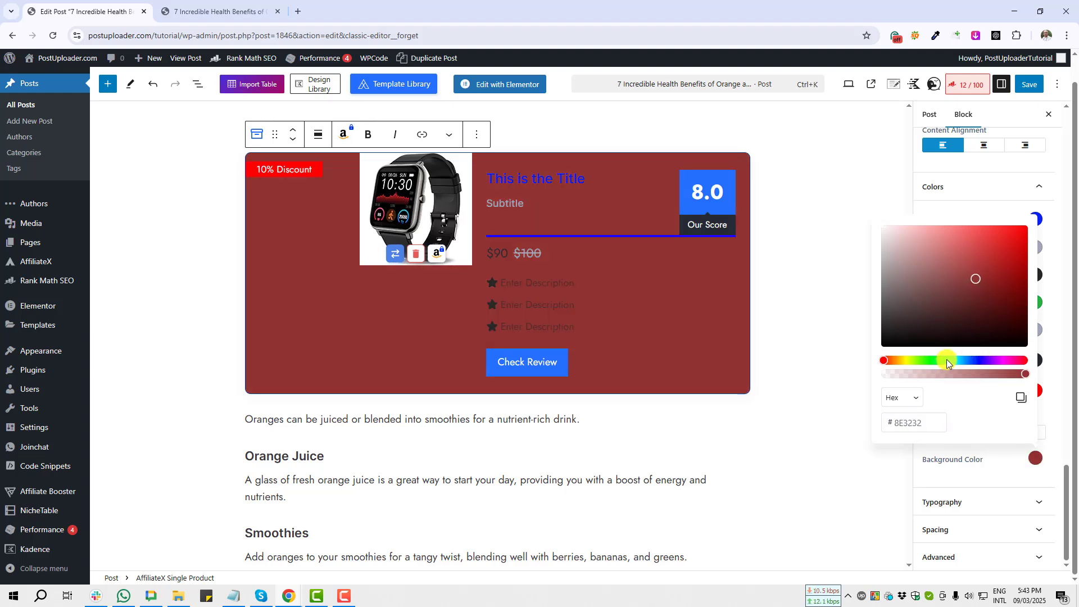
click(925, 427)
double_click(909, 426)
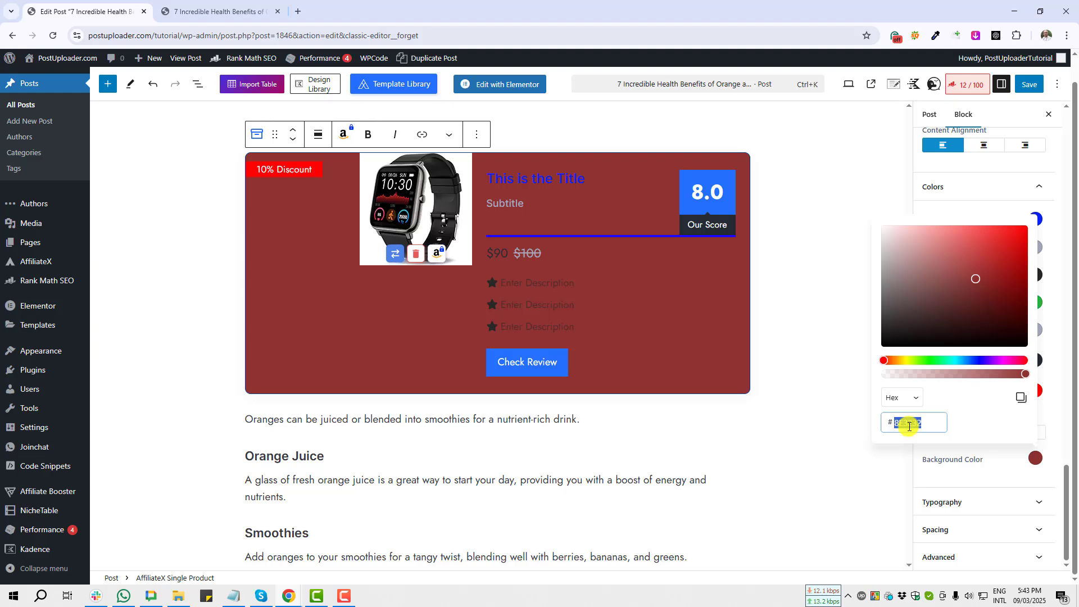
text(ffffff)
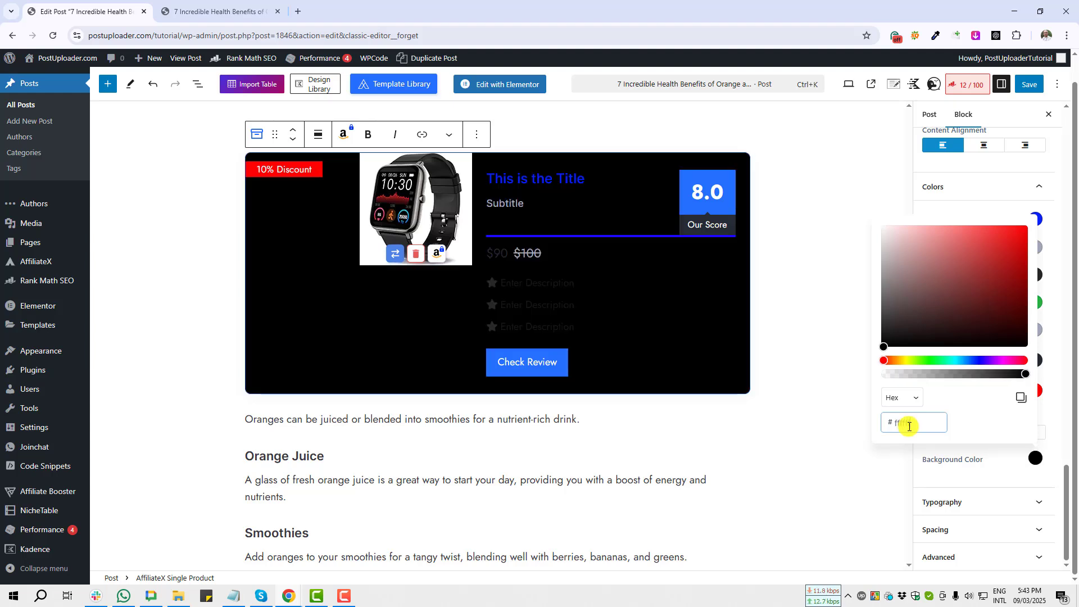
click(951, 476)
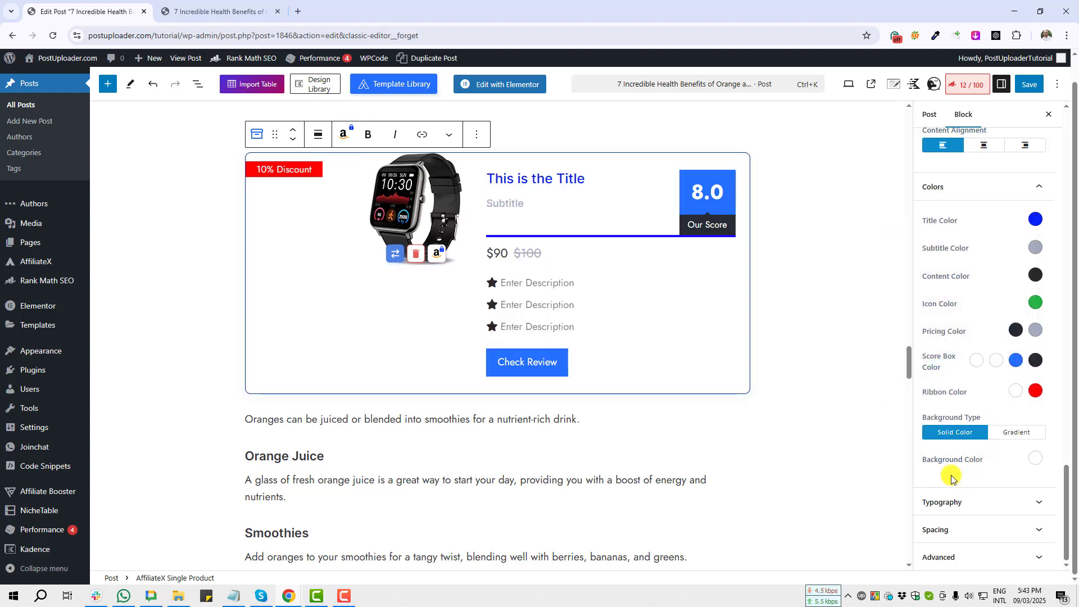
Open the Typography settings and outline the block's text and the font family options in temporary screenshot selections, adding a red arrow
click(949, 506)
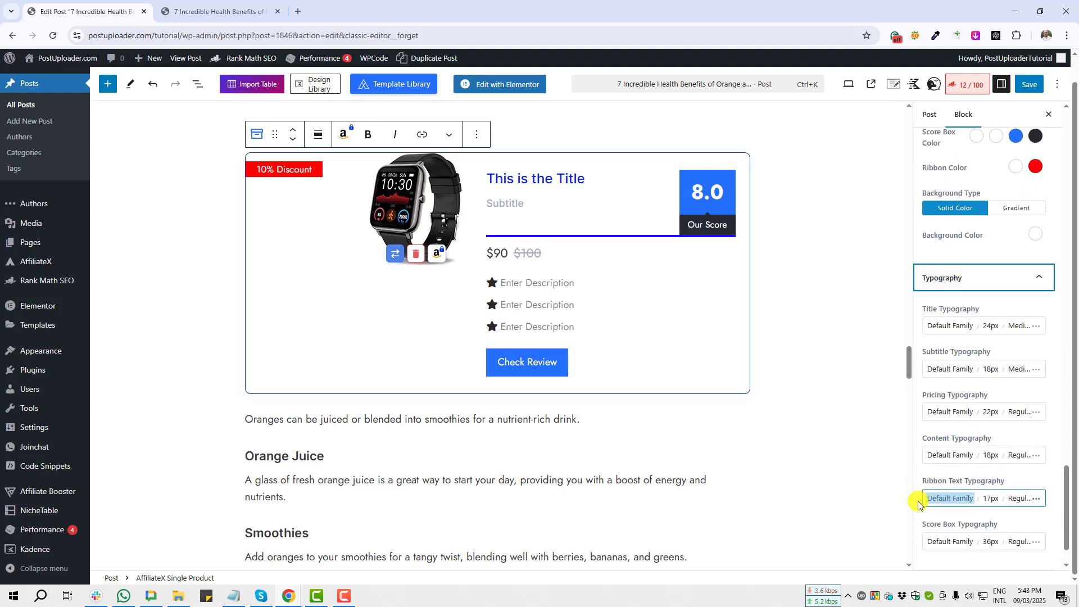
key(Print)
drag(472, 163, 634, 366)
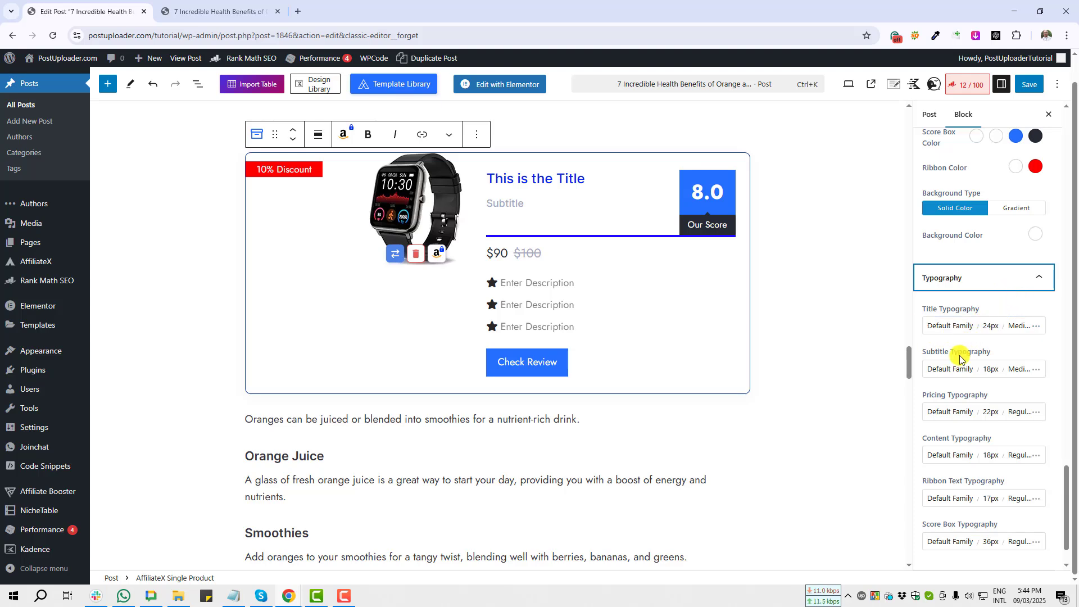
key(Print)
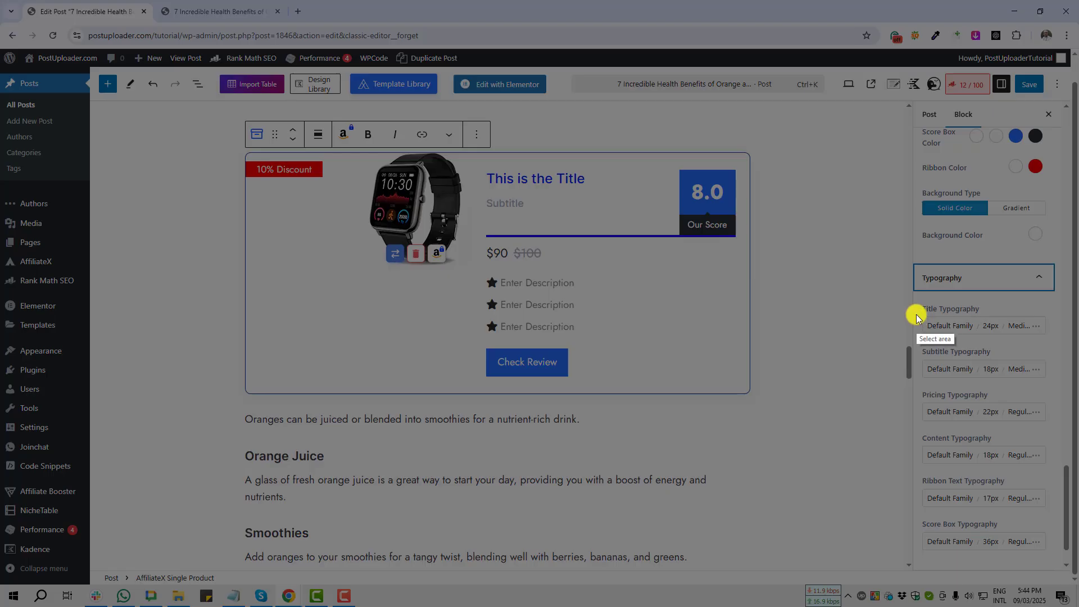
drag(917, 314, 979, 556)
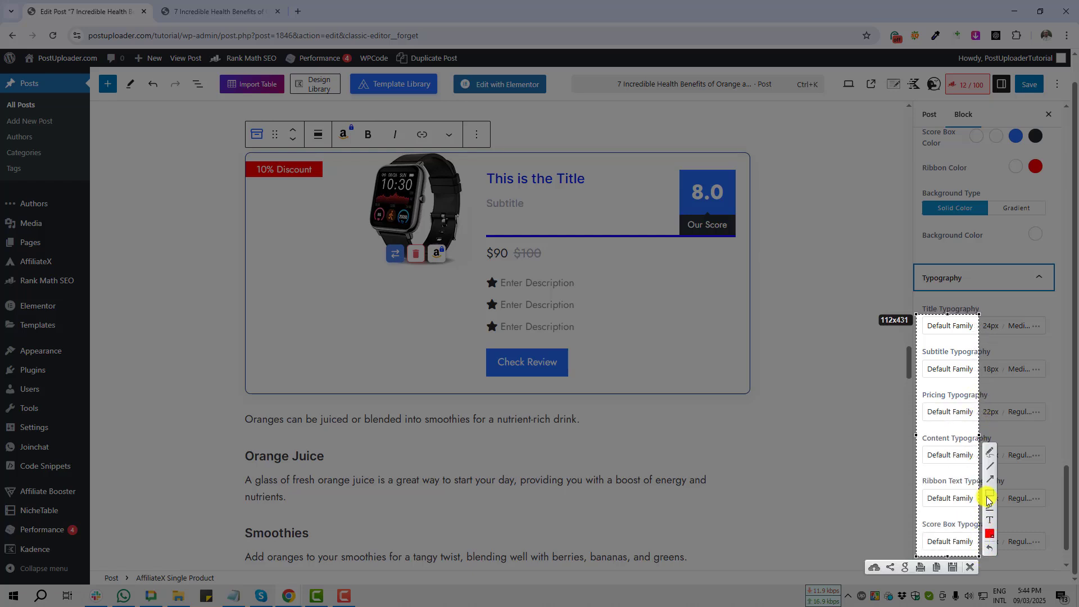
drag(876, 379, 934, 549)
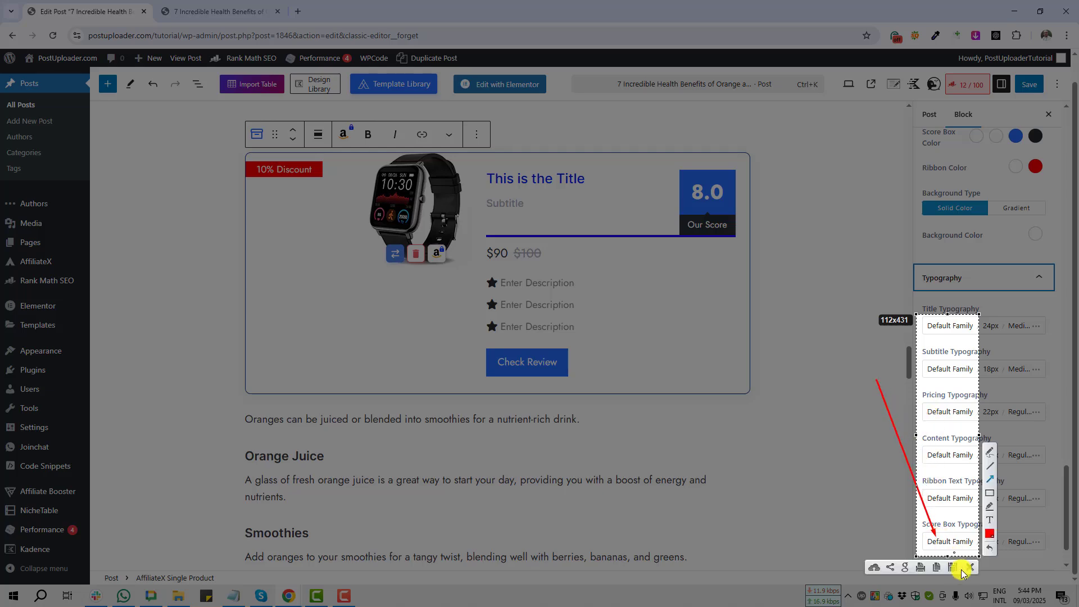
click(967, 568)
Set the Title Typography font family to Verdana and outline the product title in a temporary screenshot selection
click(949, 327)
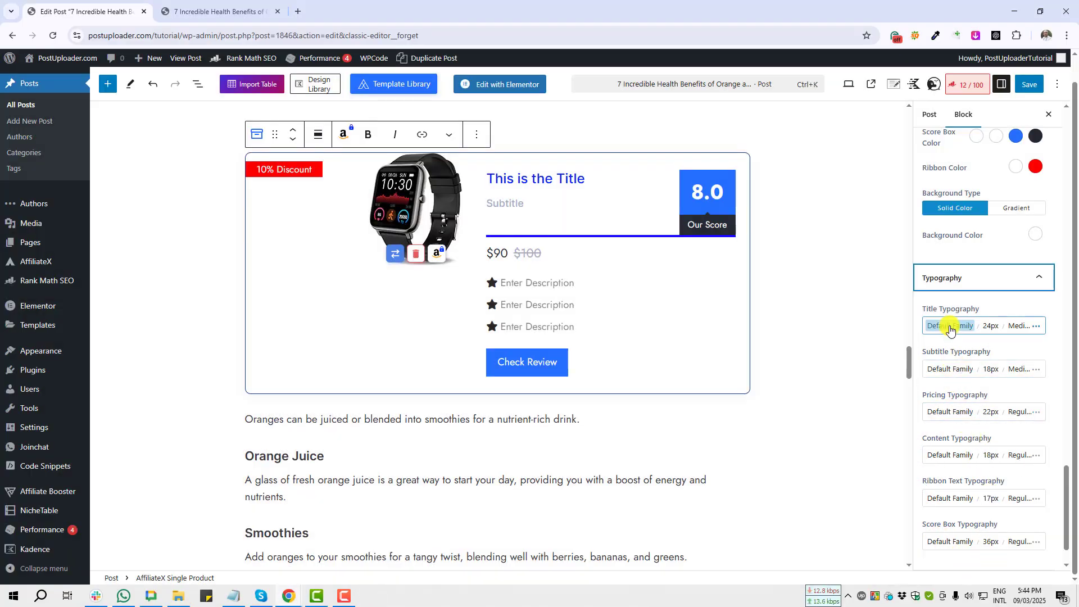
click(948, 327)
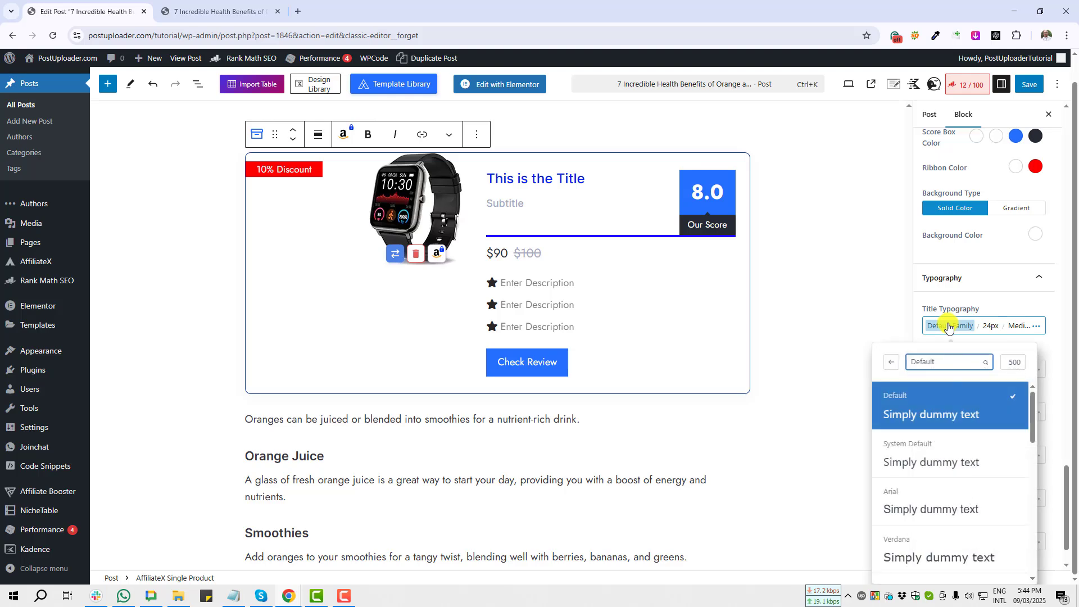
scroll(950, 542, down, 3)
scroll(944, 533, up, 1)
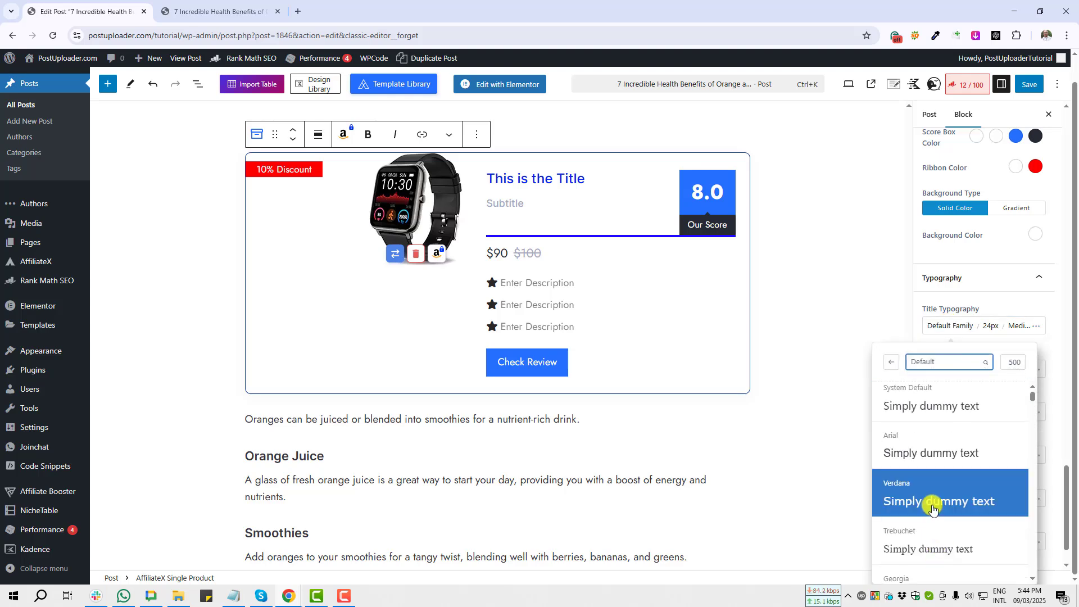
click(930, 502)
key(Print)
drag(486, 165, 604, 203)
click(596, 216)
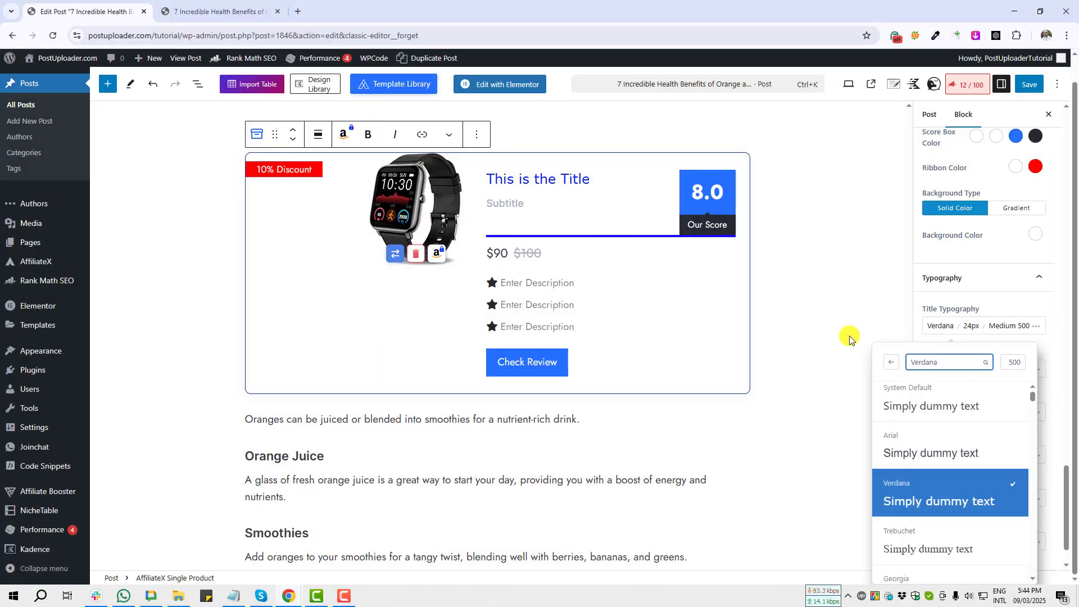
Review the Title Typography size, line height, letter spacing and font weight options, outlining the sizing controls in a temporary screenshot selection
click(971, 327)
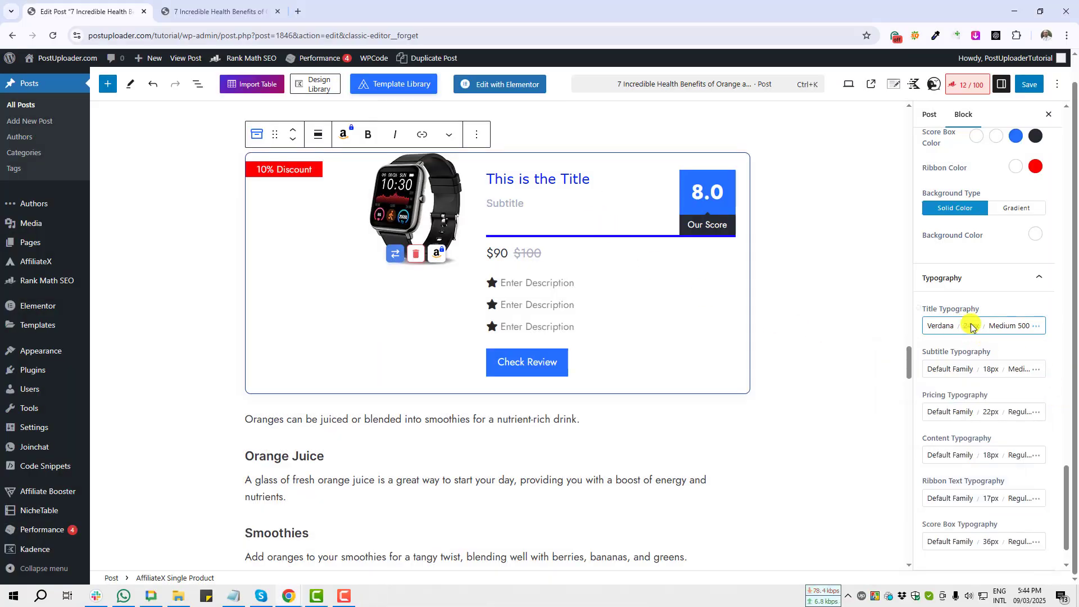
click(971, 327)
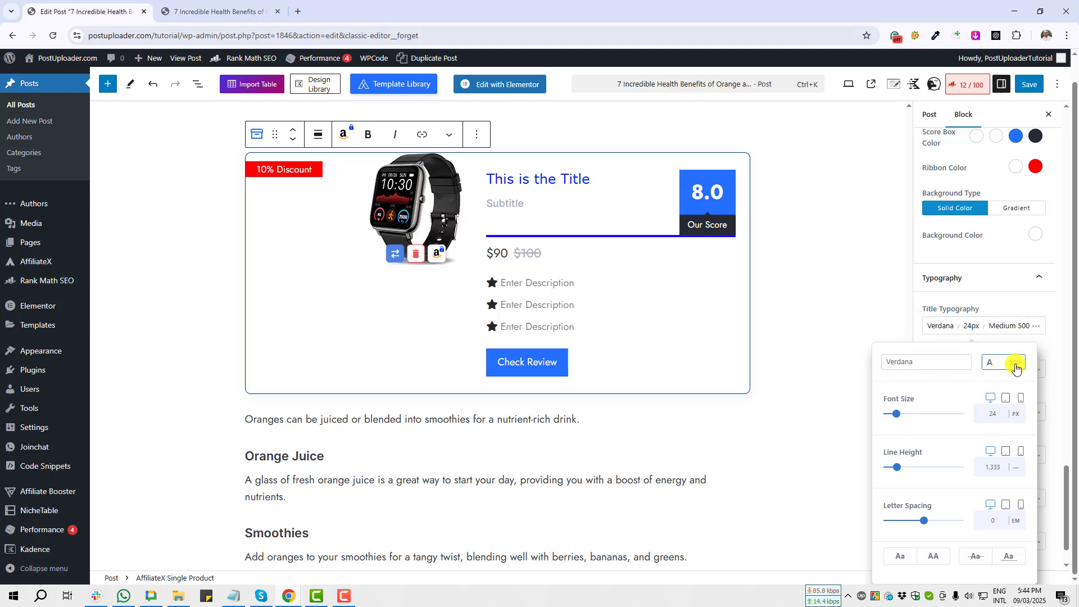
key(Print)
drag(873, 386, 974, 544)
click(1023, 326)
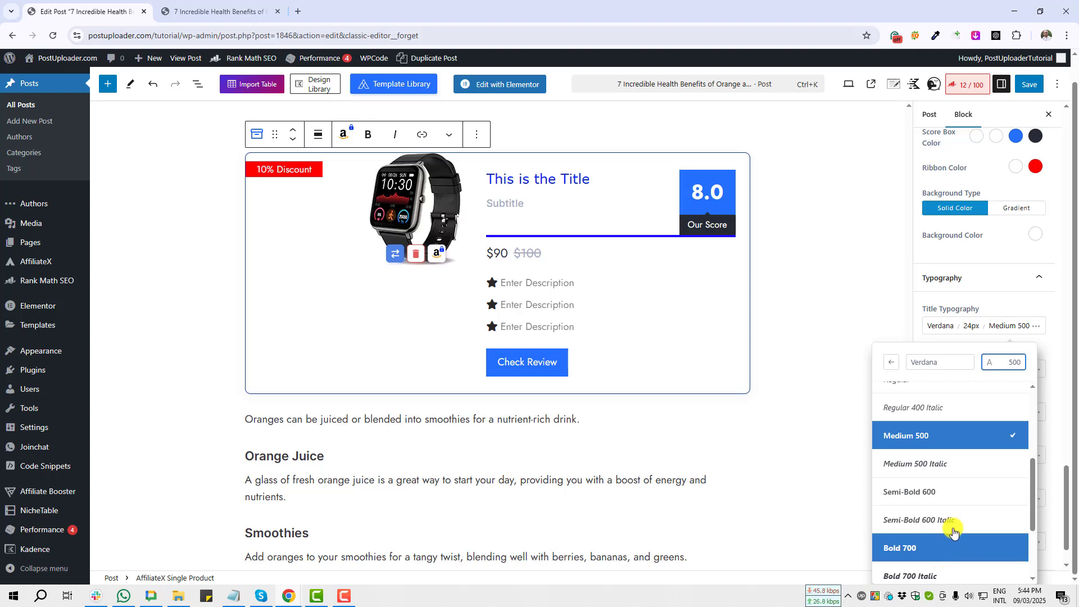
click(1056, 345)
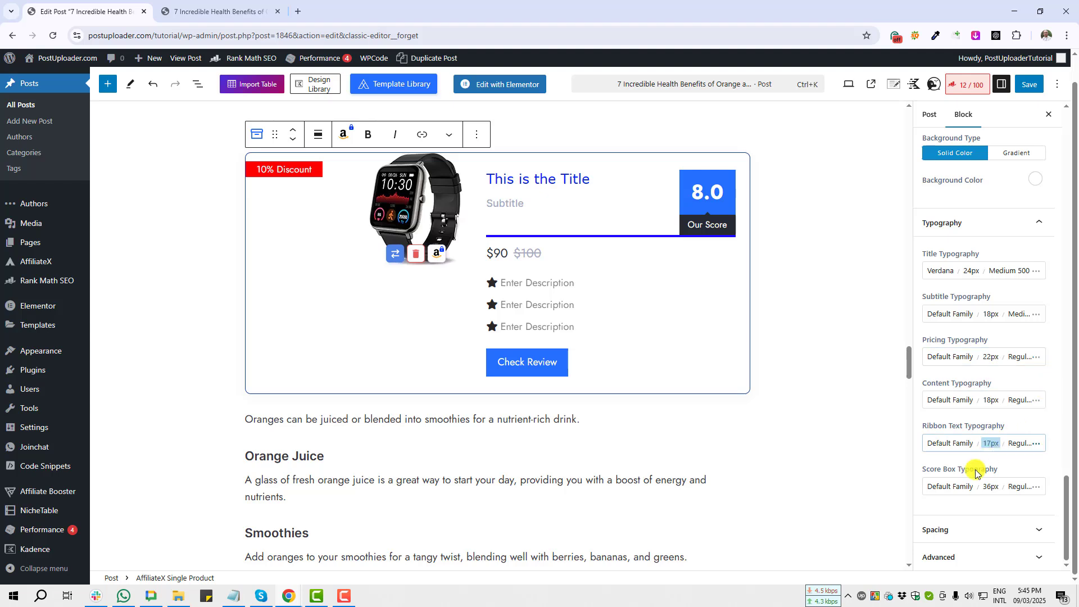
Open the Spacing settings and outline the Image Padding controls and the product block area in temporary screenshot selections
click(949, 530)
click(956, 373)
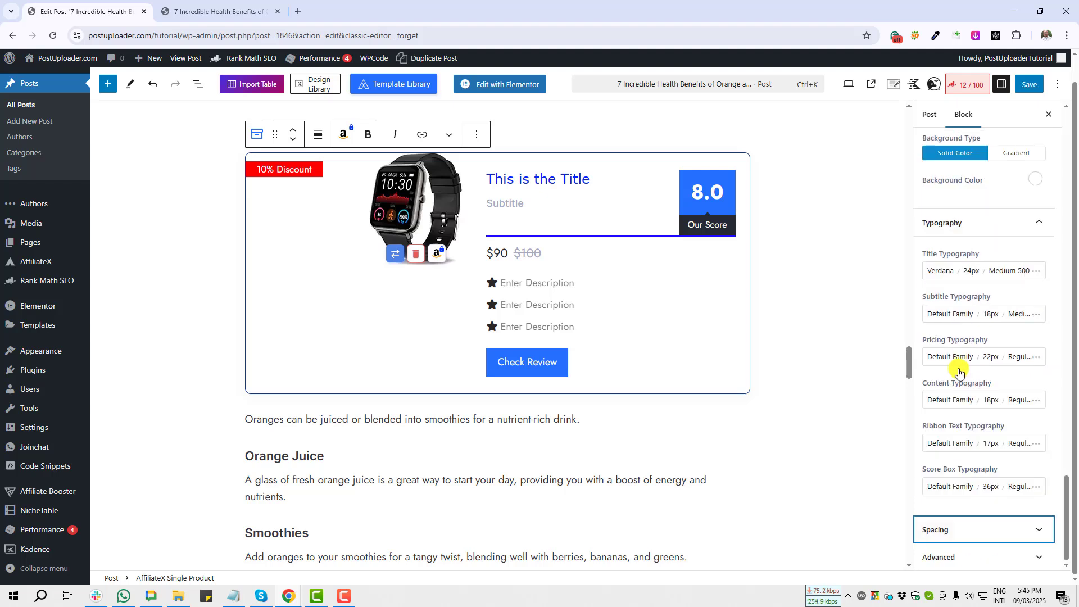
click(945, 525)
key(Print)
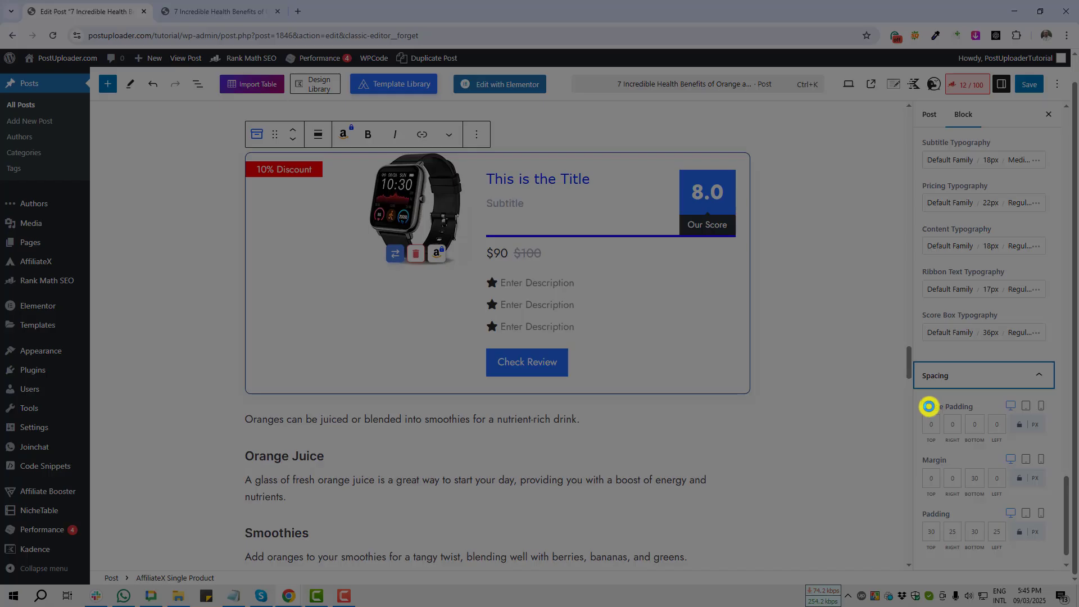
drag(917, 400, 1011, 449)
right_click(1011, 448)
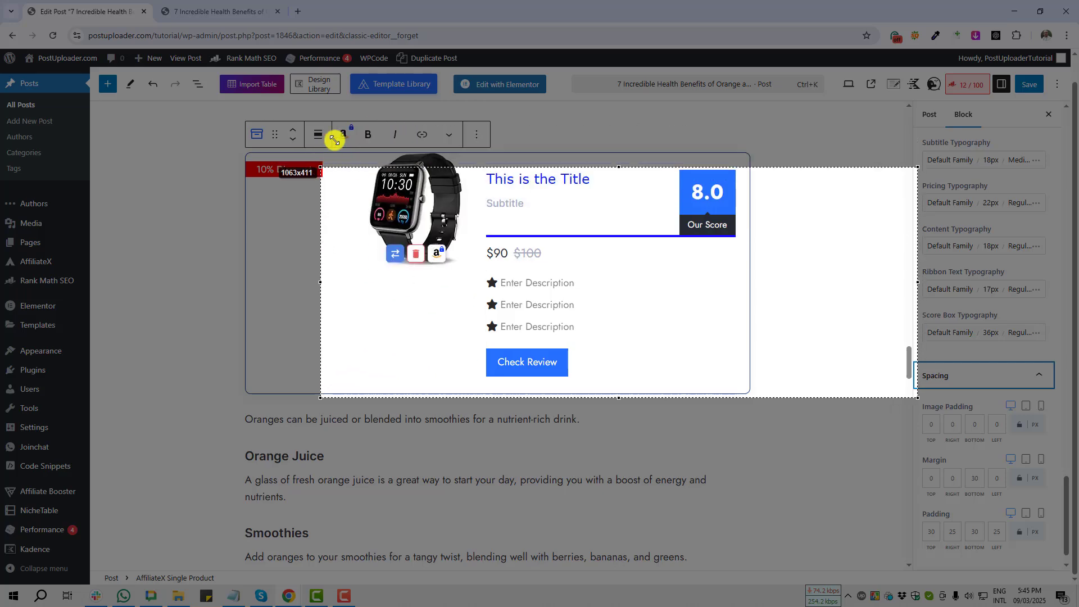
drag(962, 423, 1015, 446)
click(1009, 459)
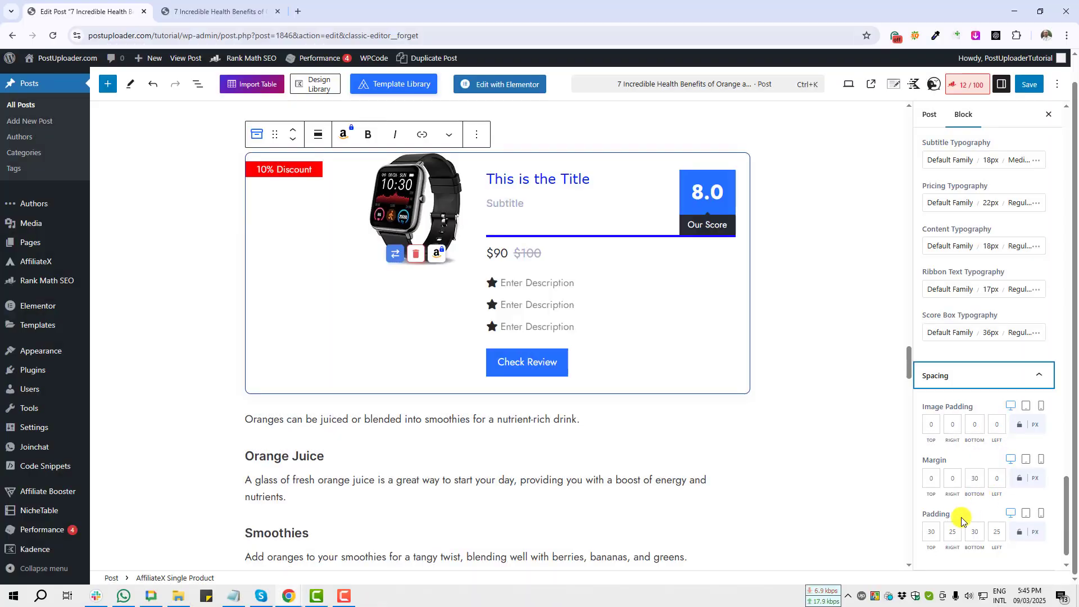
Outline the Margin controls and the Padding controls one after the other in temporary screenshot selections
key(Print)
drag(914, 443, 1011, 448)
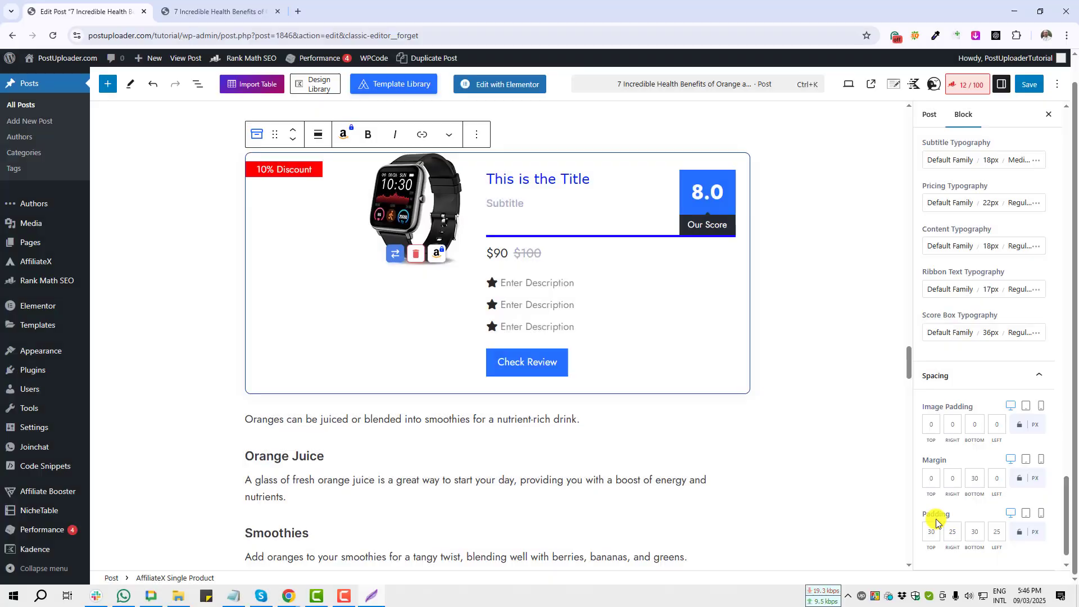
key(Escape)
key(Print)
drag(906, 497, 927, 525)
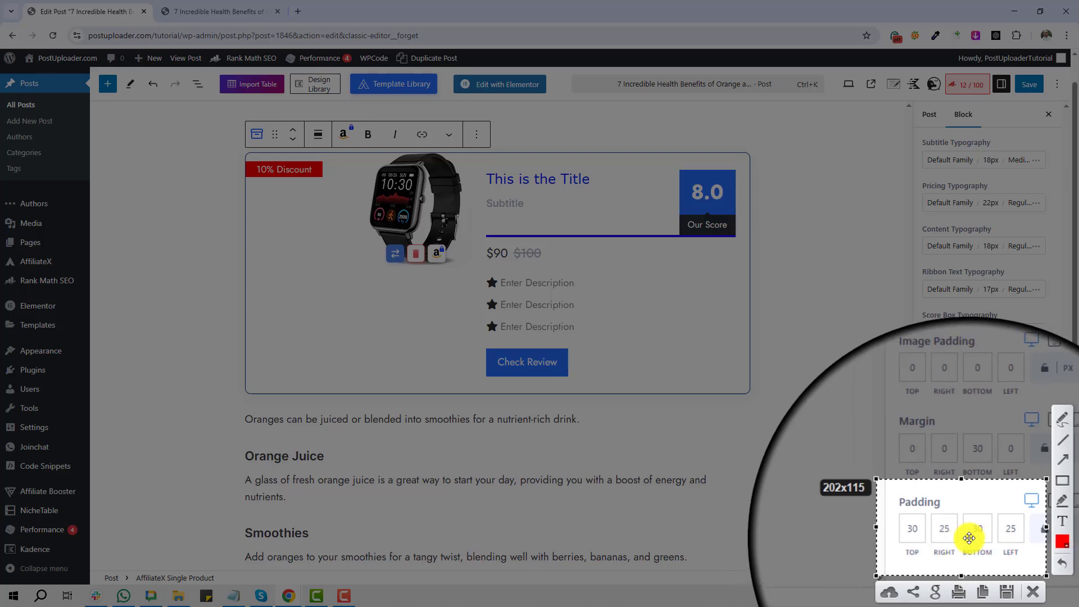
click(1012, 577)
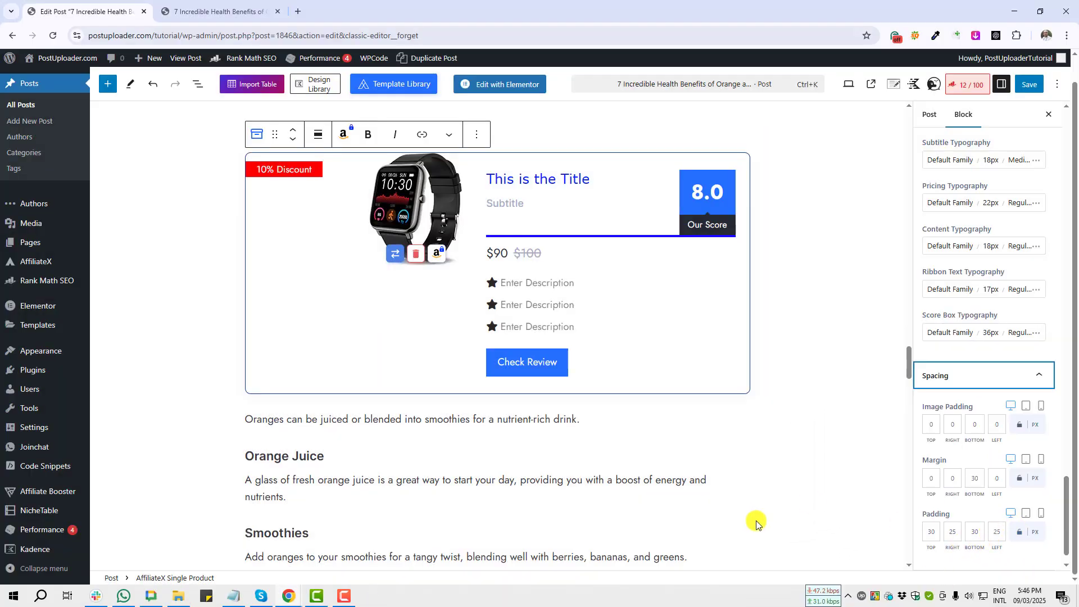
Outline the Advanced section in a temporary screenshot selection, expand it and highlight the Additional CSS Class(es) label
scroll(1014, 479, down, 1)
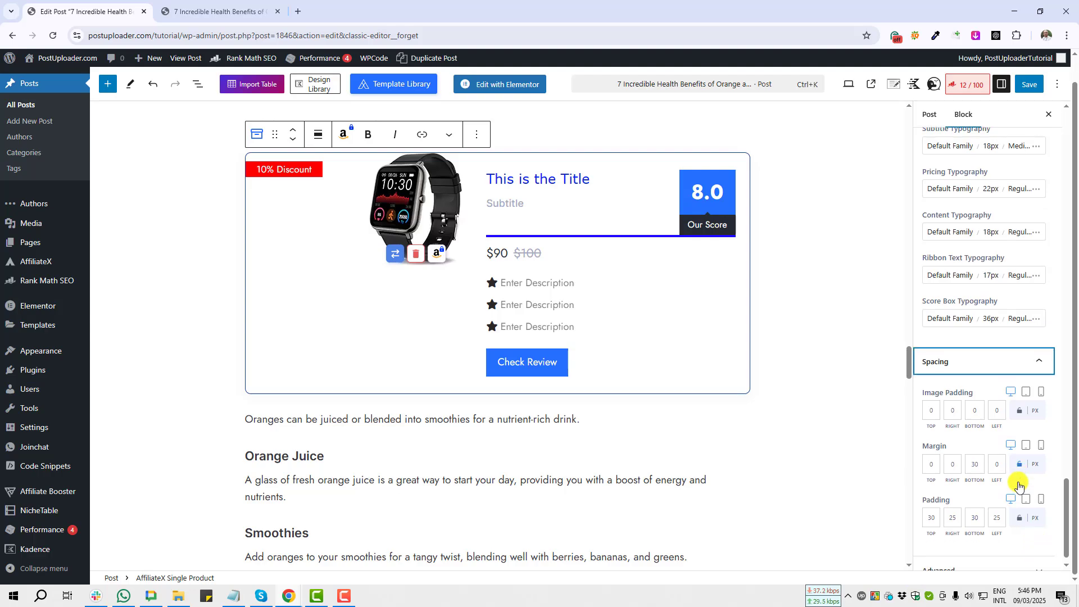
key(Print)
drag(914, 534, 1052, 574)
click(1048, 586)
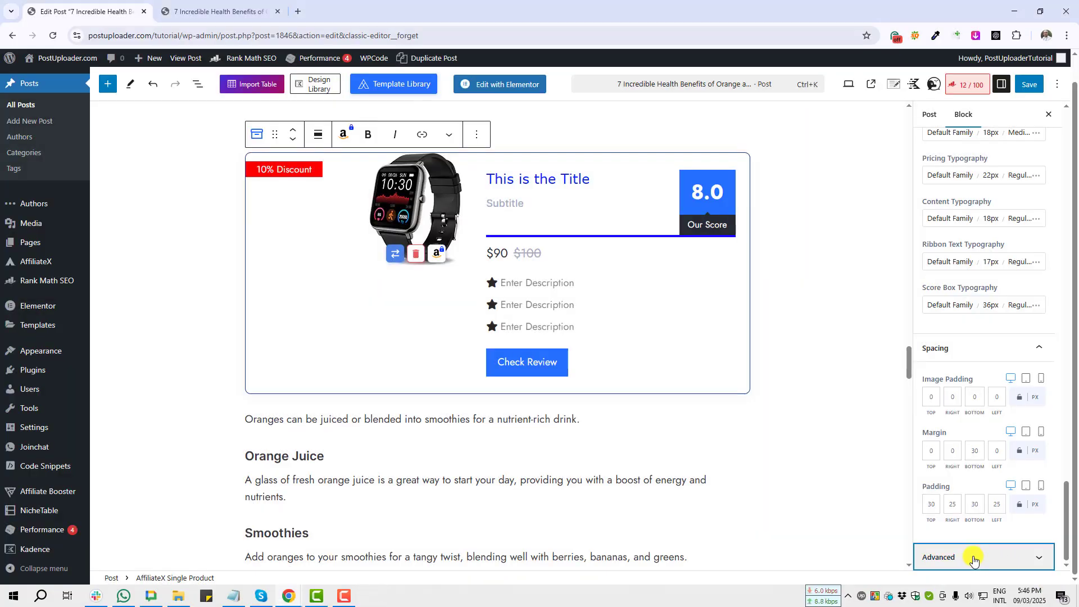
click(975, 556)
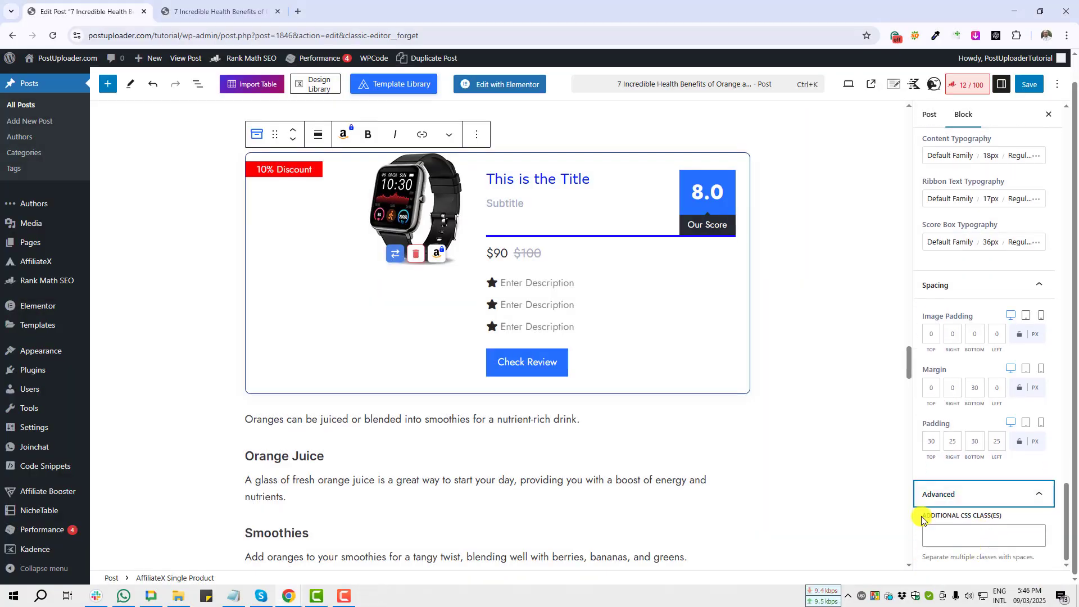
drag(922, 519, 1001, 518)
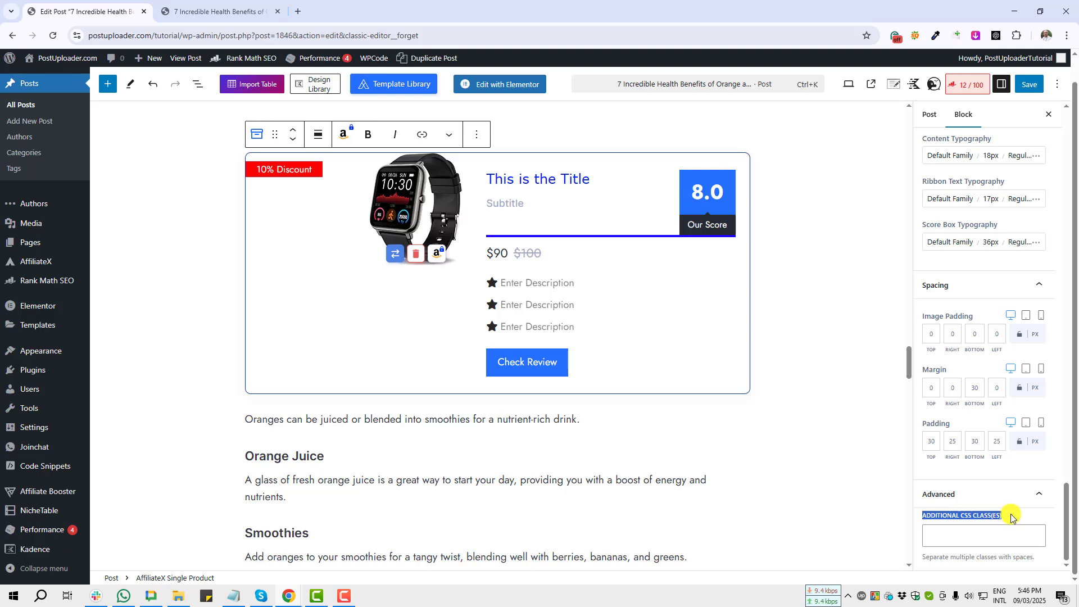
Outline the whole Single Product block in a temporary screenshot selection and dismiss the selection
key(Print)
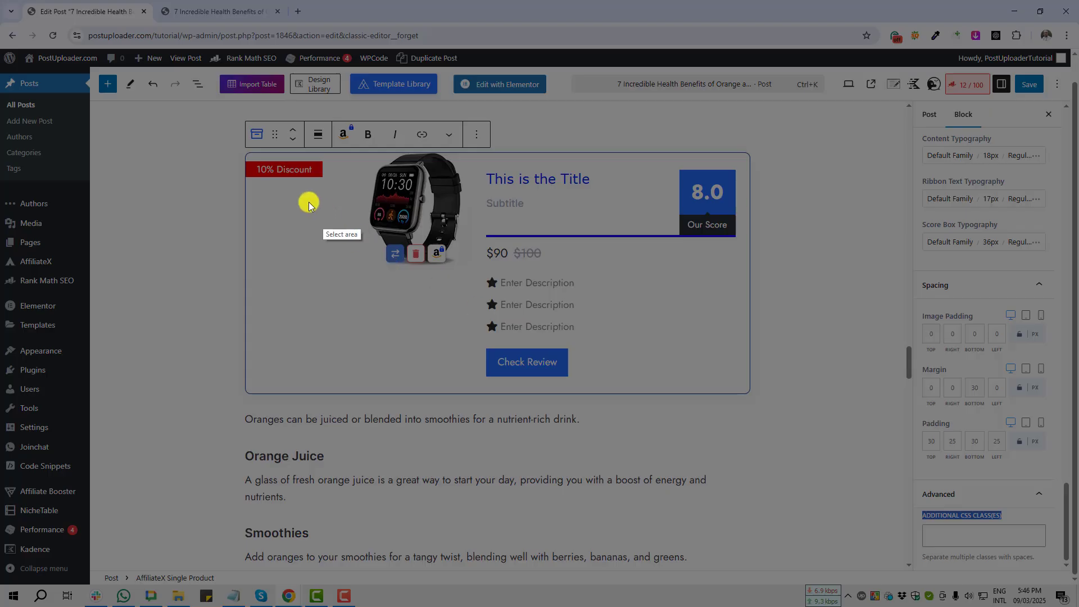
drag(233, 143, 765, 405)
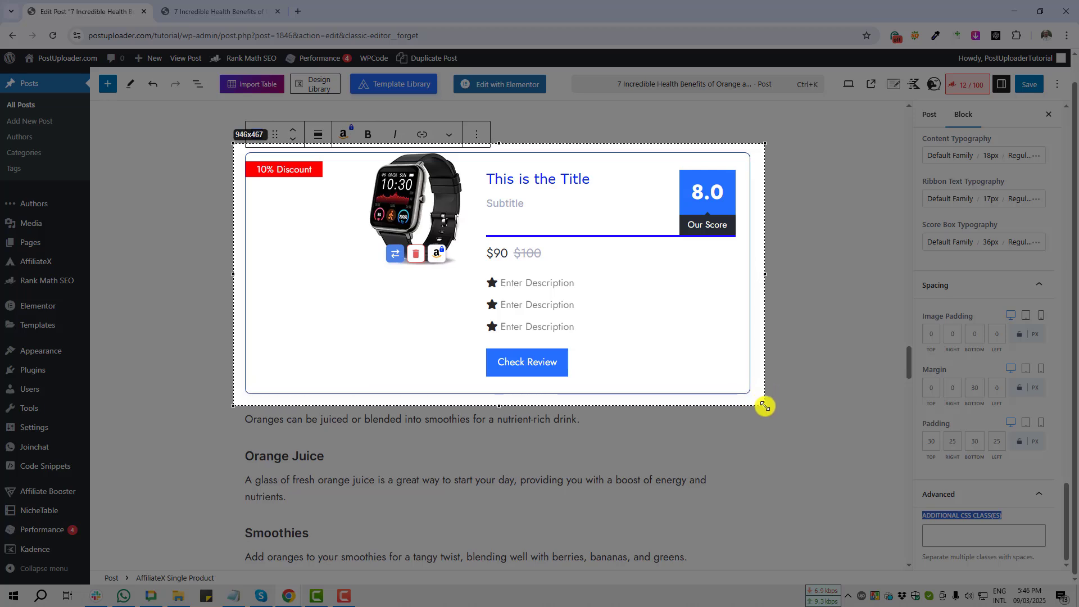
drag(764, 406, 765, 405)
click(756, 417)
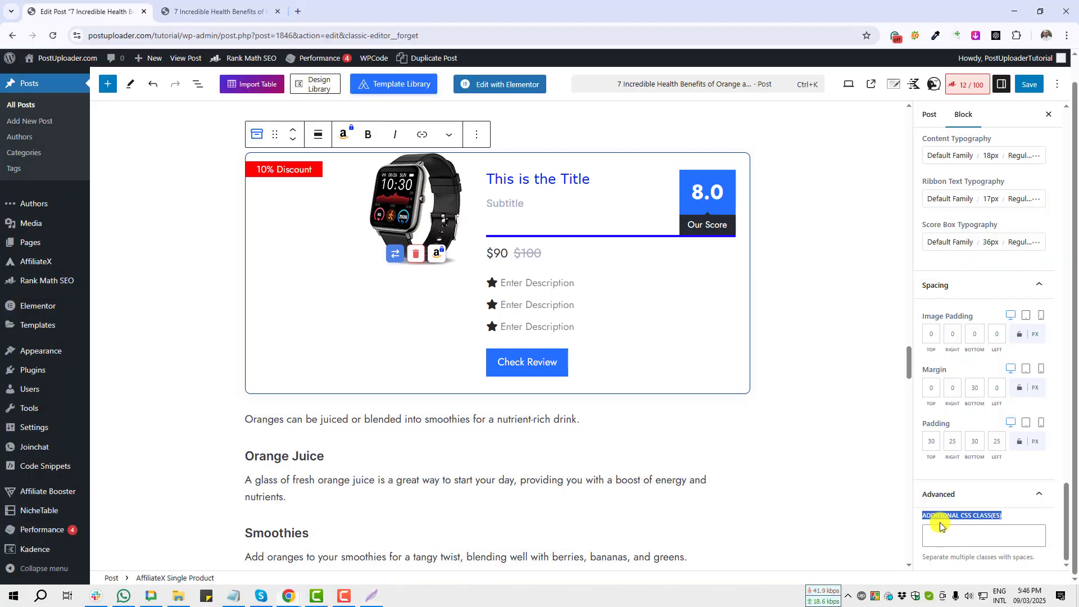
Save the post and open its published page, closing the previously opened page of the same post
click(951, 529)
key(ctrl+s)
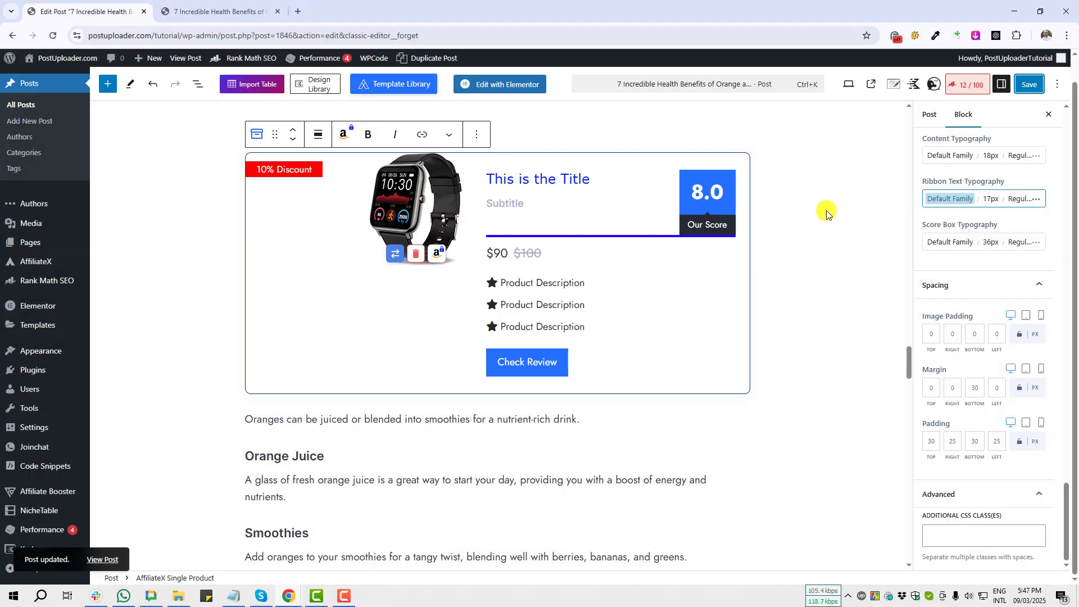
click(100, 560)
click(277, 11)
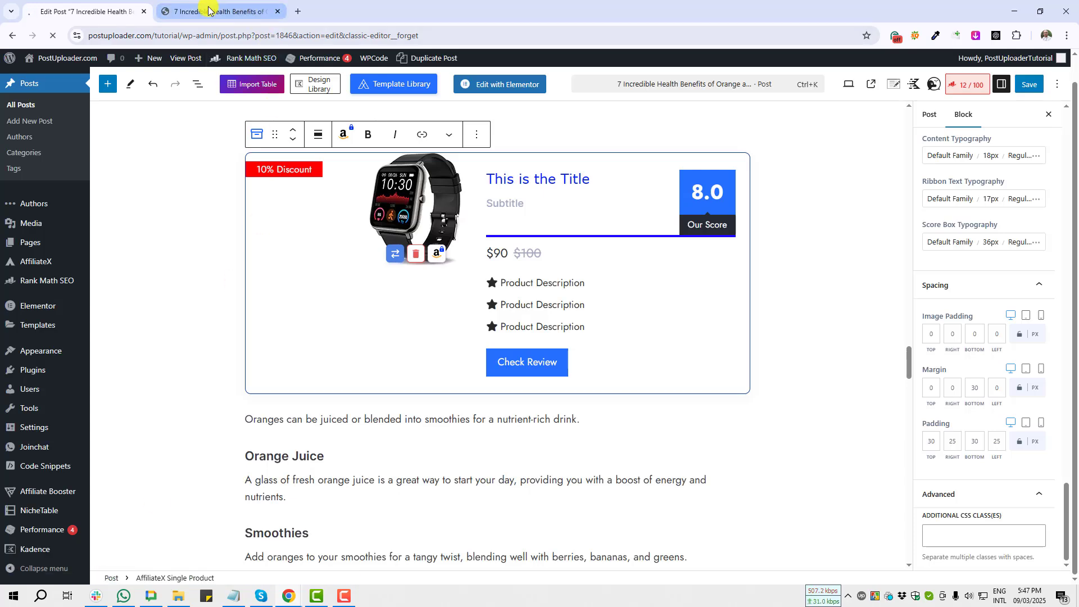
Examine the product block under Juicing and Smoothies on the published page, outlining it in a temporary screenshot selection
scroll(525, 447, down, 20)
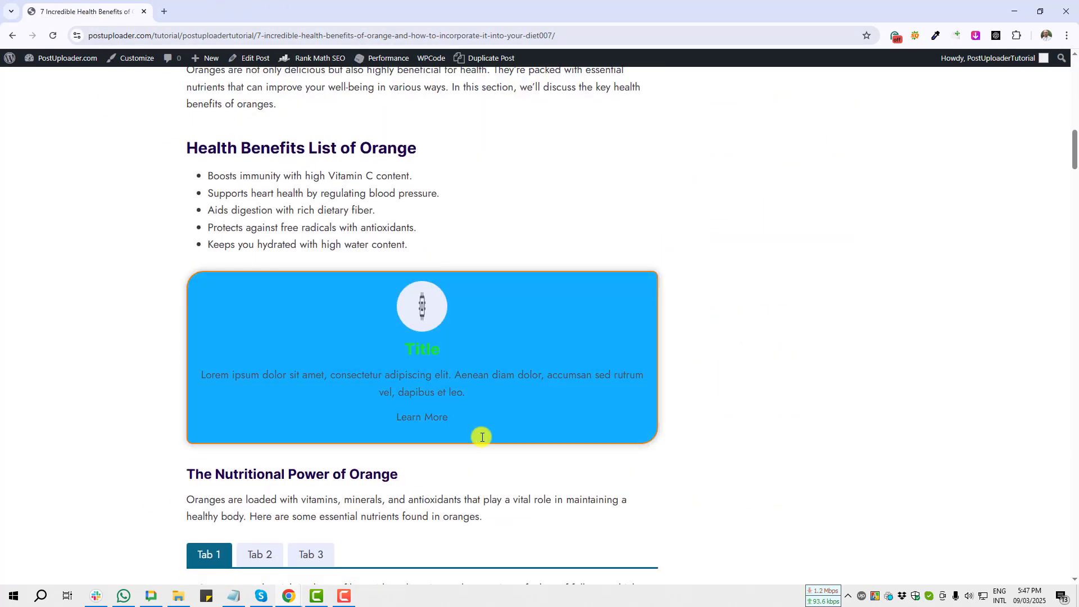
scroll(500, 447, down, 10)
key(Print)
drag(163, 177, 720, 456)
click(710, 466)
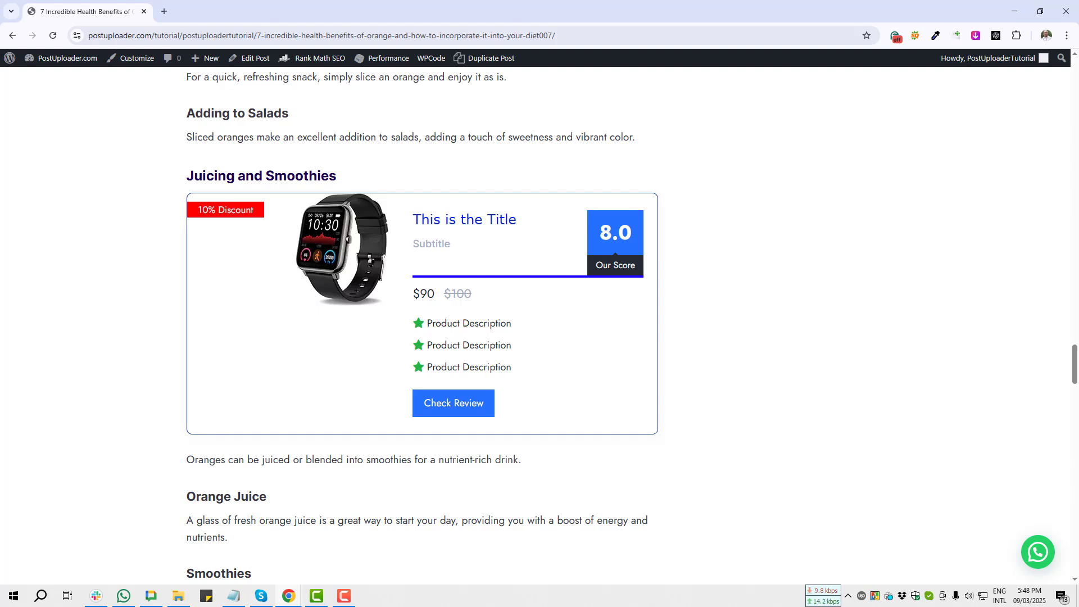
scroll(657, 362, down, 1)
scroll(657, 362, up, 1)
scroll(659, 368, down, 1)
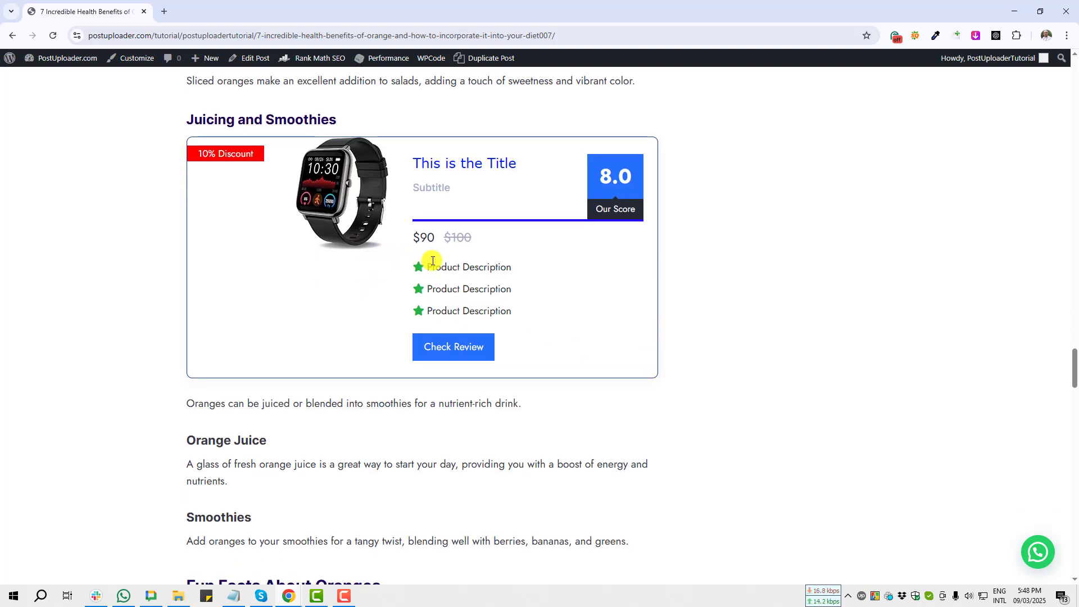